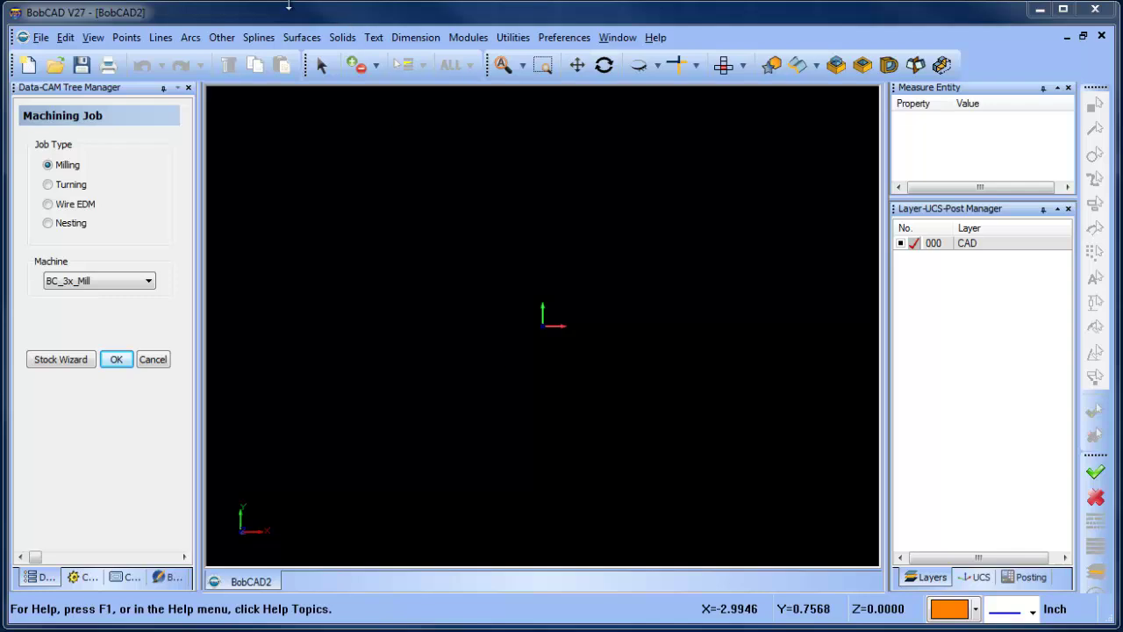
Step: Draw a 3 by 2 rectangle centred on the origin
{"action": "left_click", "coordinate": [221, 37]}
{"action": "left_click", "coordinate": [232, 52]}
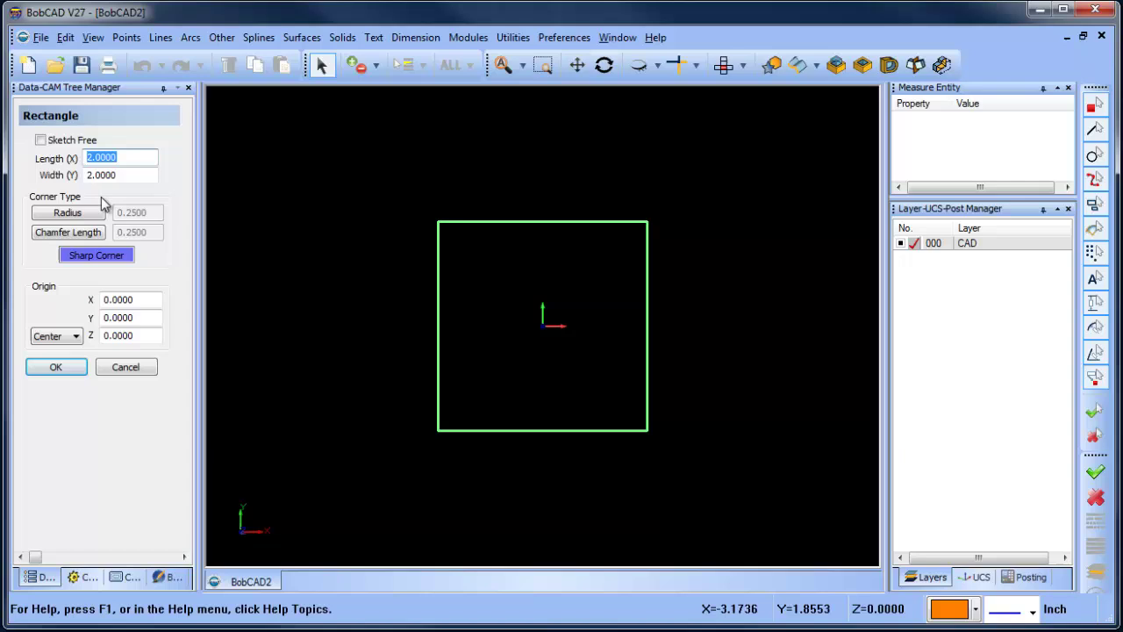
{"action": "type", "text": "3"}
{"action": "left_click", "coordinate": [126, 175]}
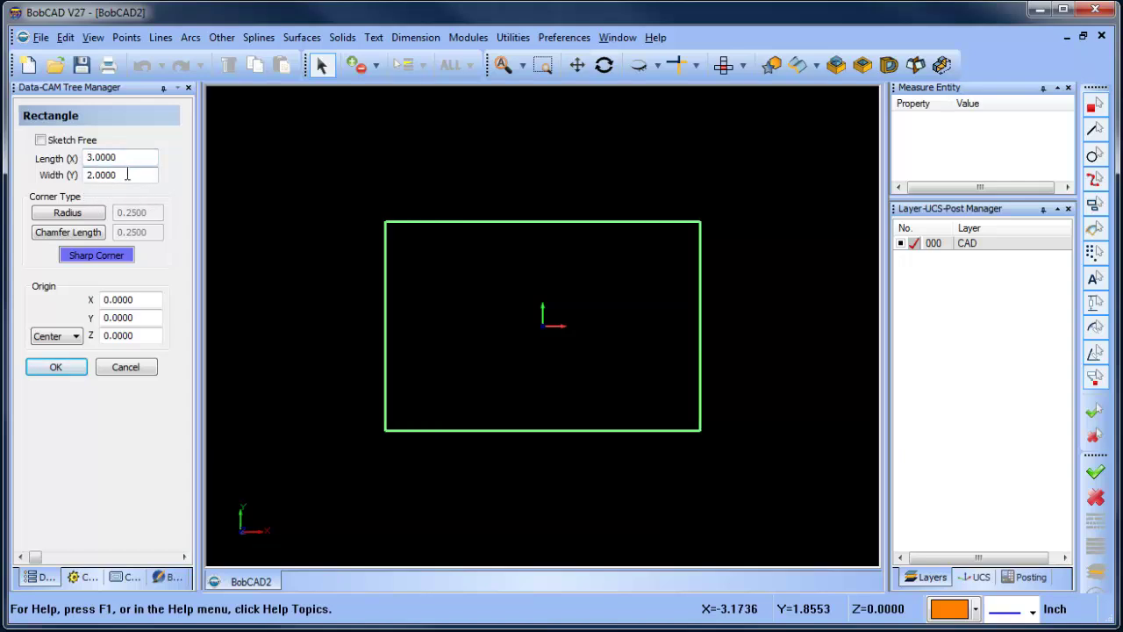
{"action": "left_click", "coordinate": [57, 368]}
{"action": "left_click", "coordinate": [125, 366]}
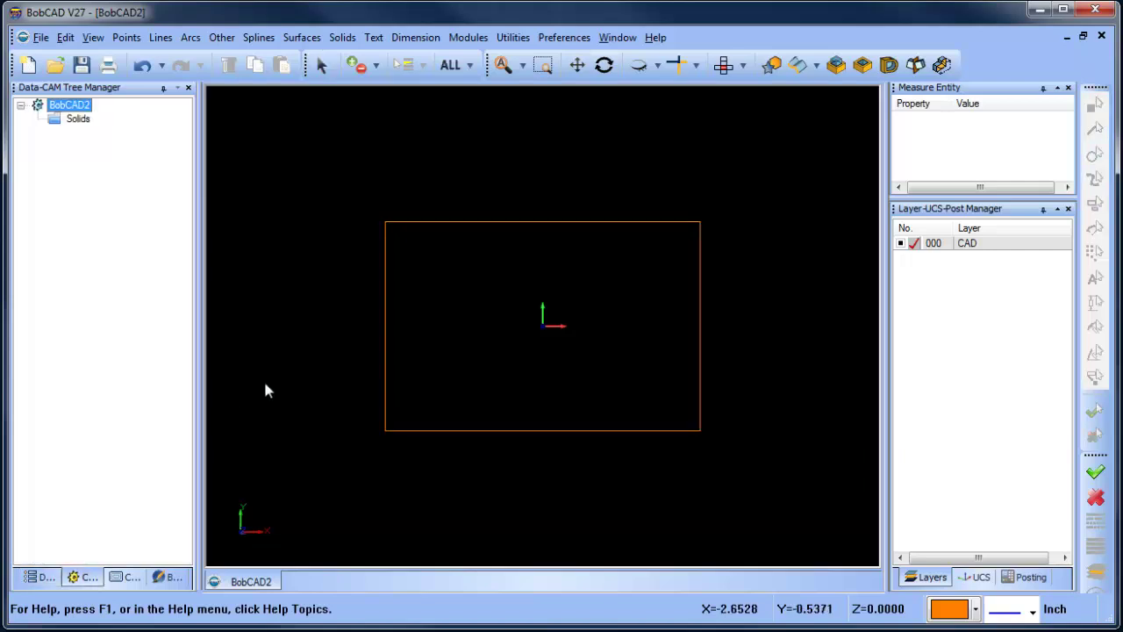
Step: Round the rectangle's lower-left and lower-right corners with 0.25 fillets
{"action": "left_click", "coordinate": [191, 37]}
{"action": "left_click", "coordinate": [232, 110]}
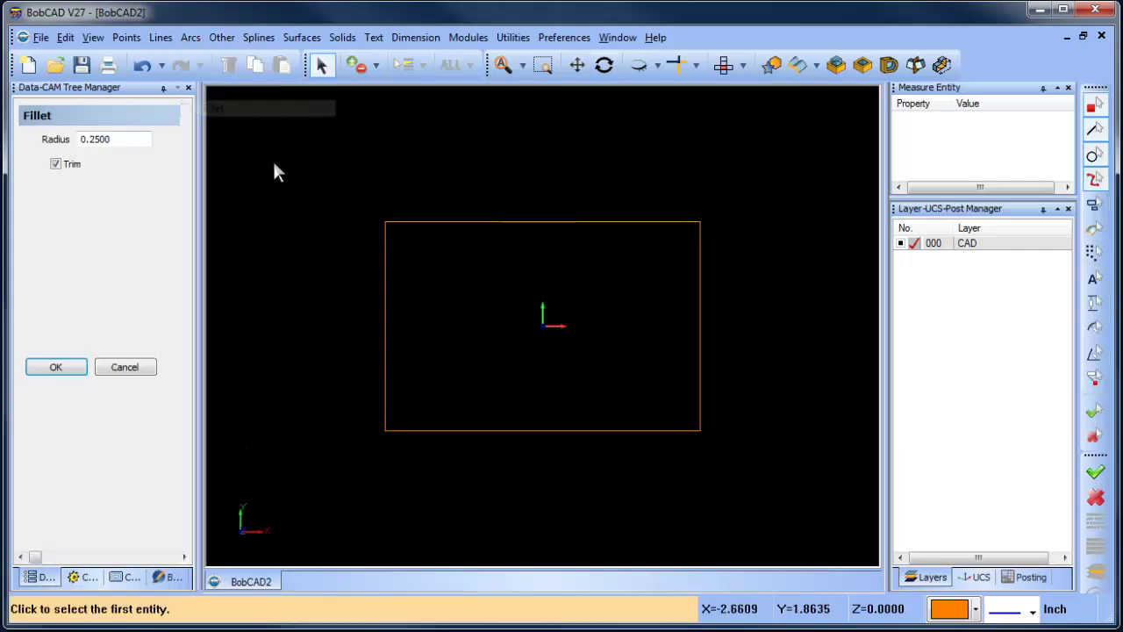
{"action": "left_click", "coordinate": [387, 399]}
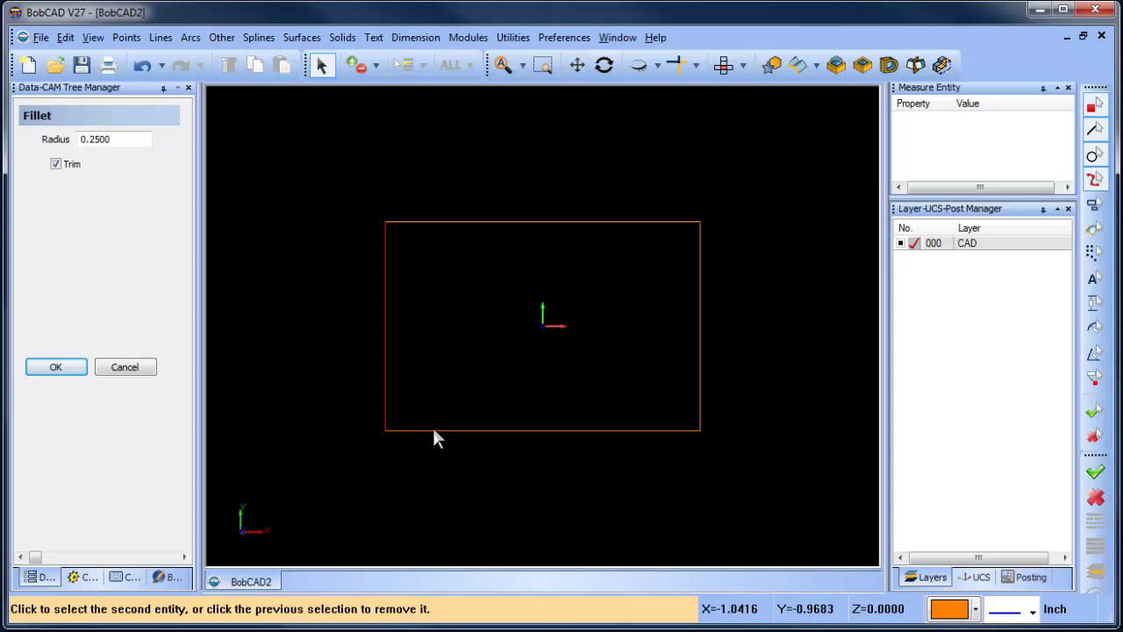
{"action": "left_click", "coordinate": [434, 431]}
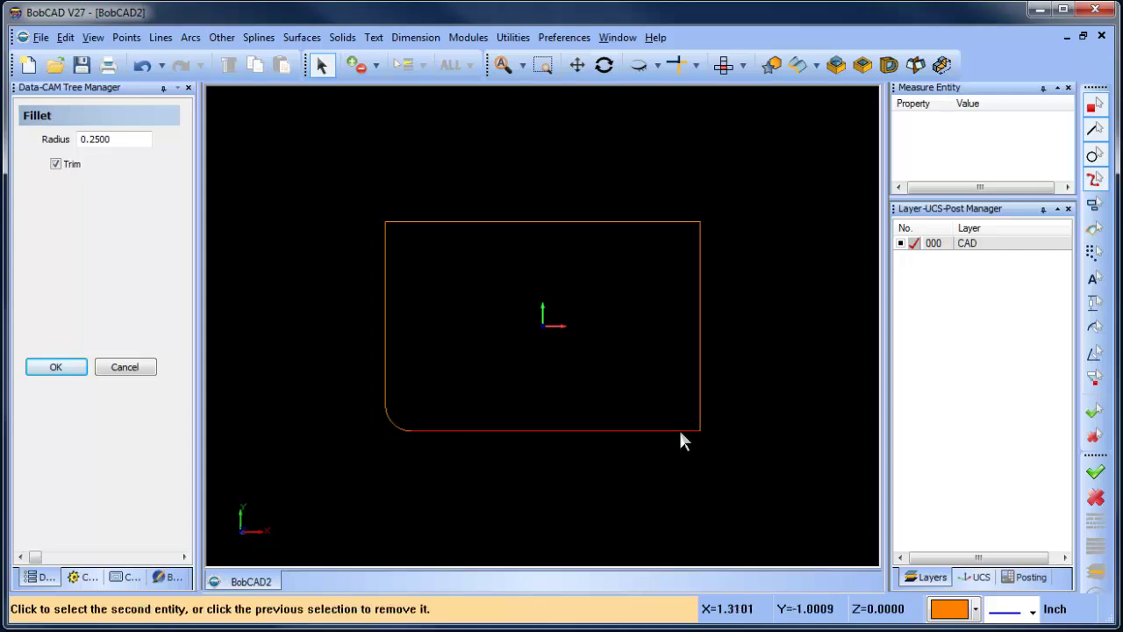
{"action": "left_click", "coordinate": [699, 395]}
{"action": "right_click", "coordinate": [634, 289]}
{"action": "left_click", "coordinate": [665, 311]}
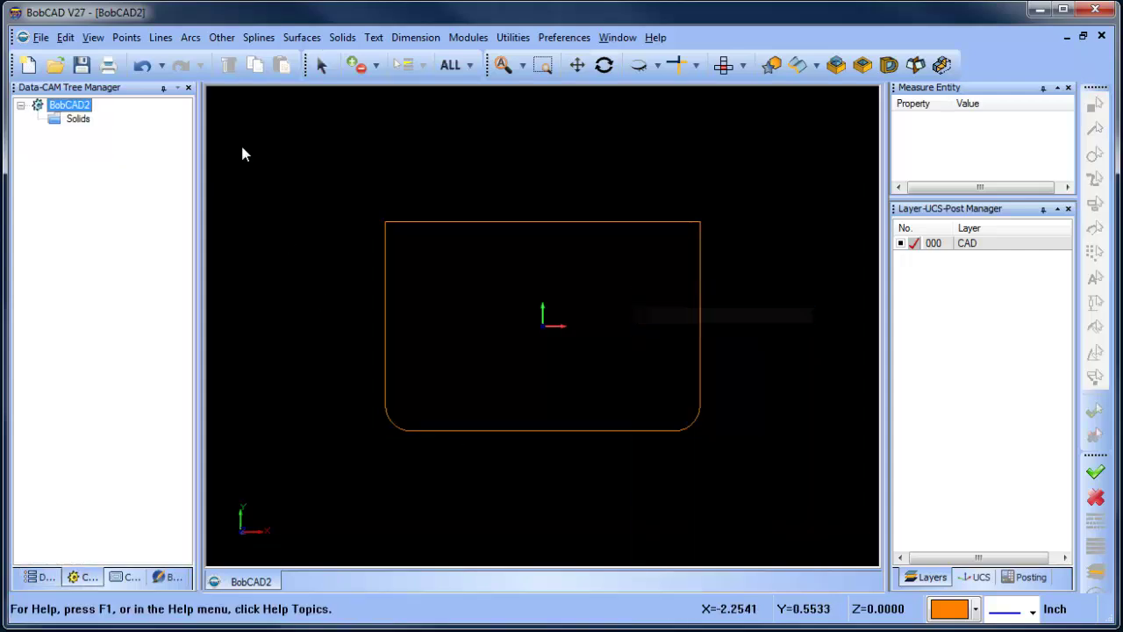
Step: Create a circle of radius 2.25 centred on the origin
{"action": "left_click", "coordinate": [191, 37]}
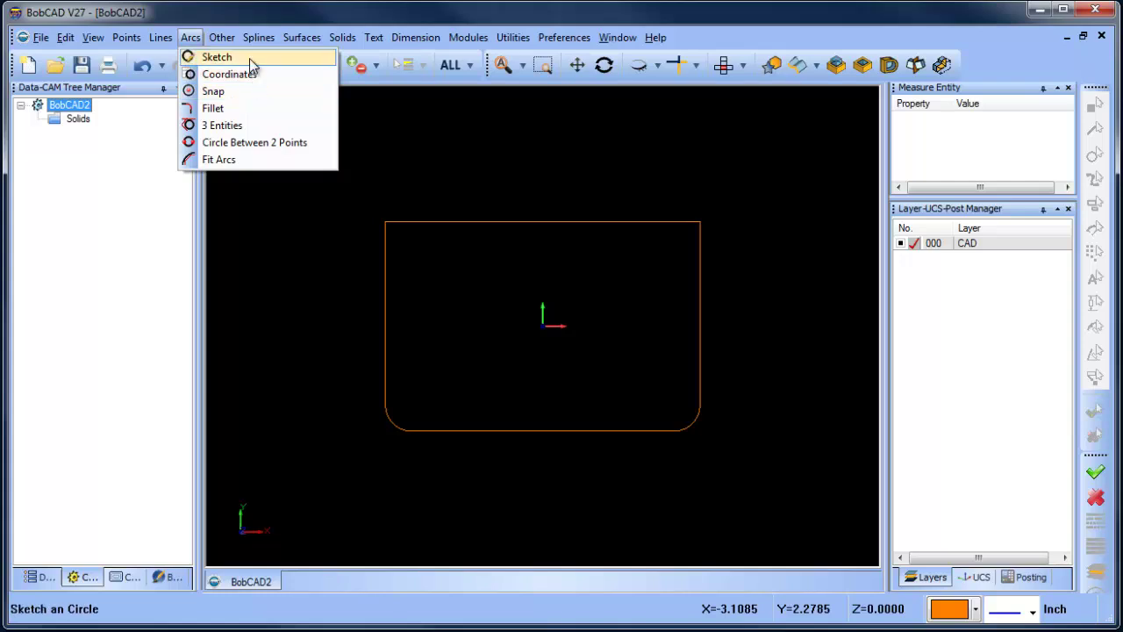
{"action": "left_click", "coordinate": [253, 74]}
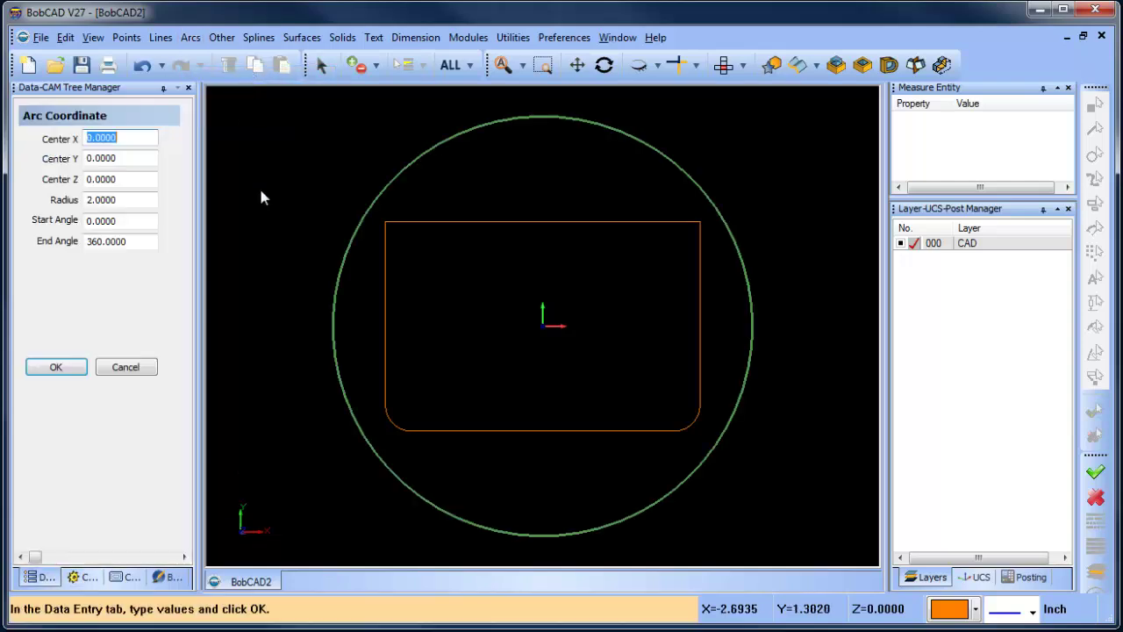
{"action": "double_click", "coordinate": [123, 200]}
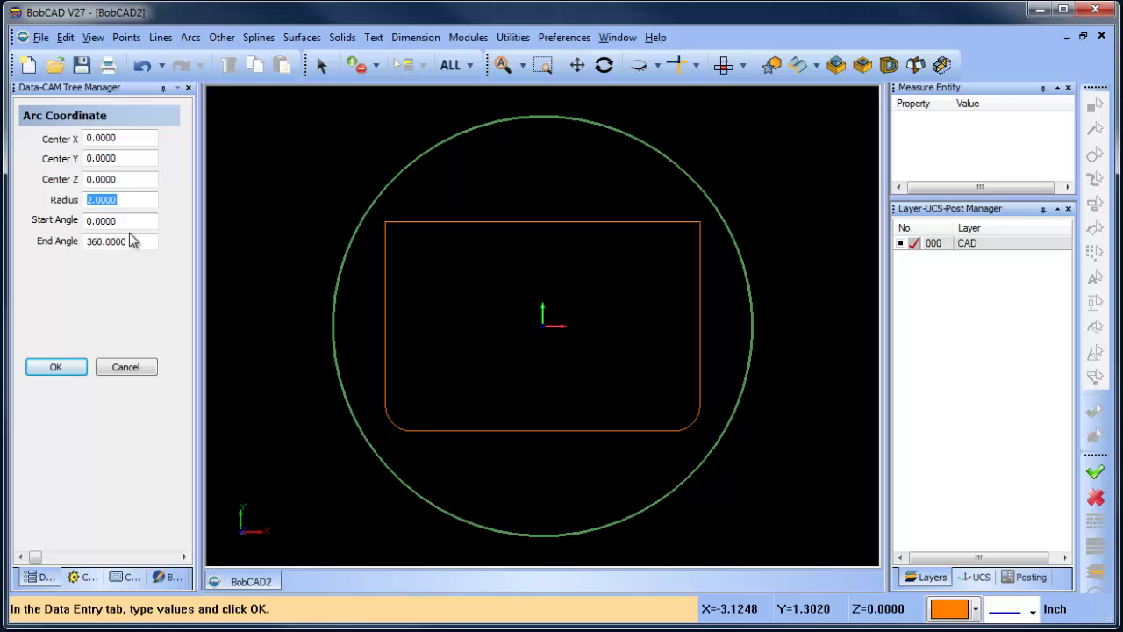
{"action": "type", "text": "2.25"}
{"action": "left_click", "coordinate": [139, 180]}
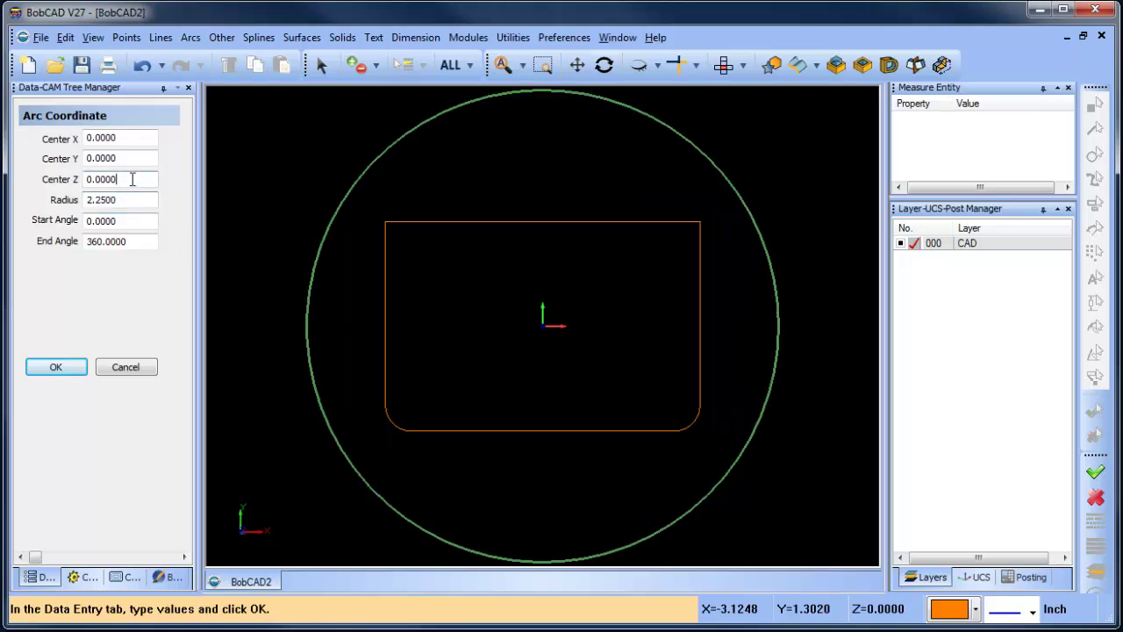
{"action": "left_click", "coordinate": [70, 370]}
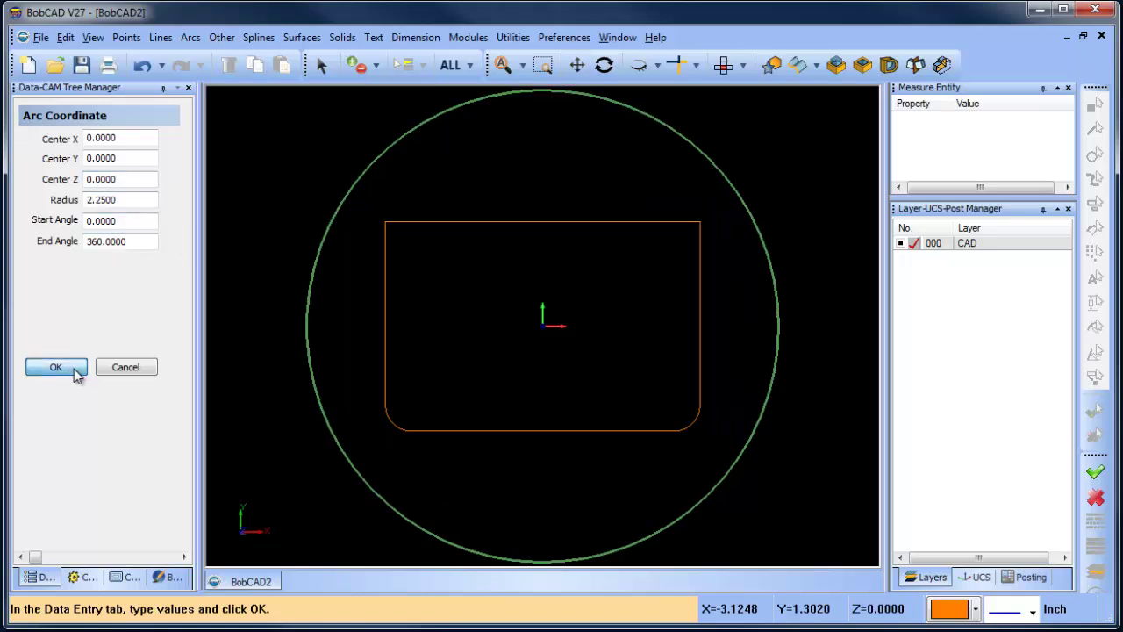
Step: Draw a horizontal line across the circle's diameter
{"action": "left_click", "coordinate": [161, 37]}
{"action": "left_click", "coordinate": [189, 74]}
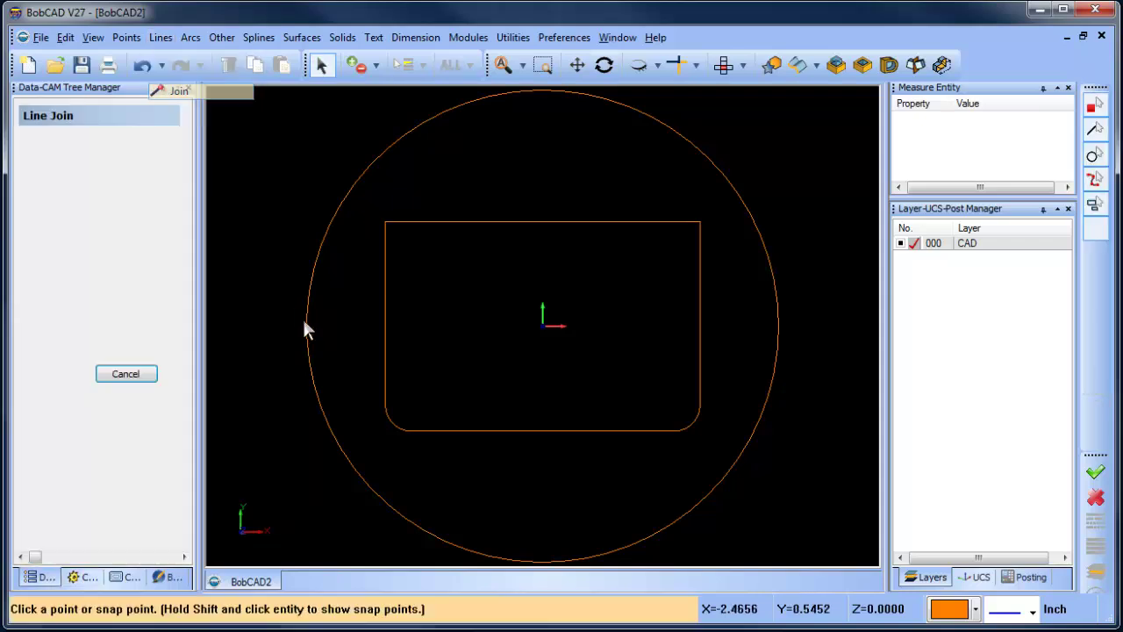
{"action": "left_click", "coordinate": [307, 325]}
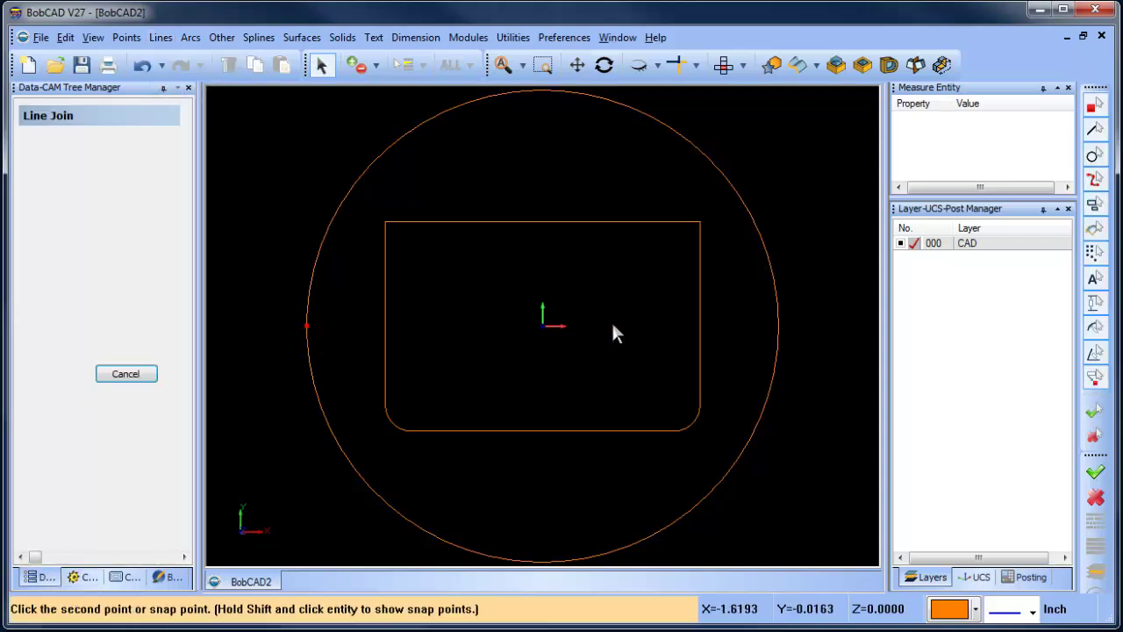
{"action": "left_click", "coordinate": [781, 326]}
{"action": "right_click", "coordinate": [808, 200]}
{"action": "left_click", "coordinate": [838, 226]}
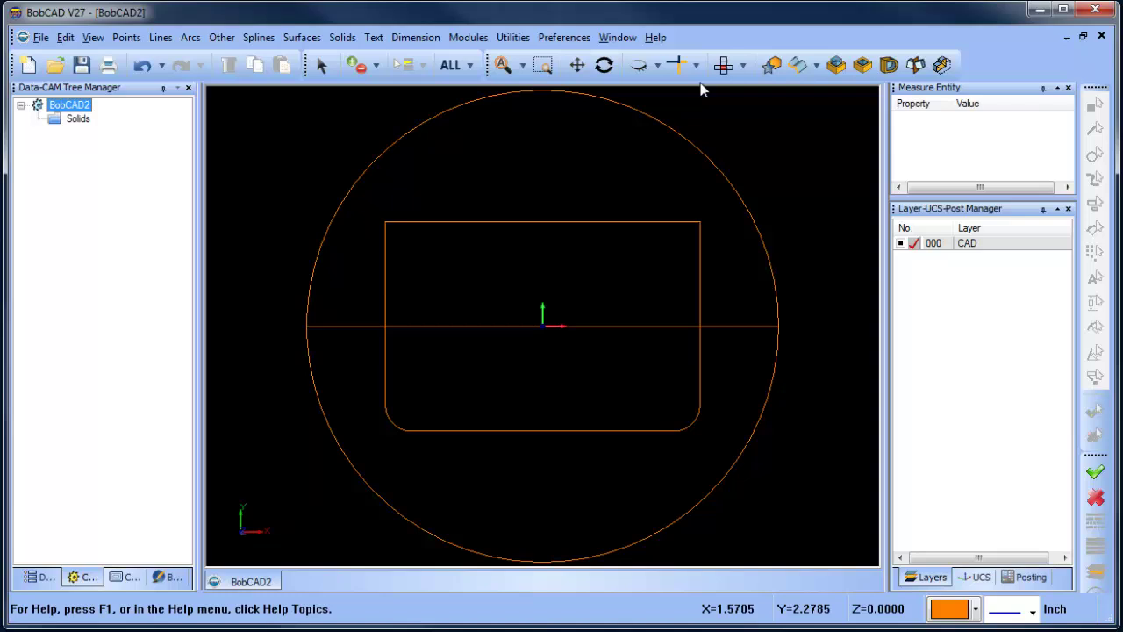
Step: Quick-trim away the circle's upper arc
{"action": "left_click", "coordinate": [696, 65]}
{"action": "left_click", "coordinate": [715, 174]}
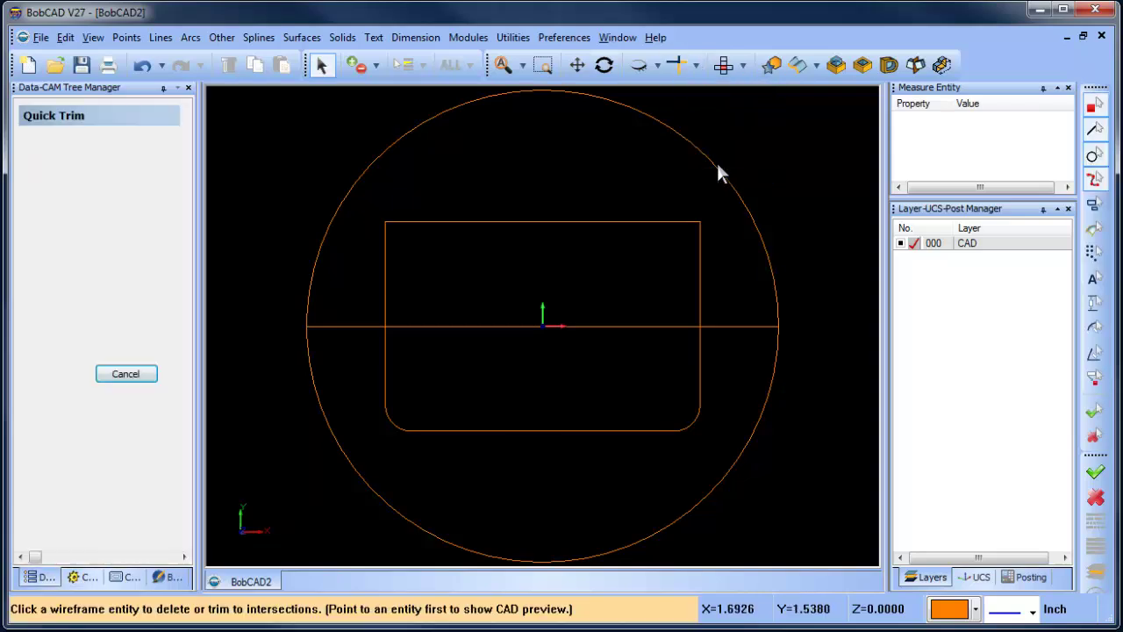
{"action": "left_click", "coordinate": [716, 161]}
{"action": "right_click", "coordinate": [748, 133]}
{"action": "left_click", "coordinate": [784, 162]}
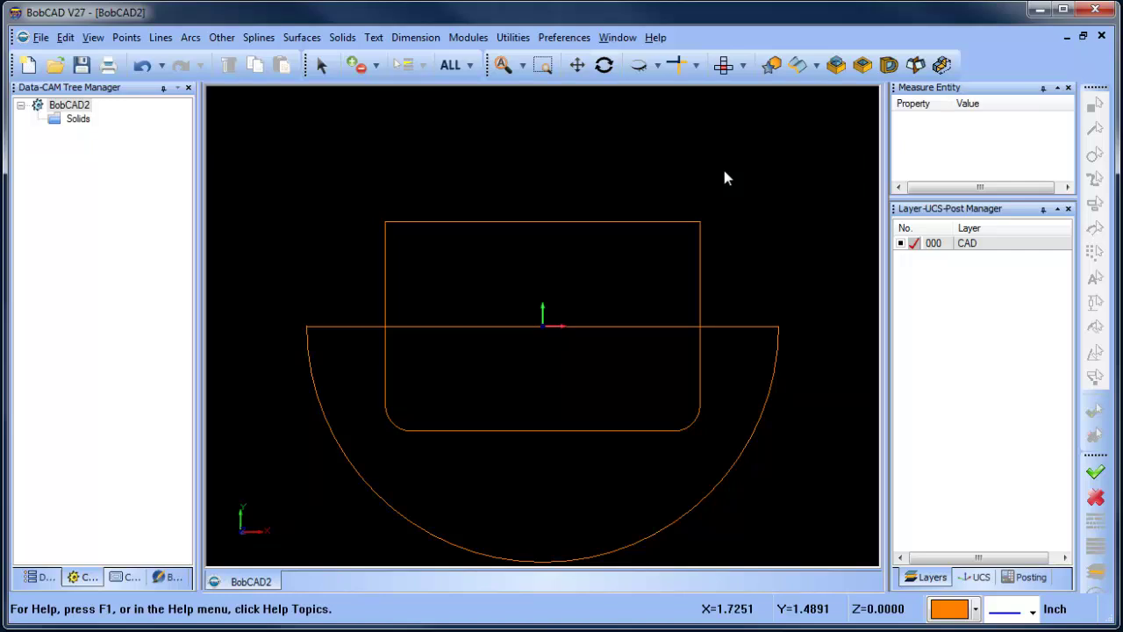
Step: Start a Translate copy with Copy on and select the filleted rectangle
{"action": "left_click", "coordinate": [603, 65]}
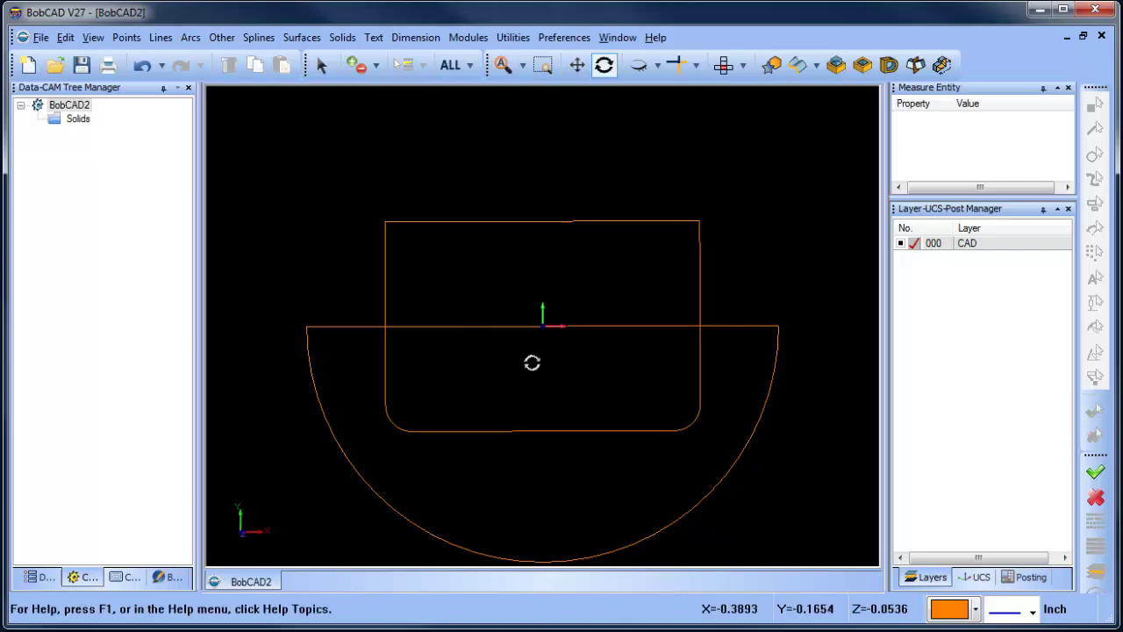
{"action": "left_click_drag", "start_coordinate": [532, 363], "coordinate": [577, 409]}
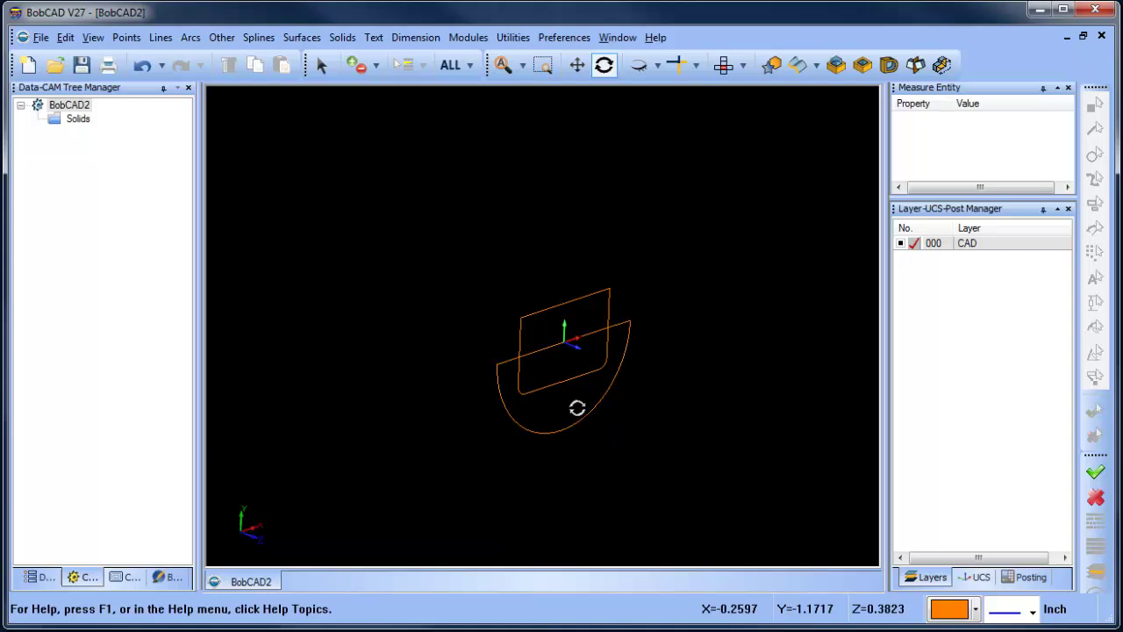
{"action": "left_click", "coordinate": [514, 37]}
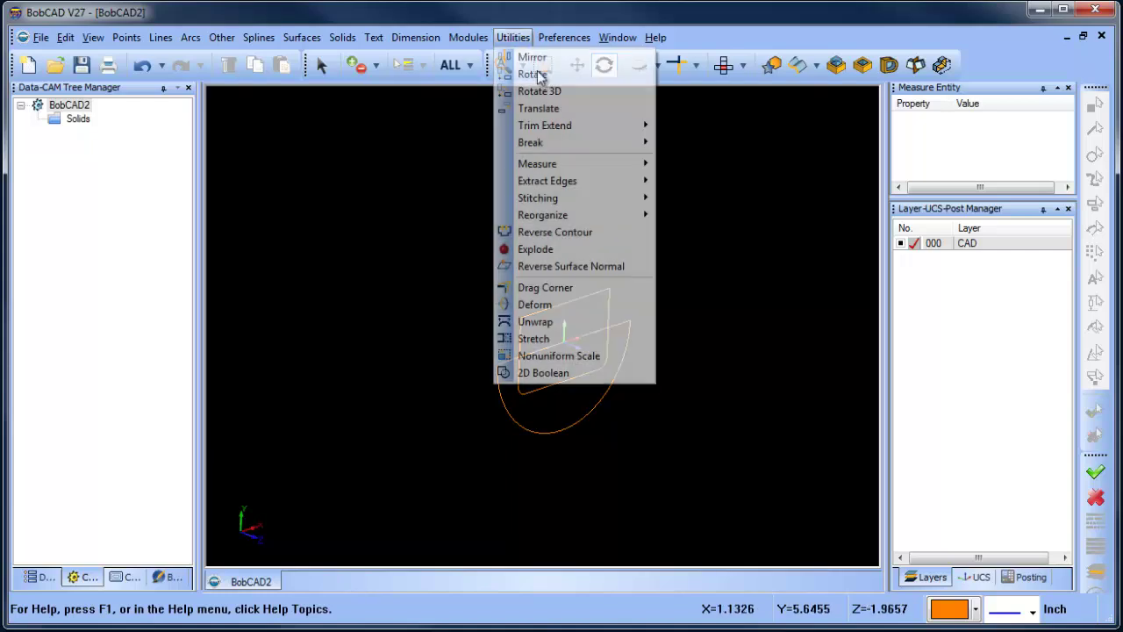
{"action": "left_click", "coordinate": [537, 108]}
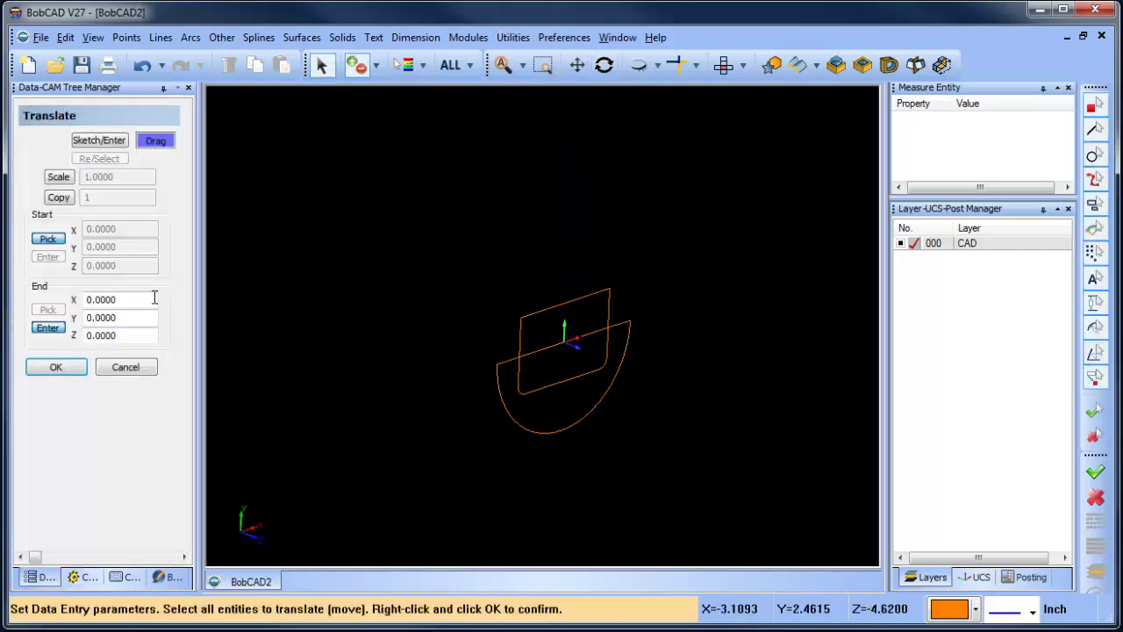
{"action": "left_click", "coordinate": [69, 198]}
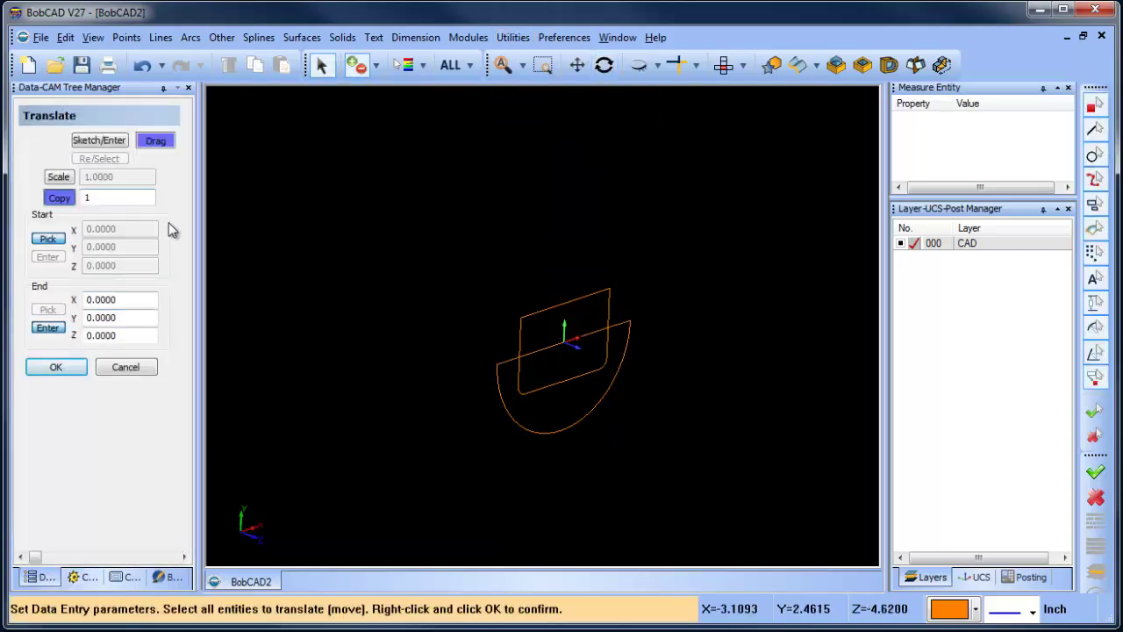
{"action": "left_click", "coordinate": [559, 303]}
{"action": "right_click", "coordinate": [523, 226]}
{"action": "left_click", "coordinate": [539, 237]}
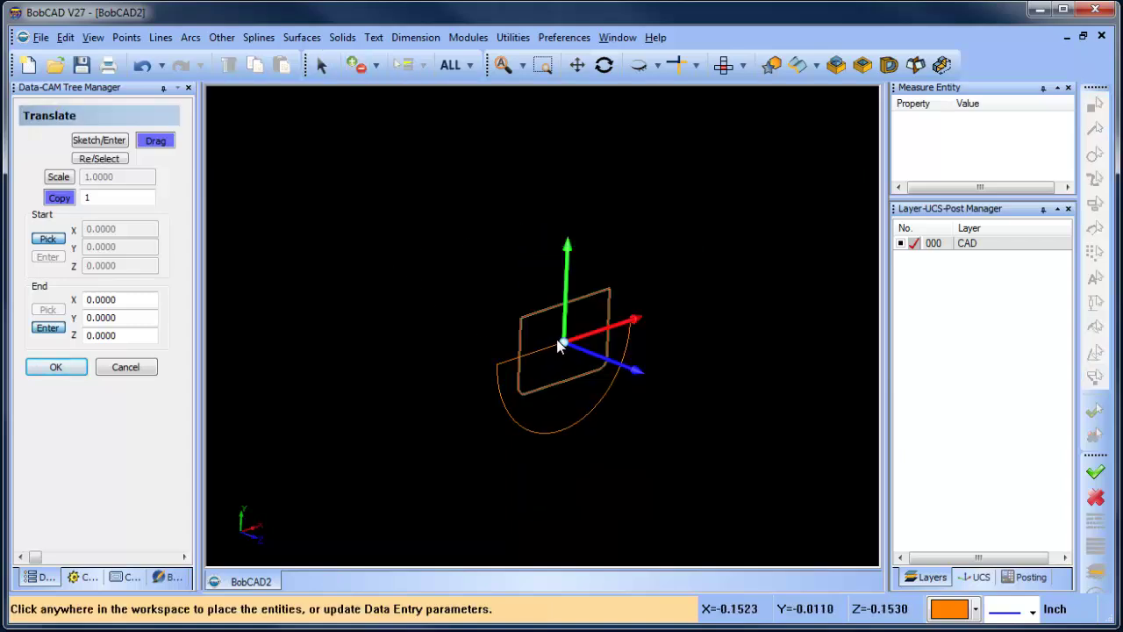
Step: Offset the rectangle copy to Y 1.375 and Z -4 and create it
{"action": "left_click_drag", "start_coordinate": [640, 376], "coordinate": [442, 295]}
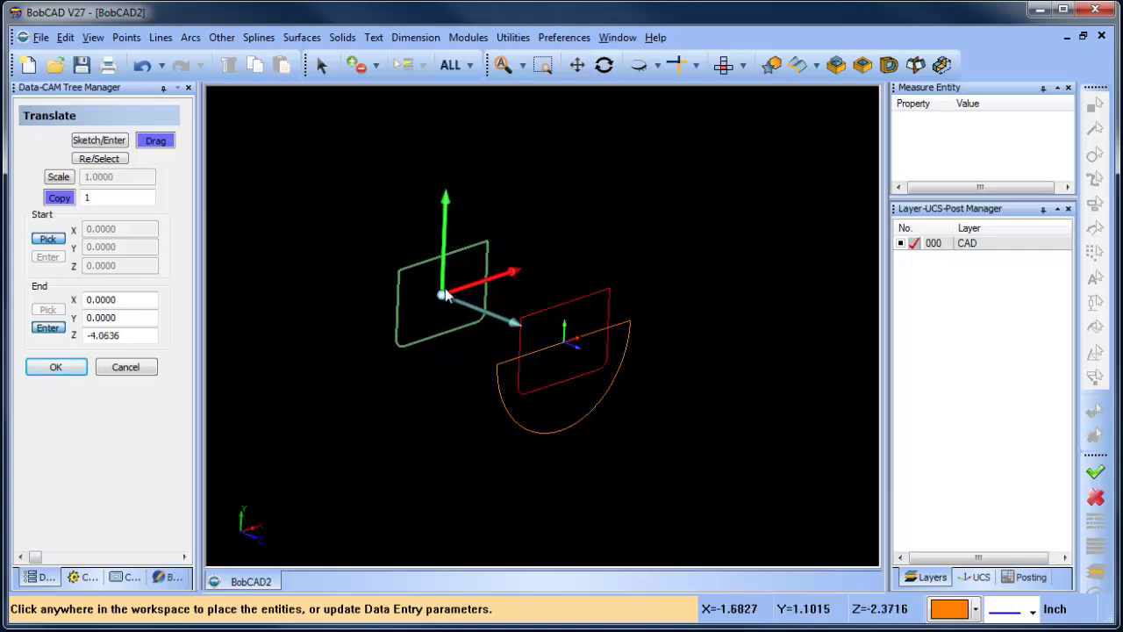
{"action": "left_click_drag", "start_coordinate": [447, 205], "coordinate": [443, 247]}
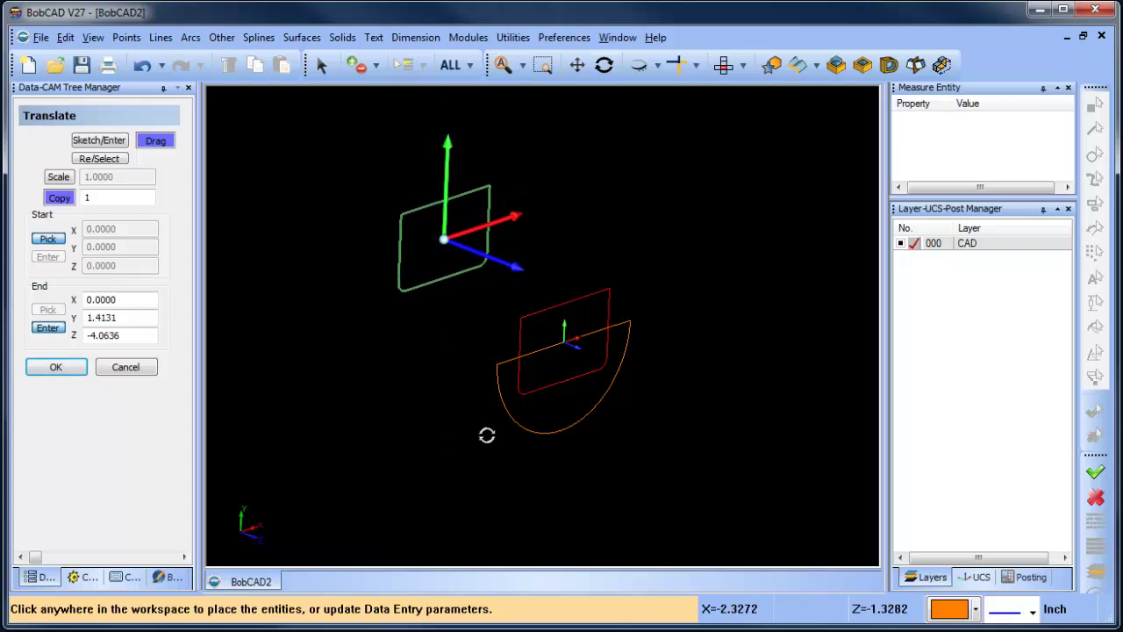
{"action": "middle_click_drag", "start_coordinate": [486, 433], "coordinate": [514, 422]}
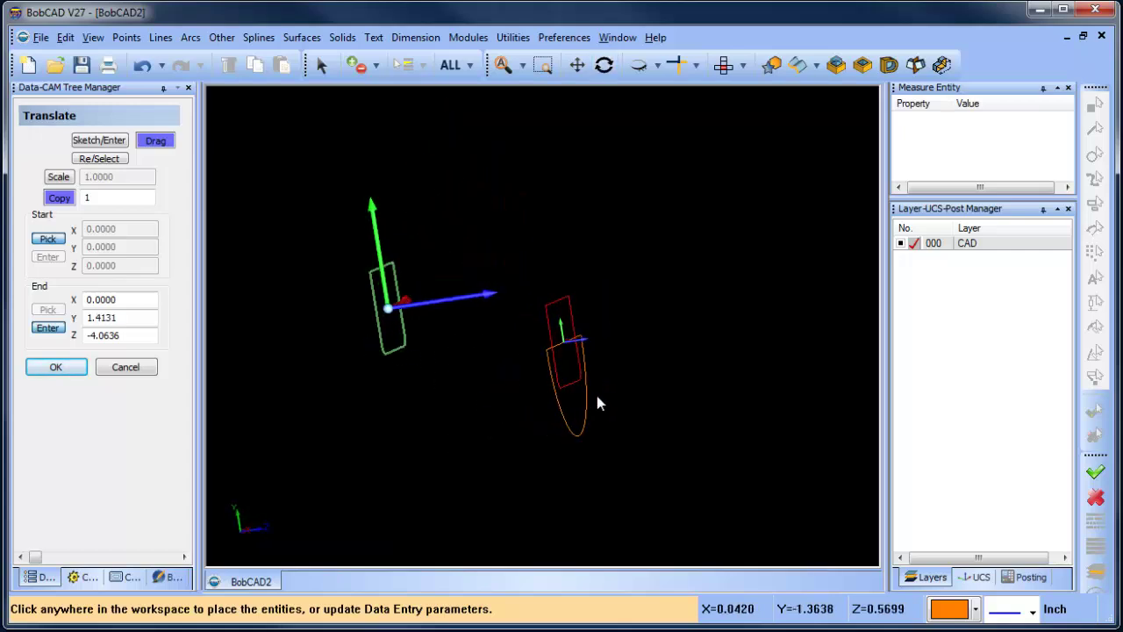
{"action": "double_click", "coordinate": [123, 318]}
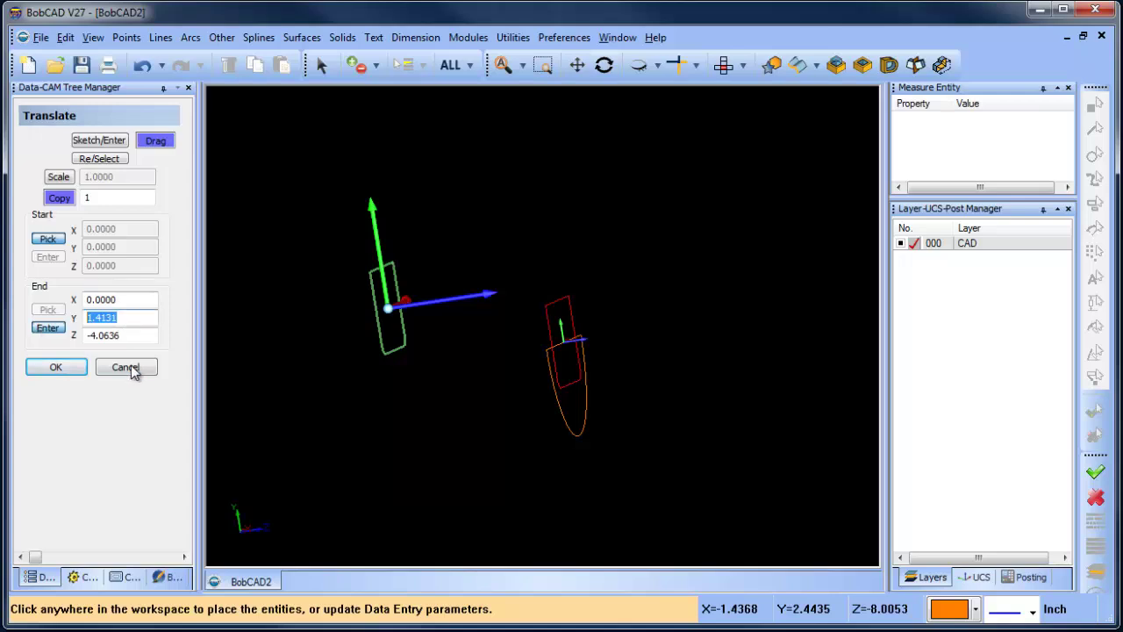
{"action": "type", "text": "1.375"}
{"action": "key", "text": "Tab"}
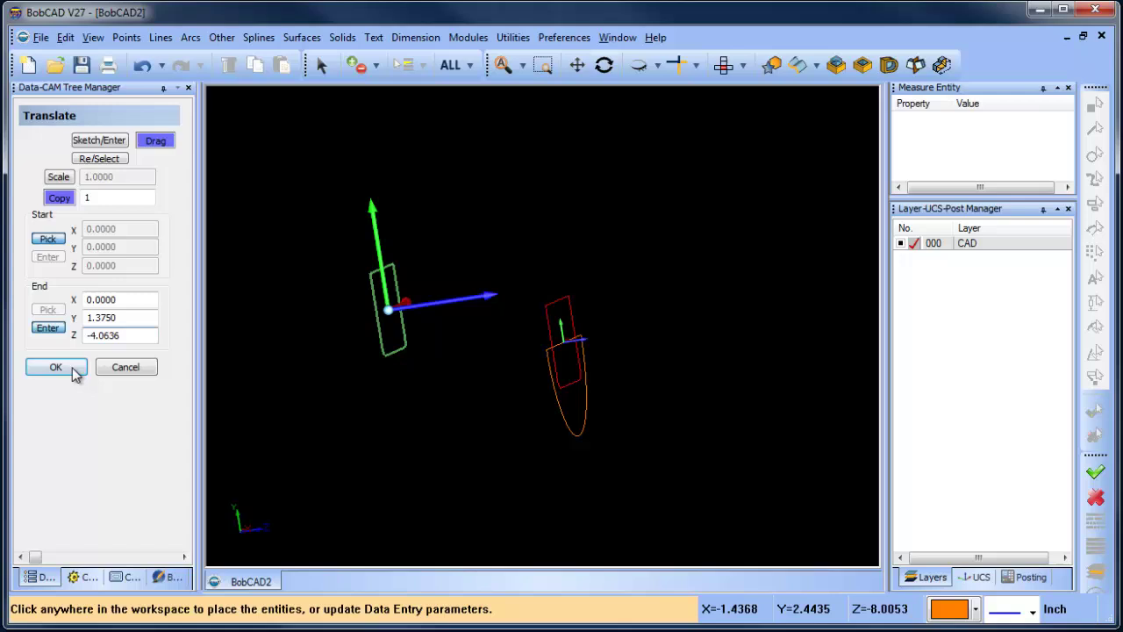
{"action": "key", "text": "Tab"}
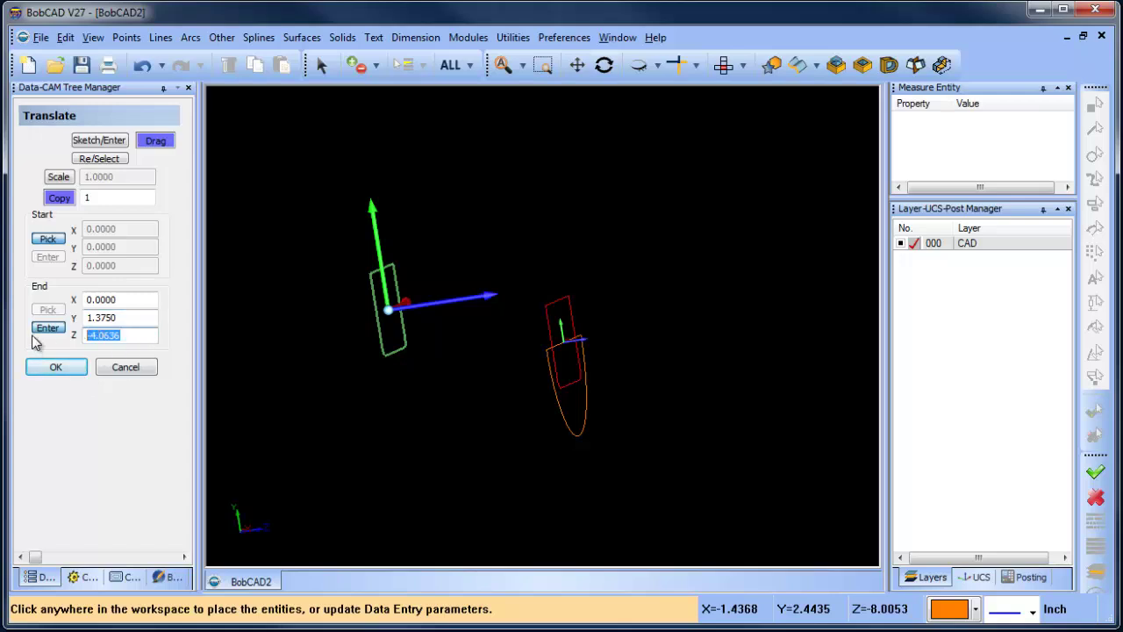
{"action": "type", "text": "-4"}
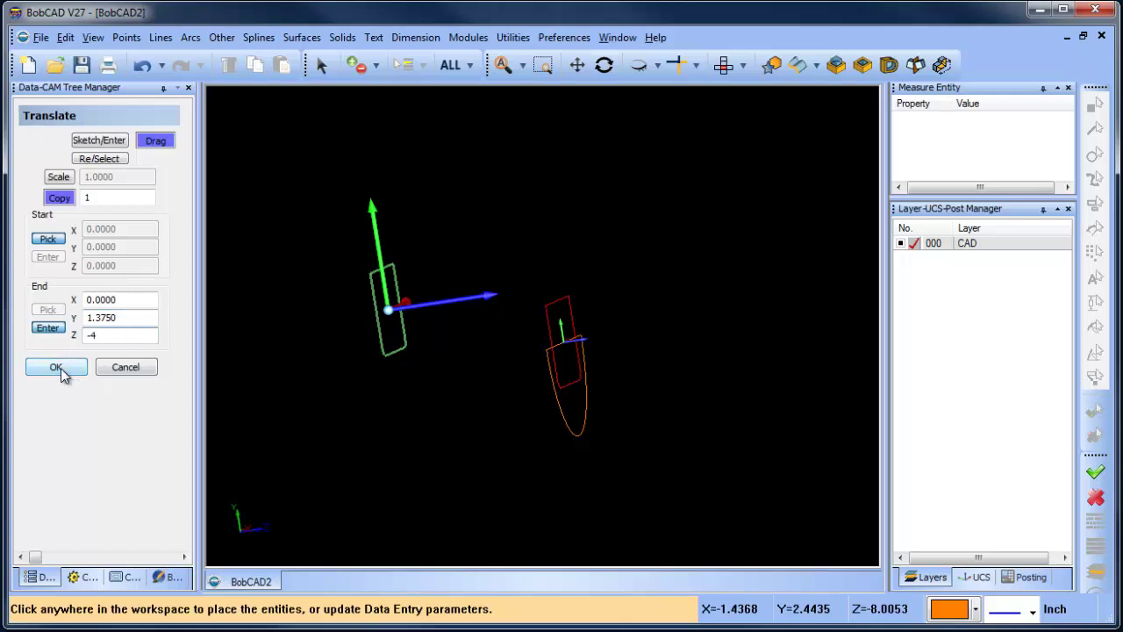
{"action": "left_click", "coordinate": [58, 368]}
Step: Start a Translate move with Copy off and select the half-disc profile
{"action": "left_click", "coordinate": [125, 367]}
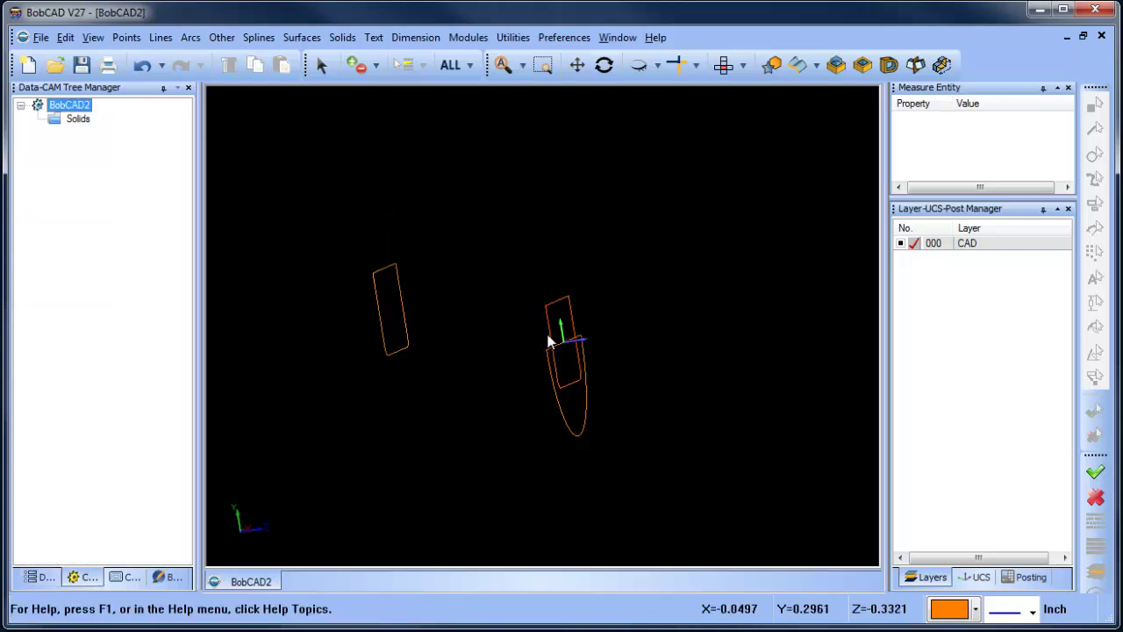
{"action": "middle_click_drag", "start_coordinate": [548, 341], "coordinate": [506, 384]}
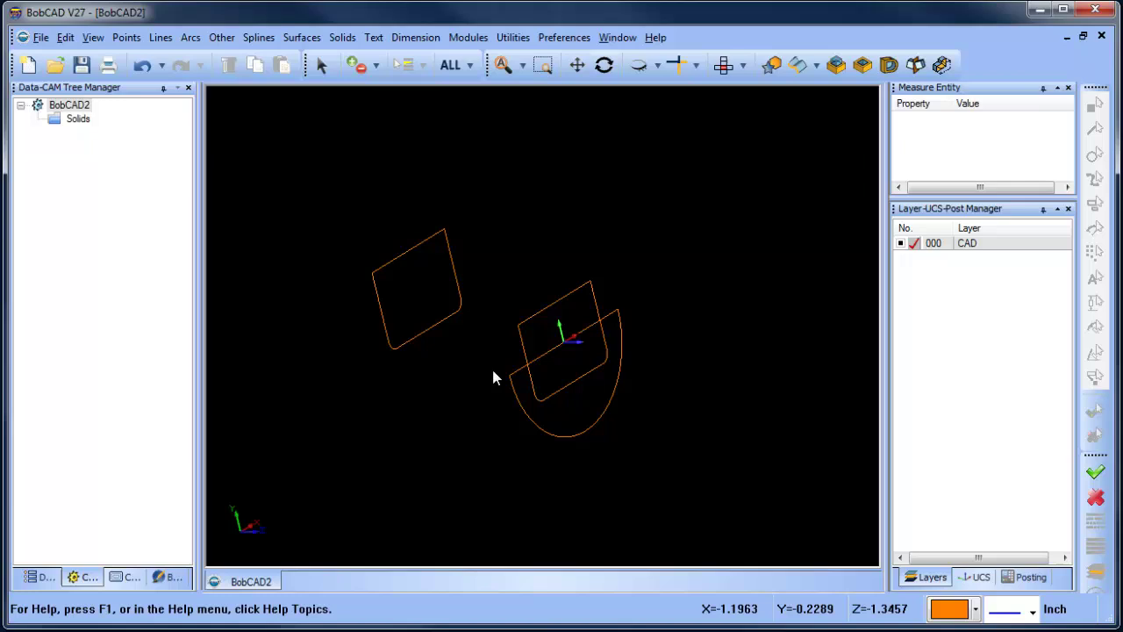
{"action": "middle_click_drag", "start_coordinate": [602, 346], "coordinate": [677, 400]}
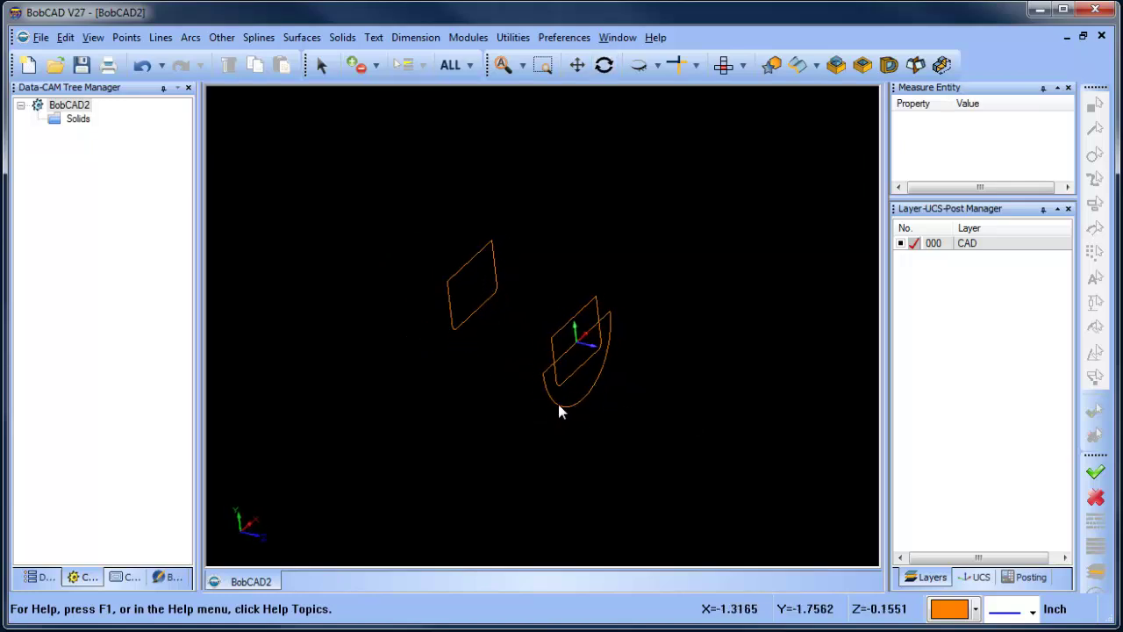
{"action": "left_click", "coordinate": [514, 37]}
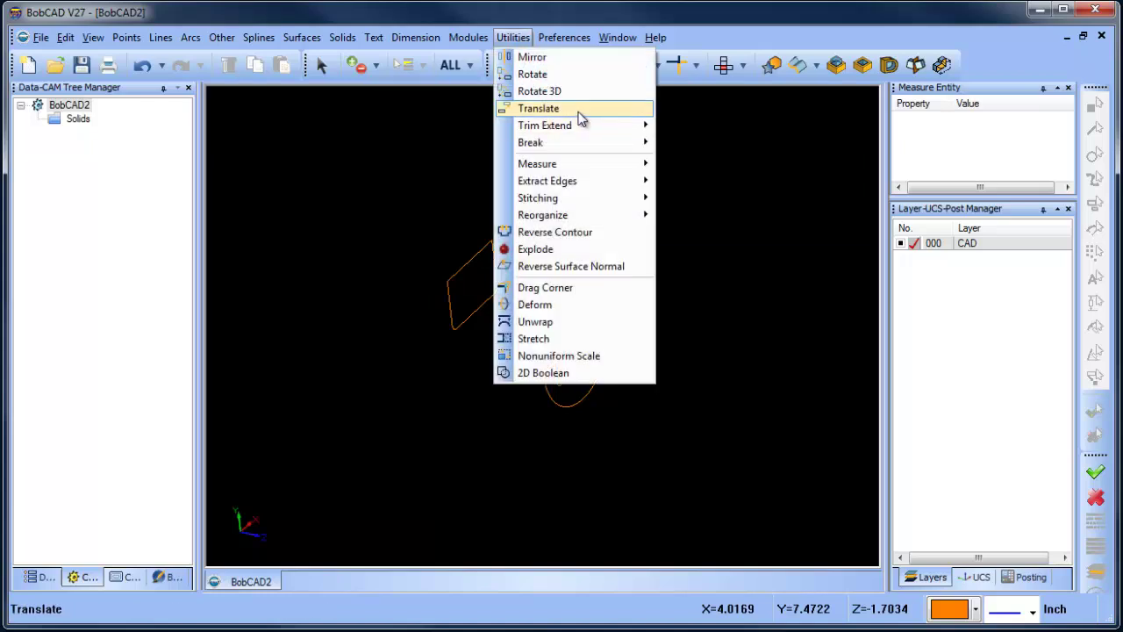
{"action": "left_click", "coordinate": [579, 110]}
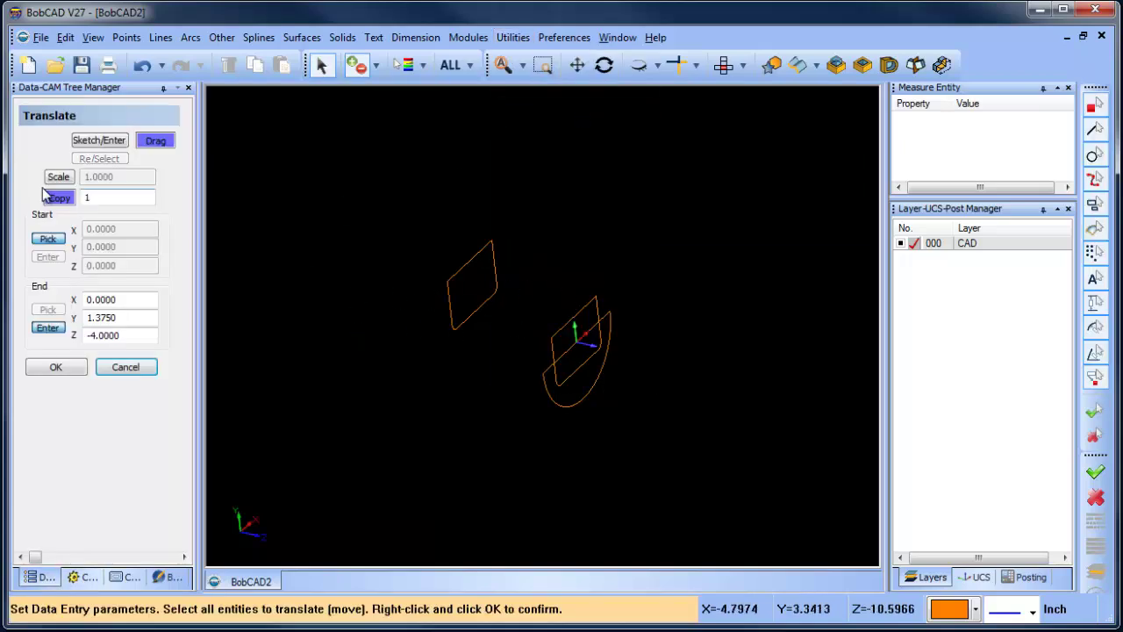
{"action": "left_click", "coordinate": [69, 201]}
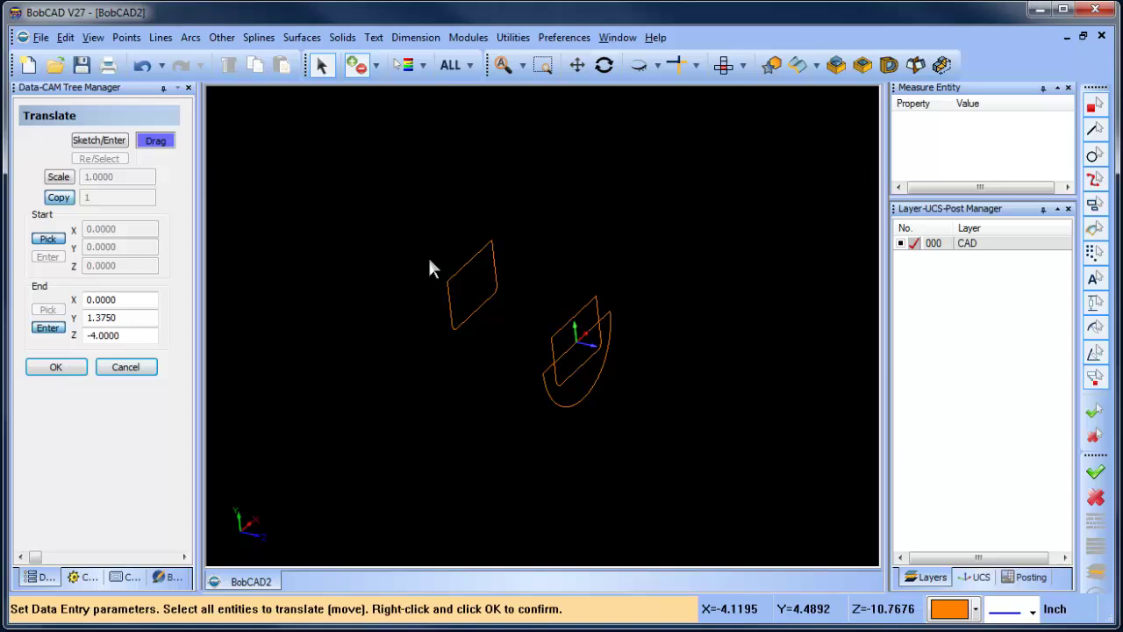
{"action": "left_click", "coordinate": [605, 315]}
{"action": "right_click", "coordinate": [648, 237]}
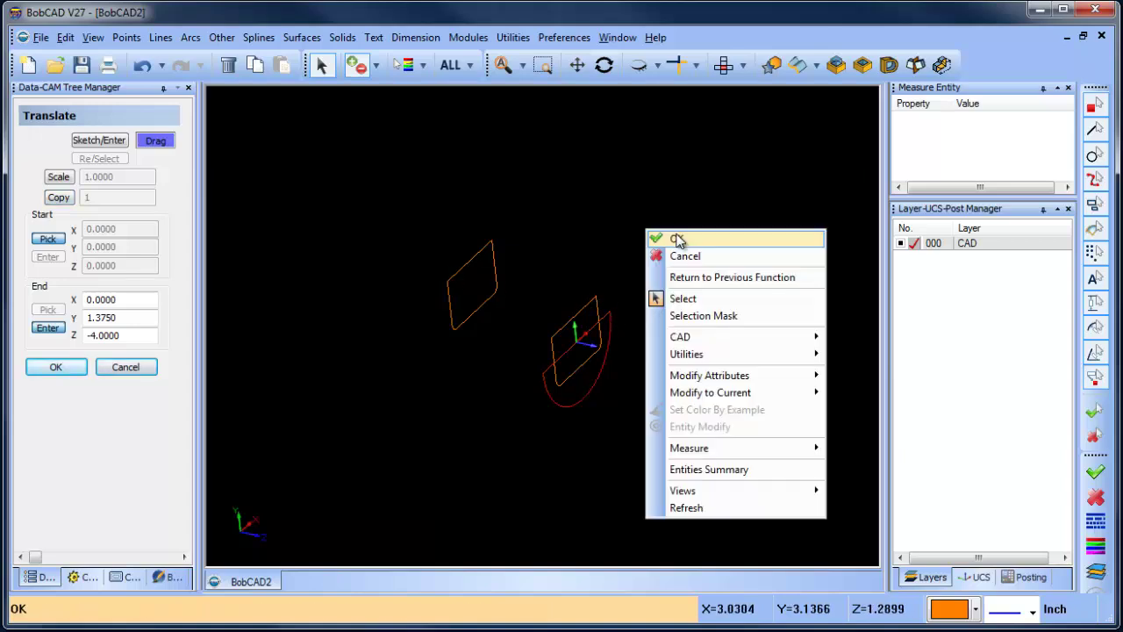
{"action": "left_click", "coordinate": [676, 240]}
Step: Move the half-disc to Y 0 and Z 2.5
{"action": "left_click_drag", "start_coordinate": [572, 340], "coordinate": [772, 381]}
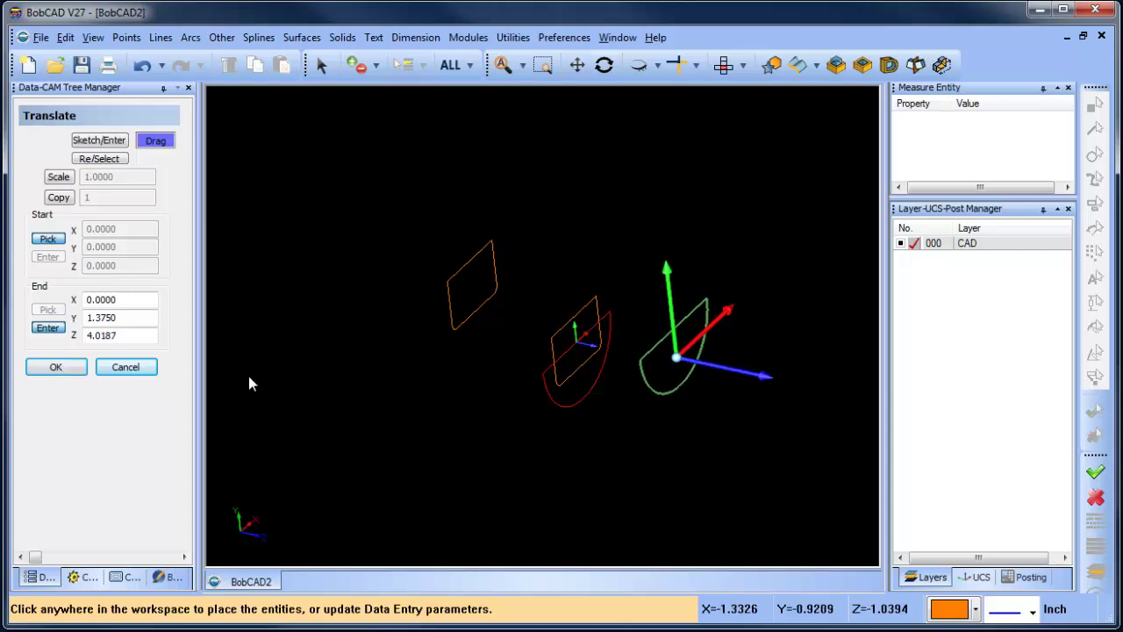
{"action": "double_click", "coordinate": [114, 316]}
{"action": "type", "text": "0"}
{"action": "key", "text": "Tab"}
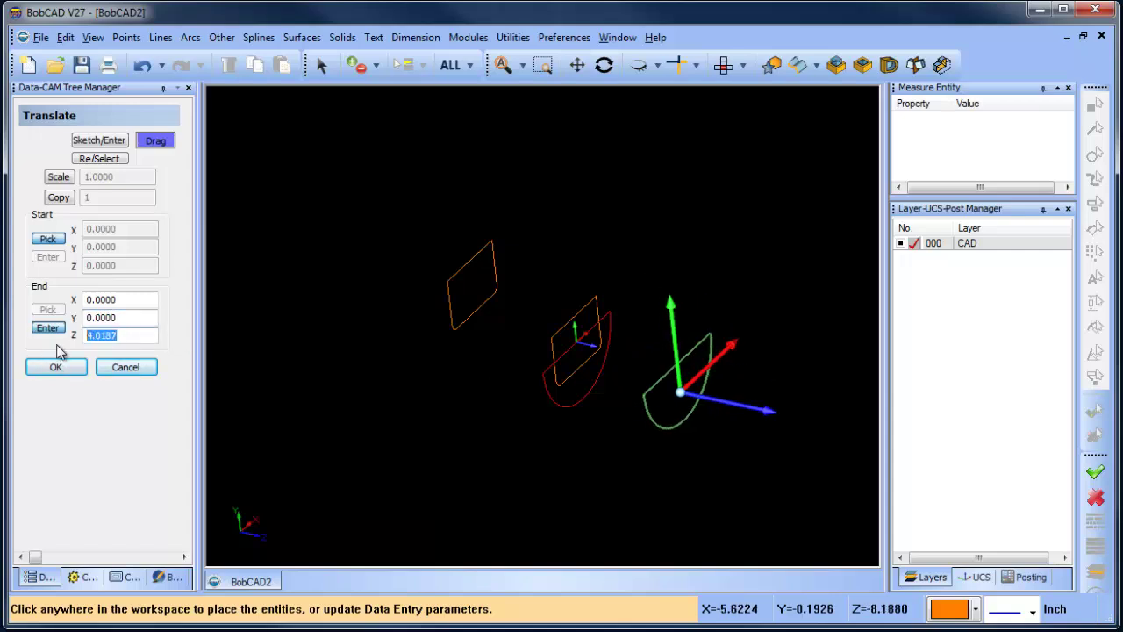
{"action": "type", "text": "2.5"}
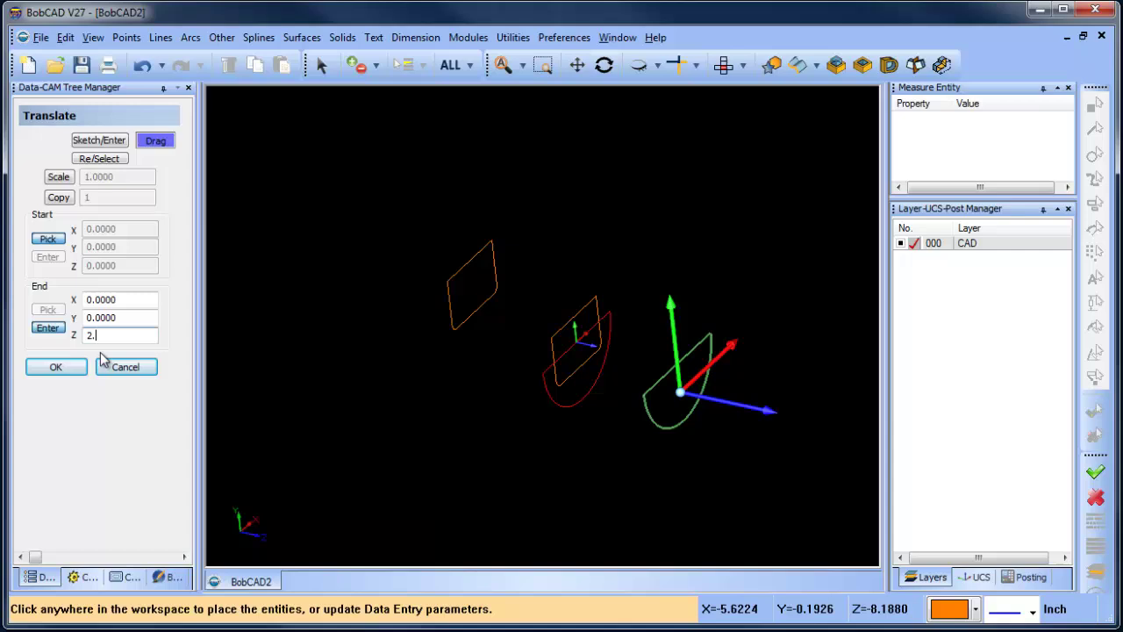
{"action": "left_click", "coordinate": [134, 317]}
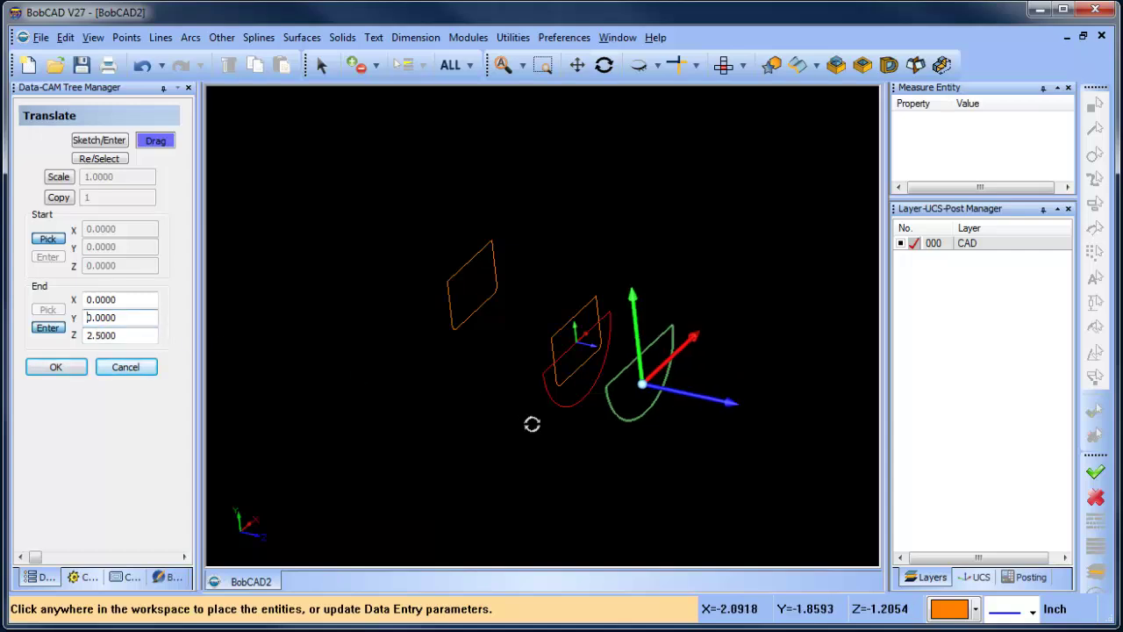
{"action": "mouse_move", "coordinate": [532, 424]}
{"action": "middle_mouse_down"}
{"action": "mouse_move", "coordinate": [617, 394]}
{"action": "mouse_move", "coordinate": [554, 420]}
{"action": "middle_mouse_up"}
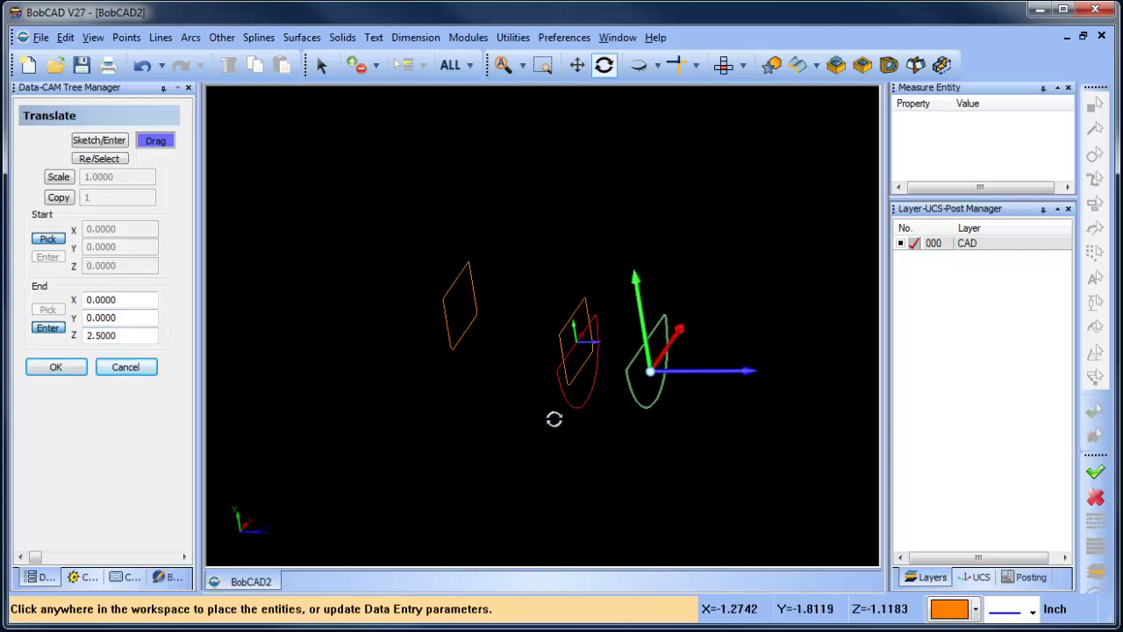
{"action": "left_click", "coordinate": [62, 365]}
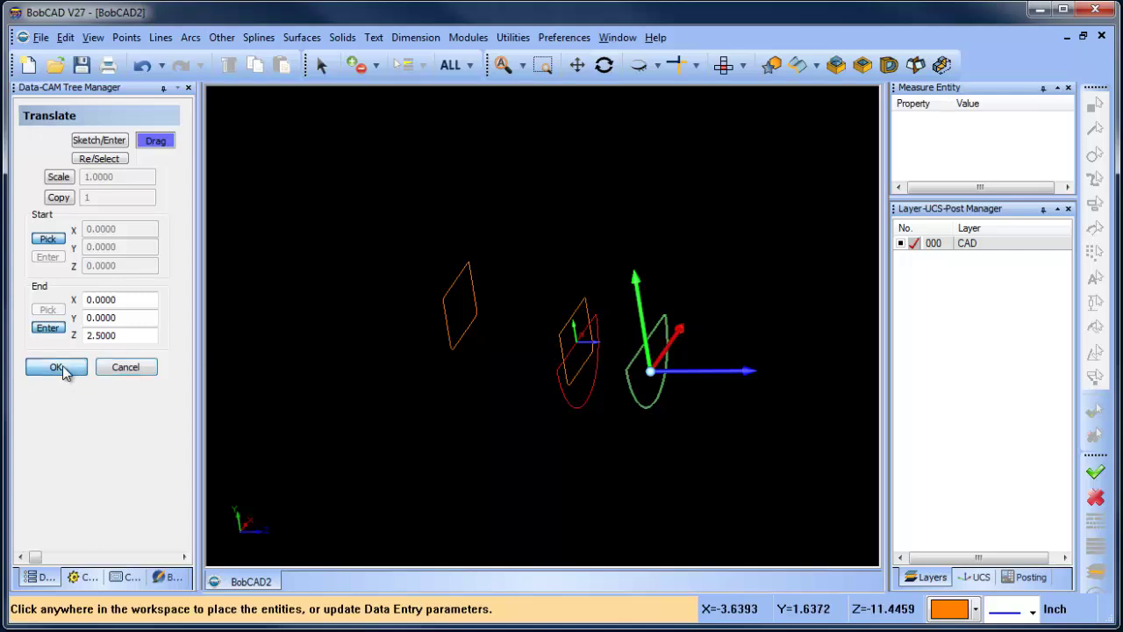
{"action": "left_click", "coordinate": [128, 367]}
{"action": "middle_click_drag", "start_coordinate": [640, 409], "coordinate": [611, 426]}
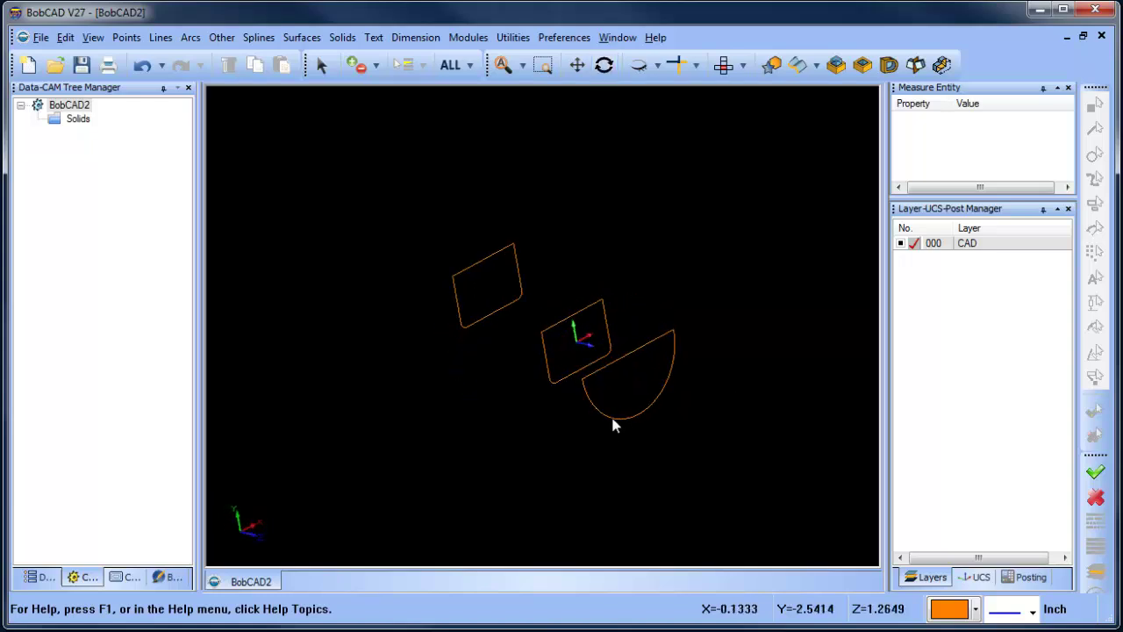
Step: Delete the rectangle's top edge and the half-disc's straight edge
{"action": "left_click", "coordinate": [321, 65]}
{"action": "left_click_drag", "start_coordinate": [501, 289], "coordinate": [501, 290]}
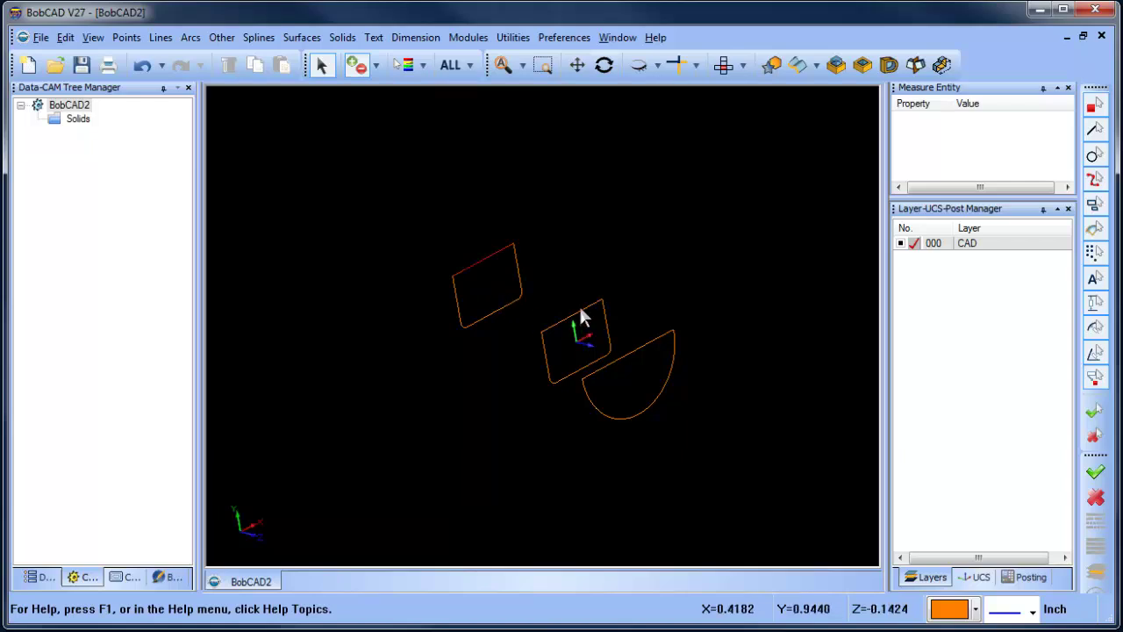
{"action": "left_click", "coordinate": [659, 341]}
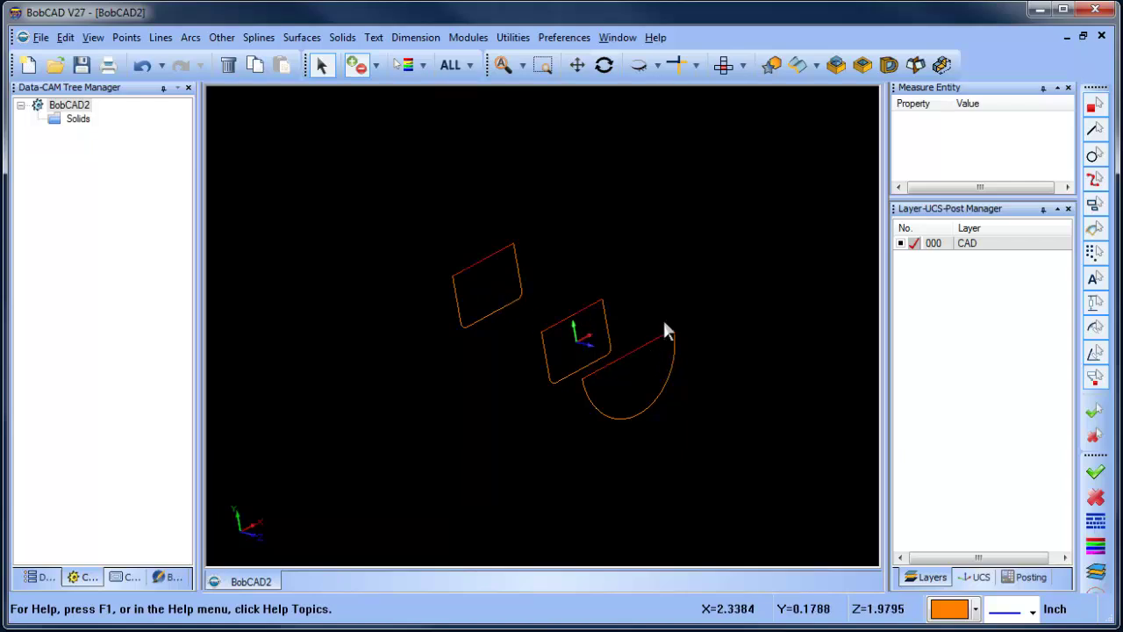
{"action": "key", "text": "Delete"}
Step: Add new layer 001 and set the drawing colour to light grey
{"action": "right_click", "coordinate": [985, 245]}
{"action": "left_click", "coordinate": [1011, 253]}
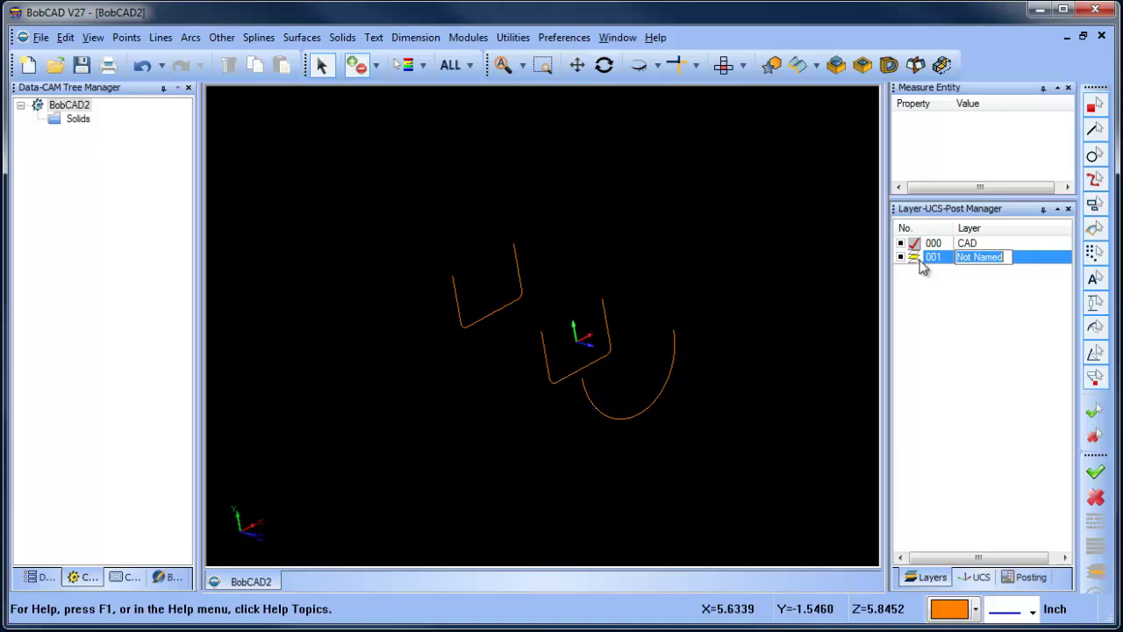
{"action": "left_click", "coordinate": [975, 608]}
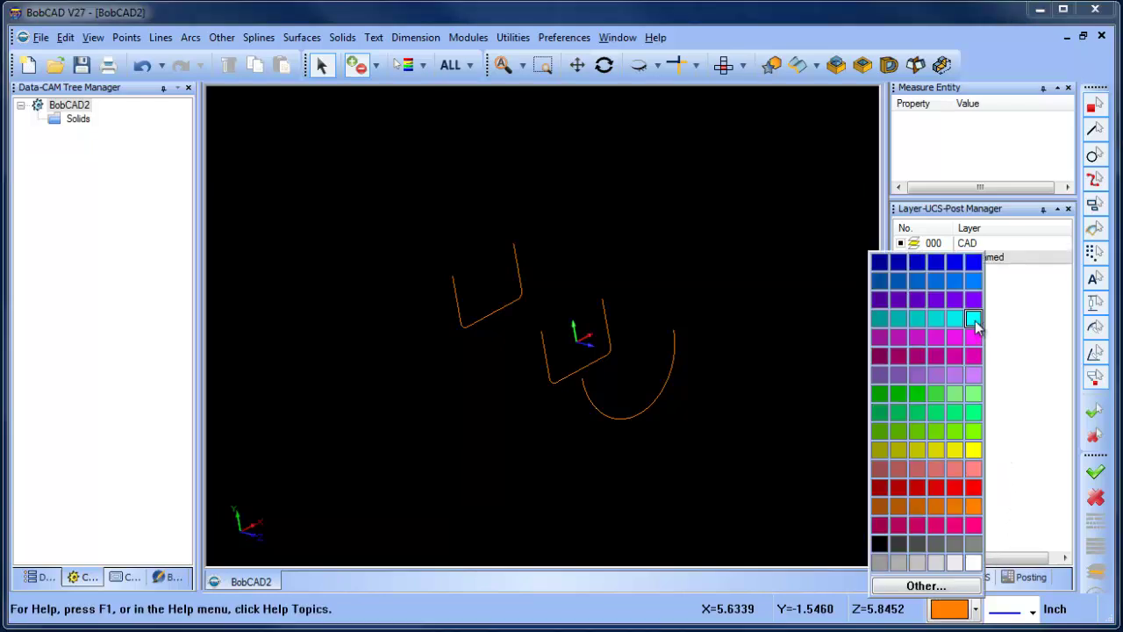
{"action": "left_click", "coordinate": [917, 562]}
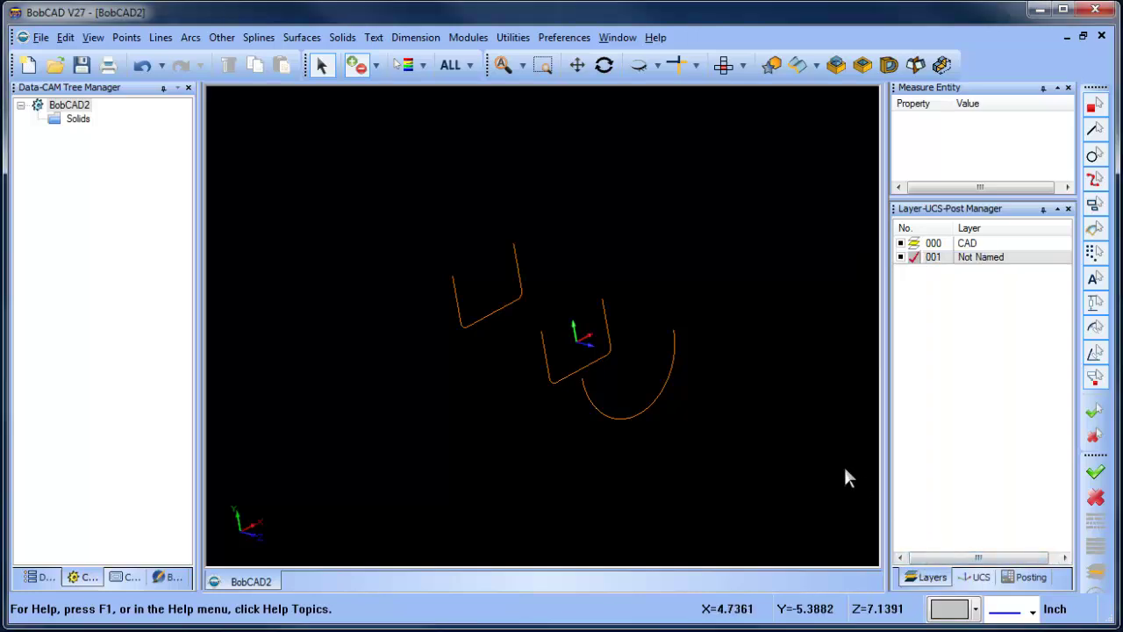
Step: Loft a cross-section surface between the two U-shaped profile chains
{"action": "left_click", "coordinate": [303, 40]}
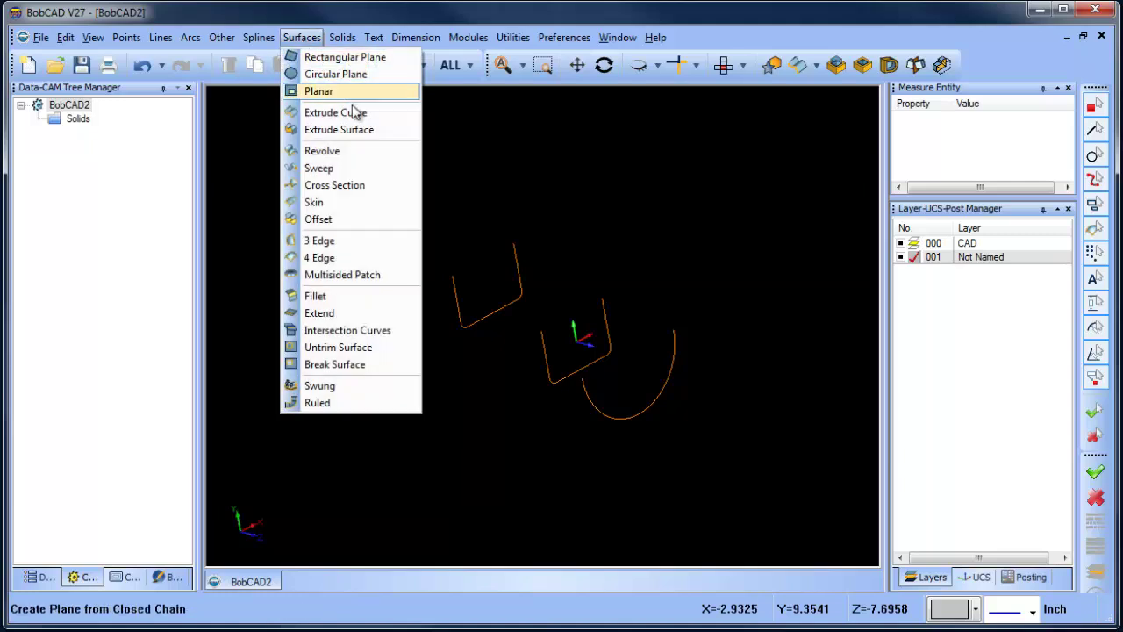
{"action": "left_click", "coordinate": [384, 185]}
{"action": "left_click", "coordinate": [517, 256]}
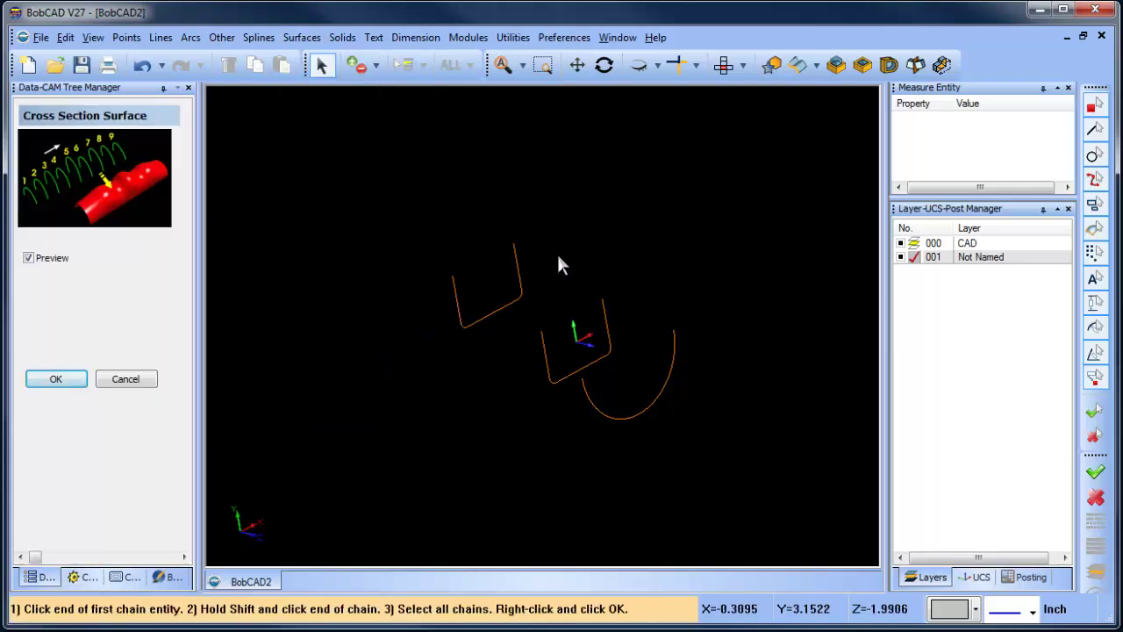
{"action": "left_click", "coordinate": [605, 311]}
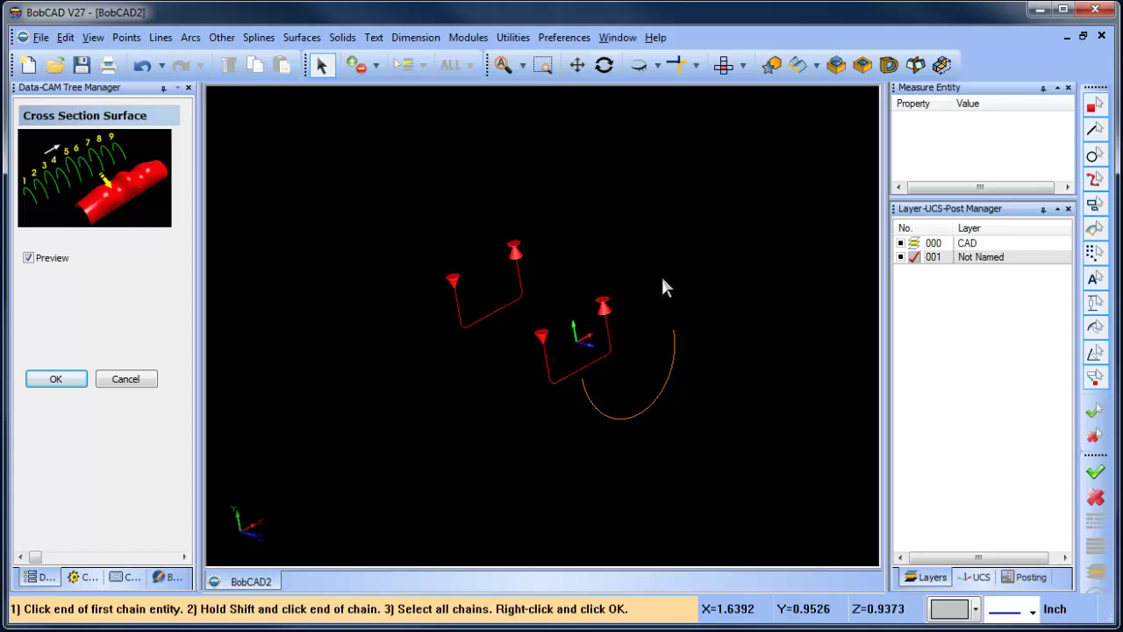
{"action": "right_click", "coordinate": [669, 215]}
{"action": "left_click", "coordinate": [740, 229]}
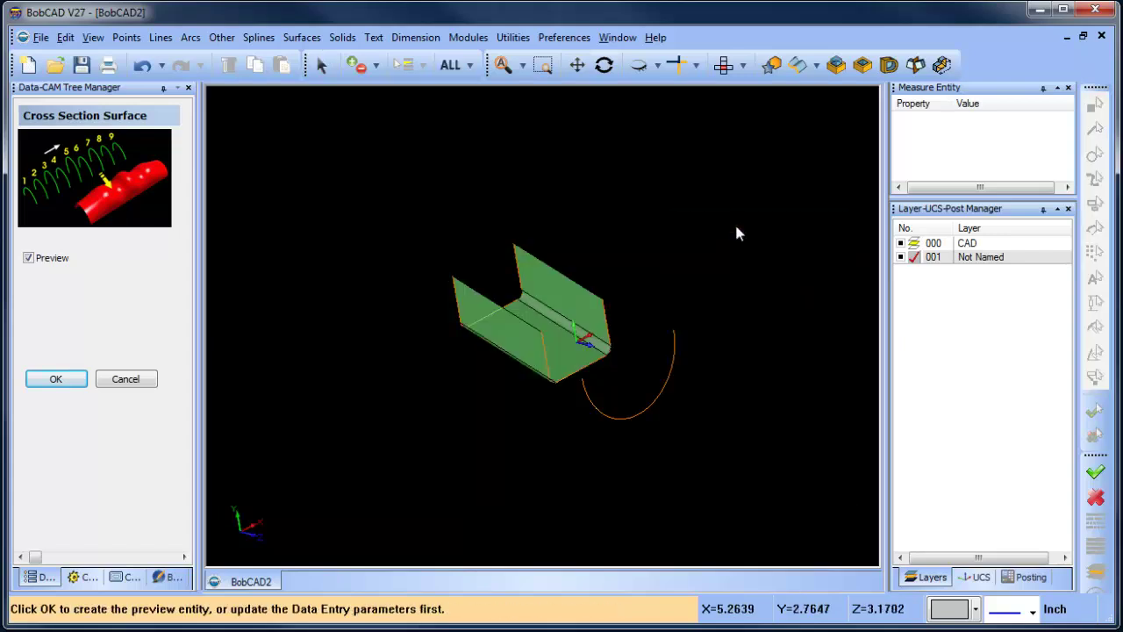
{"action": "middle_click_drag", "start_coordinate": [646, 268], "coordinate": [677, 271]}
{"action": "left_click", "coordinate": [52, 382]}
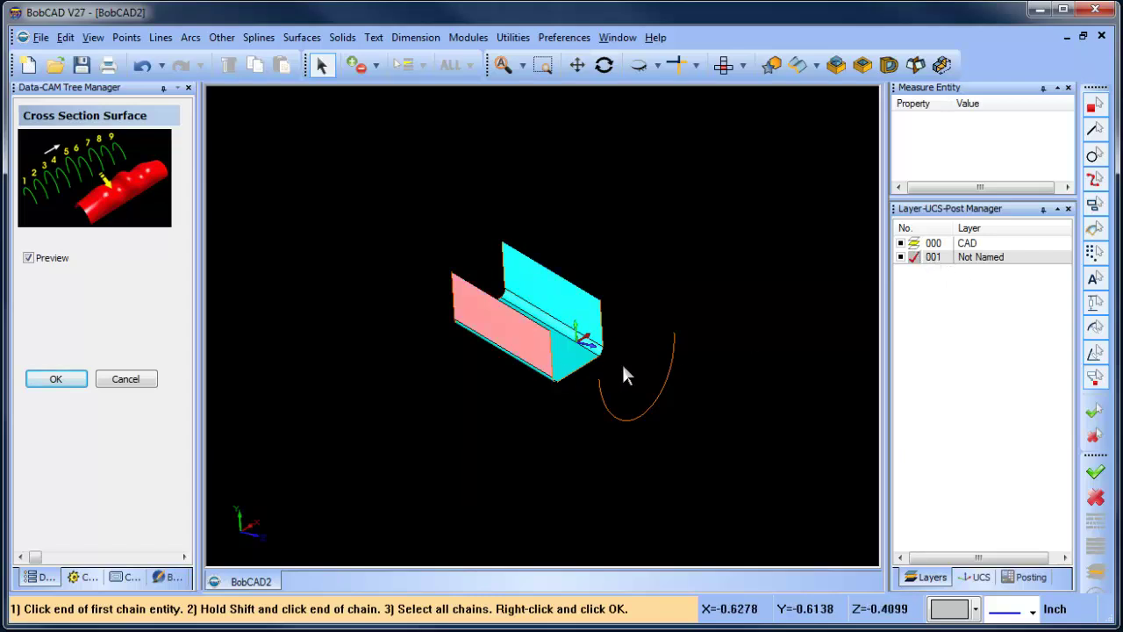
Step: Hide layer 001 and make it the active layer
{"action": "left_click", "coordinate": [916, 243]}
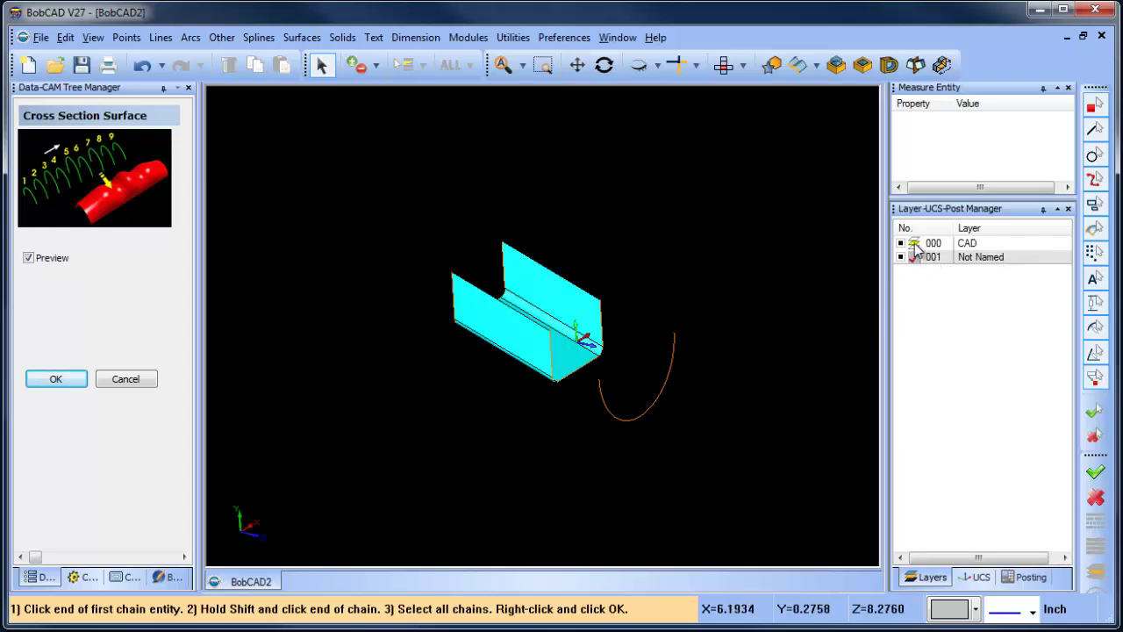
{"action": "left_click", "coordinate": [901, 258]}
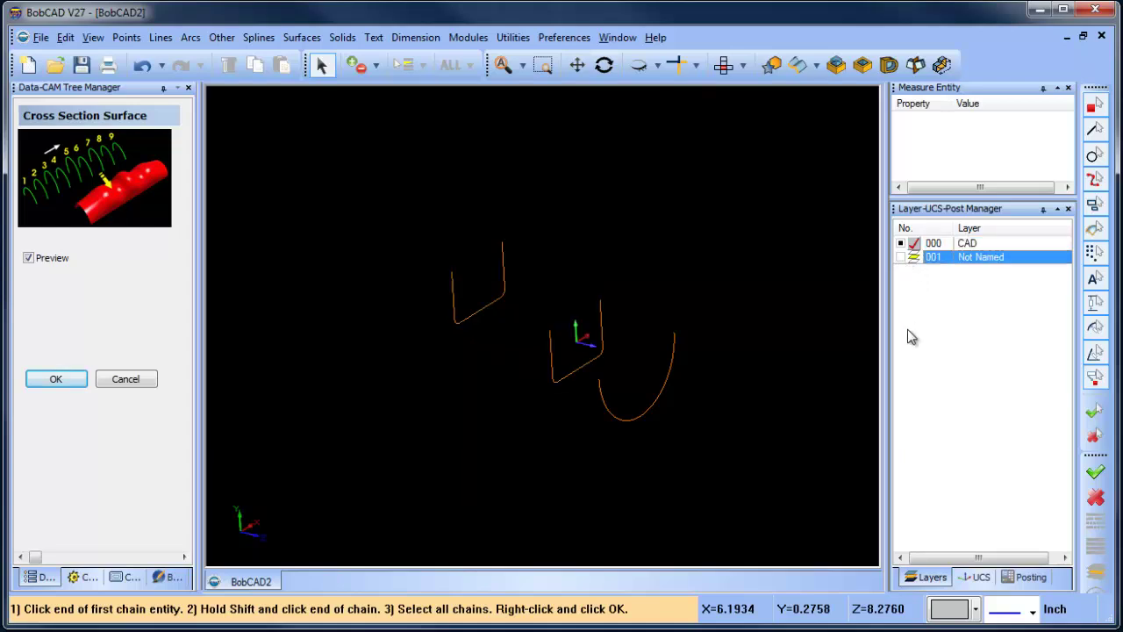
{"action": "left_click", "coordinate": [915, 259]}
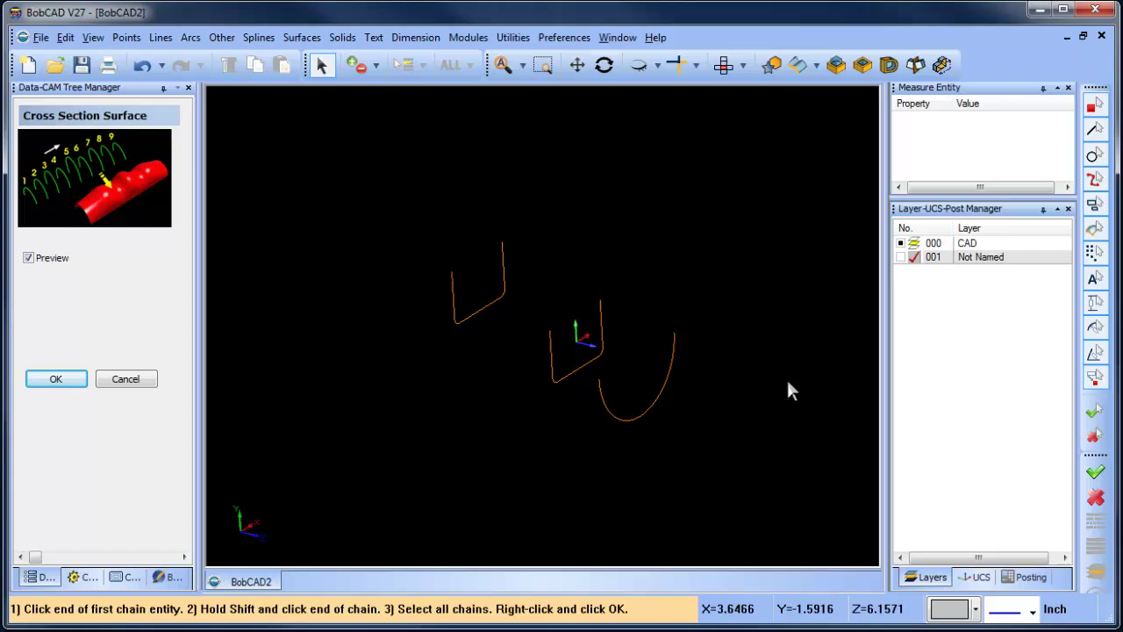
Step: Preview a cross-section surface blending the middle U profile into the arc
{"action": "left_click", "coordinate": [601, 304]}
{"action": "left_click", "coordinate": [675, 338]}
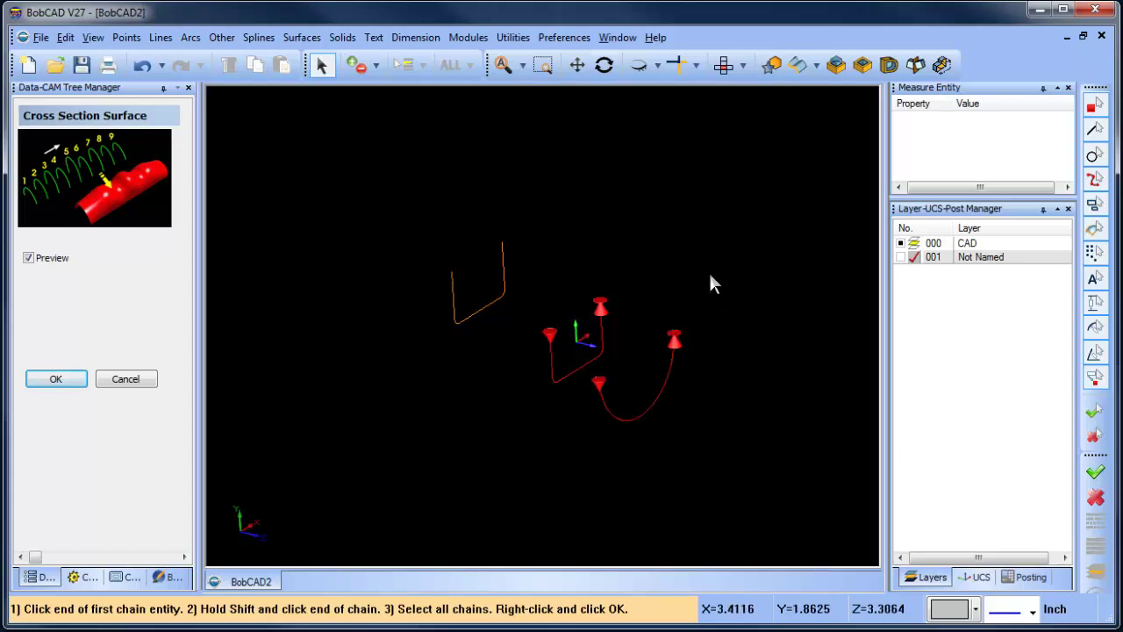
{"action": "right_click", "coordinate": [709, 271]}
{"action": "left_click", "coordinate": [760, 285]}
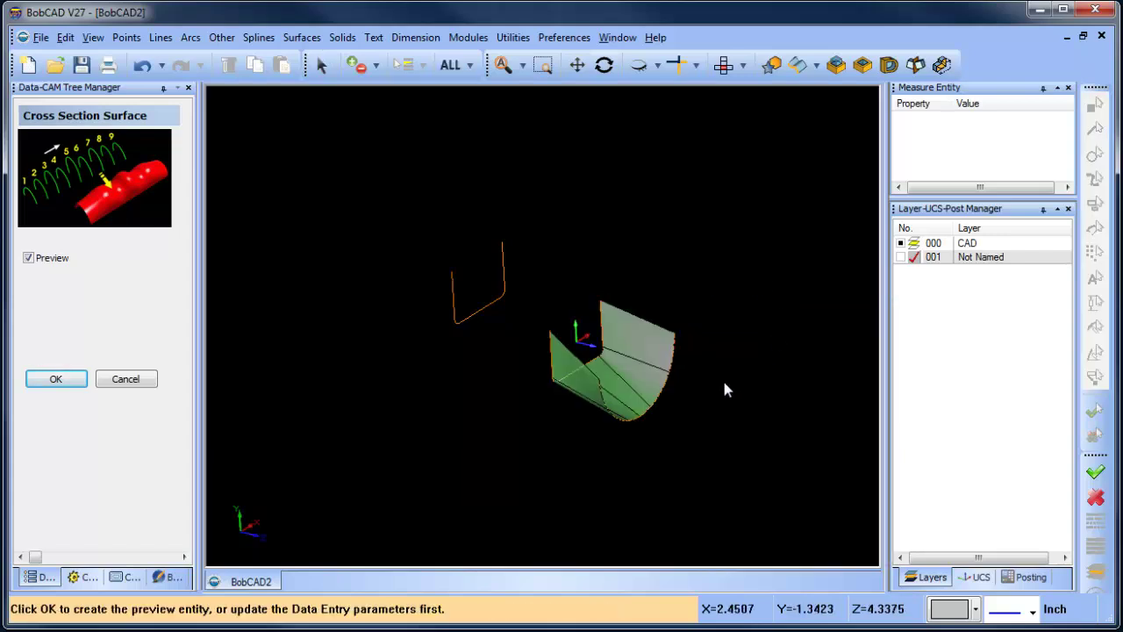
{"action": "middle_click_drag", "start_coordinate": [725, 388], "coordinate": [699, 429]}
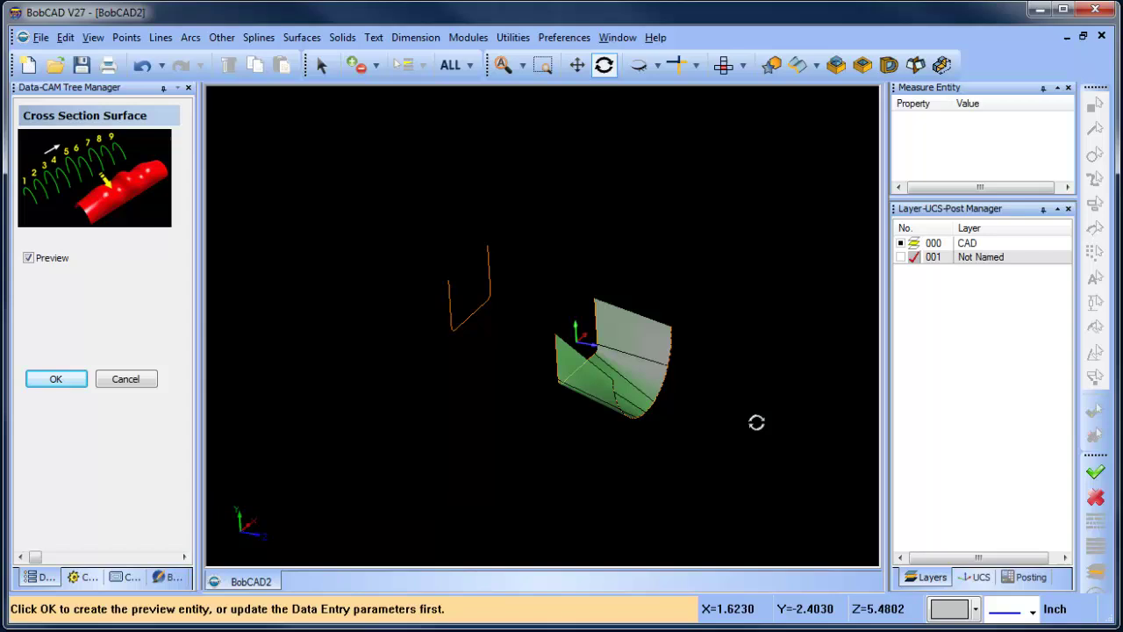
{"action": "key", "text": "Escape"}
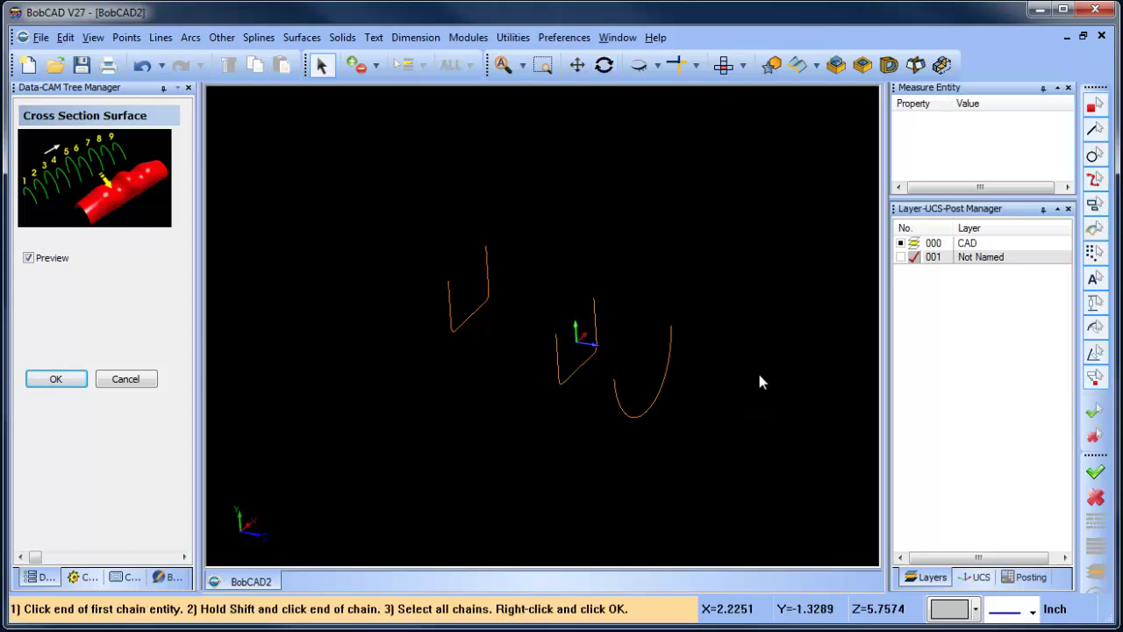
Step: Start extruding the arc curve along the Z-axis
{"action": "left_click", "coordinate": [799, 67]}
{"action": "left_click", "coordinate": [670, 346]}
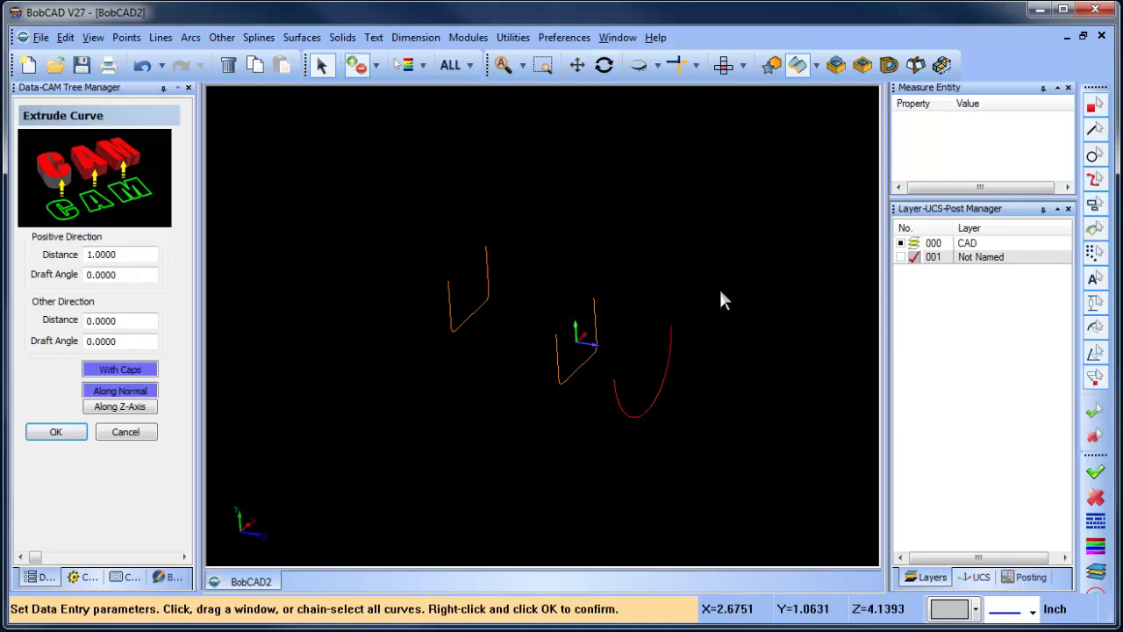
{"action": "right_click", "coordinate": [720, 291]}
{"action": "left_click", "coordinate": [756, 300]}
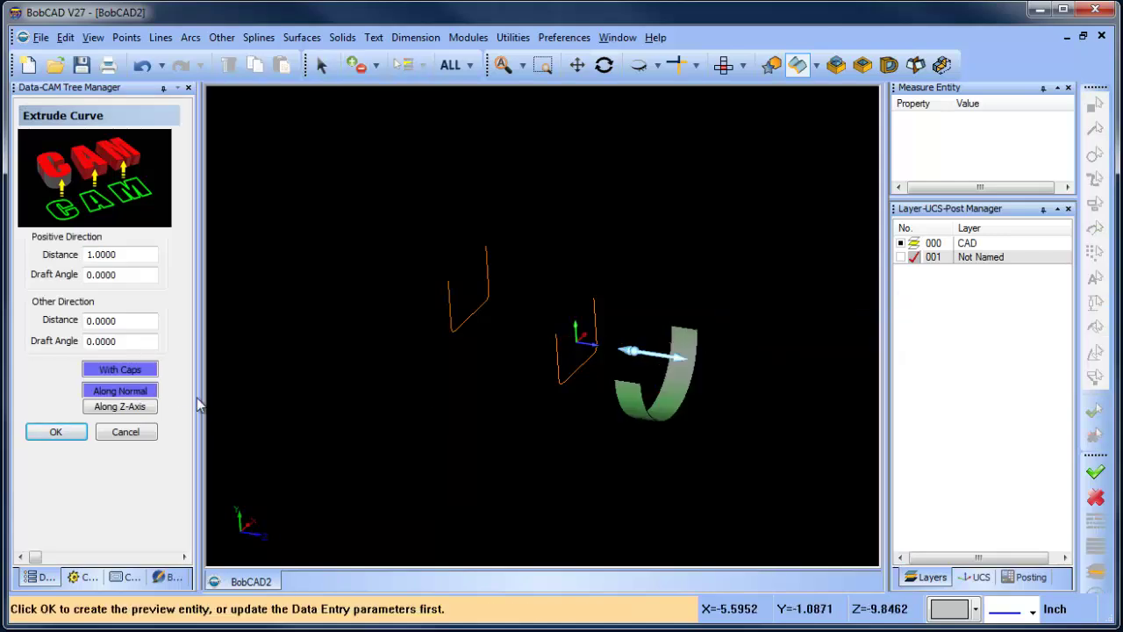
{"action": "left_click", "coordinate": [136, 411]}
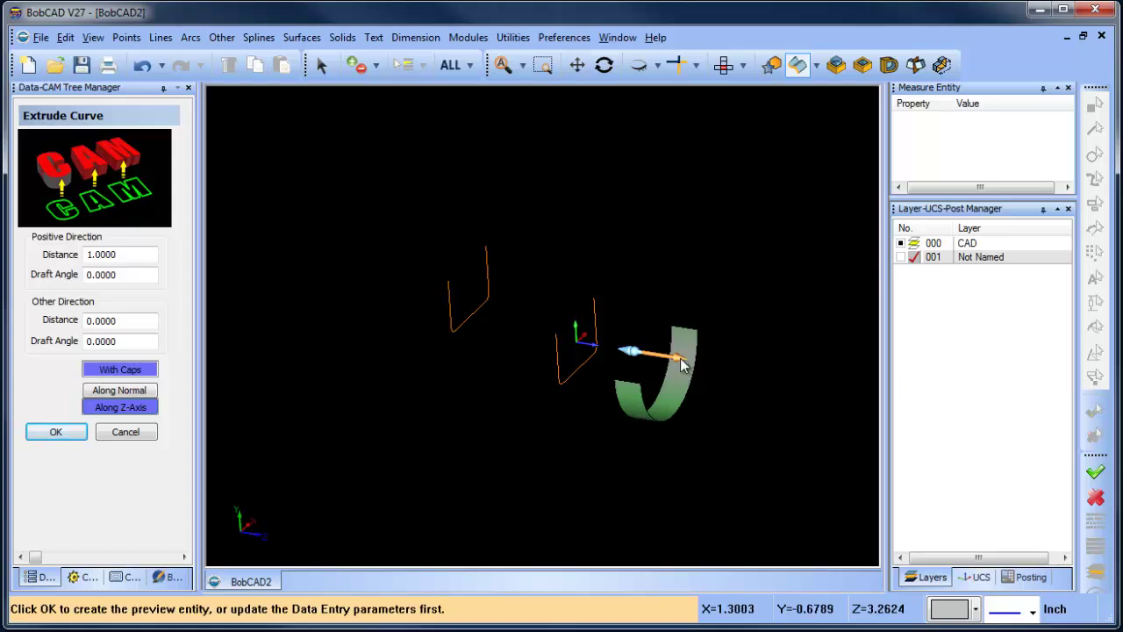
{"action": "middle_click_drag", "start_coordinate": [638, 446], "coordinate": [650, 426]}
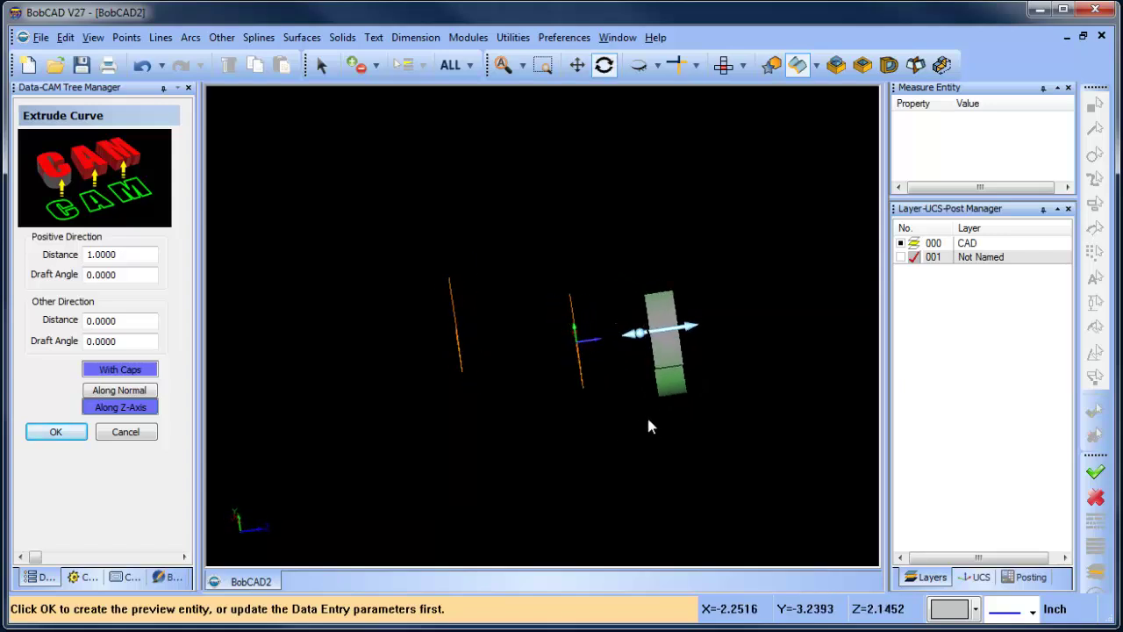
Step: Set the arc extrusion's positive distance to 2.5 and accept it
{"action": "double_click", "coordinate": [105, 254]}
{"action": "type", "text": "0"}
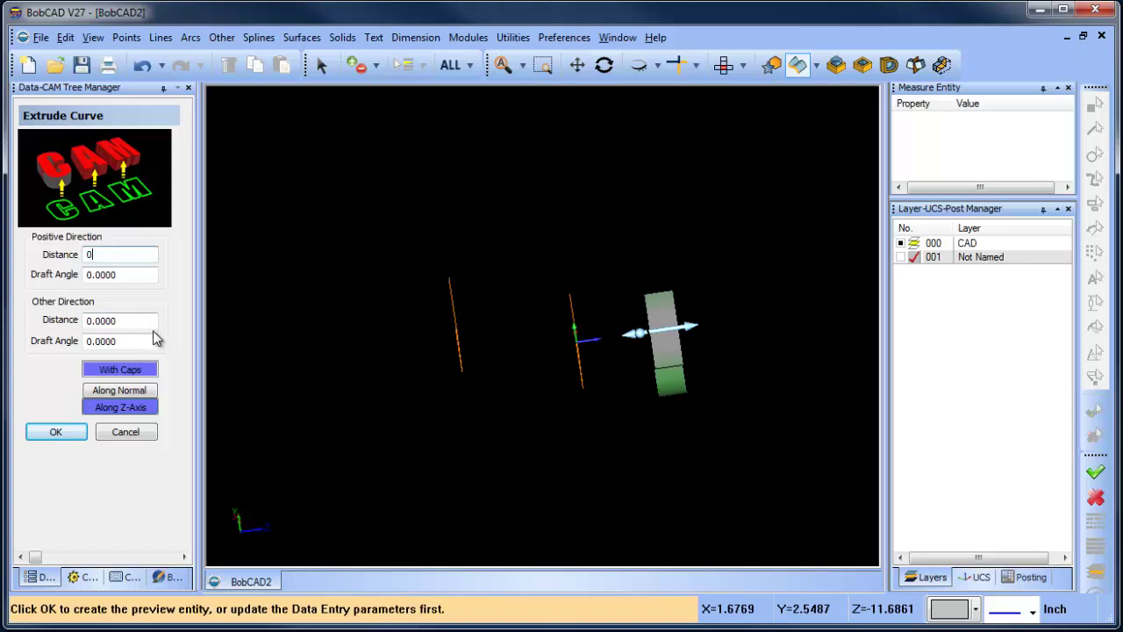
{"action": "double_click", "coordinate": [142, 321]}
{"action": "type", "text": "1"}
{"action": "double_click", "coordinate": [92, 320]}
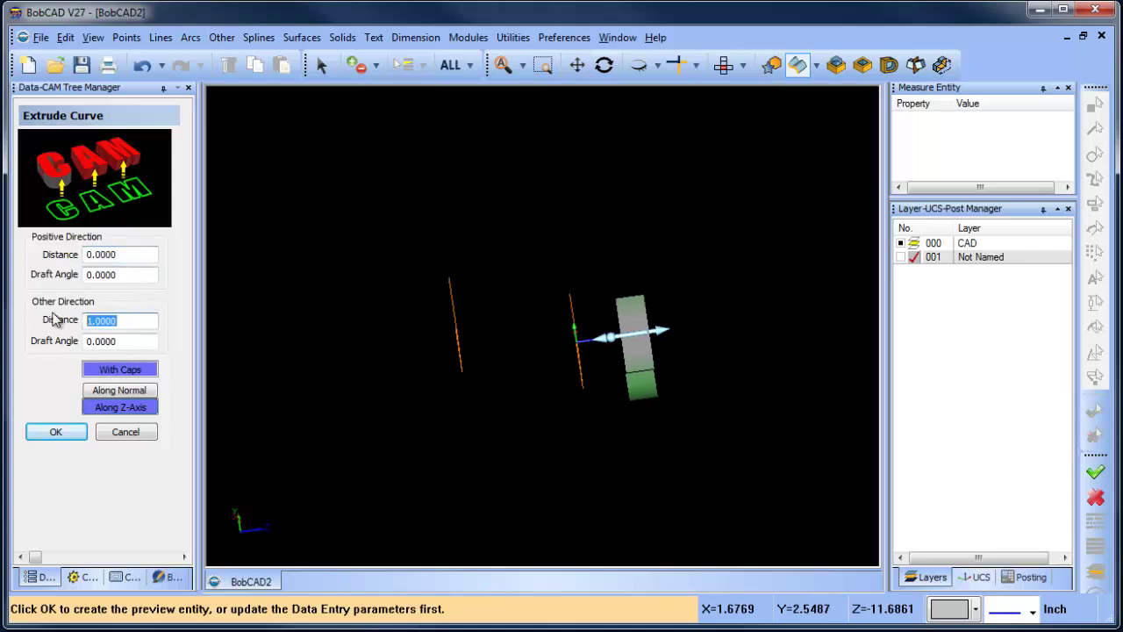
{"action": "type", "text": "0"}
{"action": "double_click", "coordinate": [140, 254]}
{"action": "type", "text": "1"}
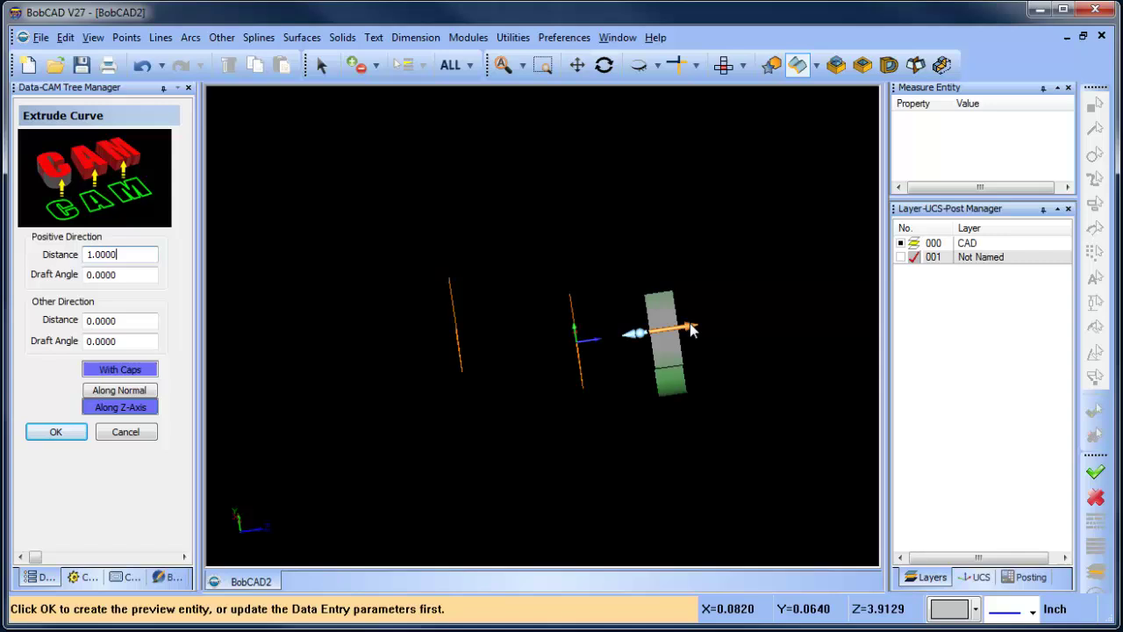
{"action": "left_click_drag", "start_coordinate": [690, 330], "coordinate": [771, 314]}
{"action": "double_click", "coordinate": [132, 255]}
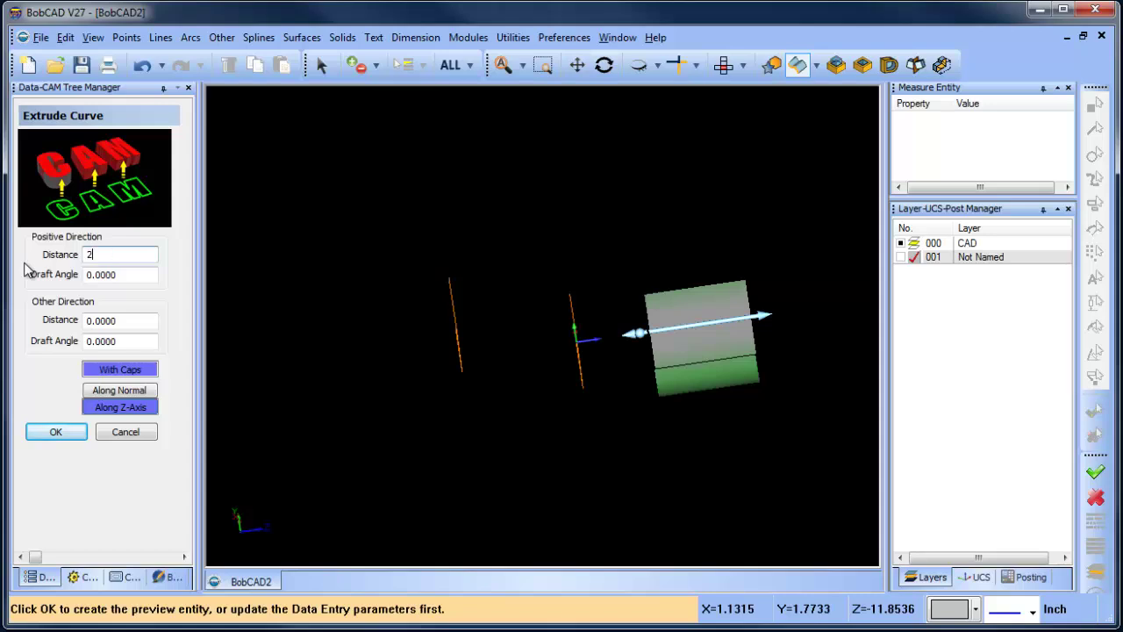
{"action": "key", "text": "Return"}
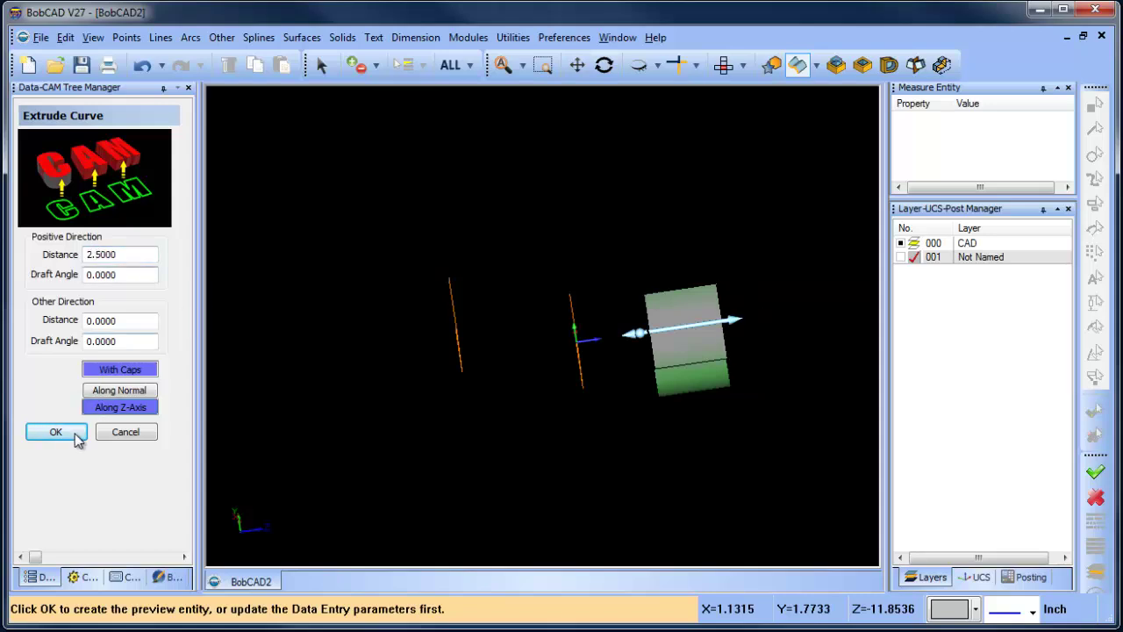
{"action": "left_click", "coordinate": [70, 433]}
Step: Chain-select the left U-shaped profile for extrusion
{"action": "middle_click_drag", "start_coordinate": [526, 454], "coordinate": [460, 396]}
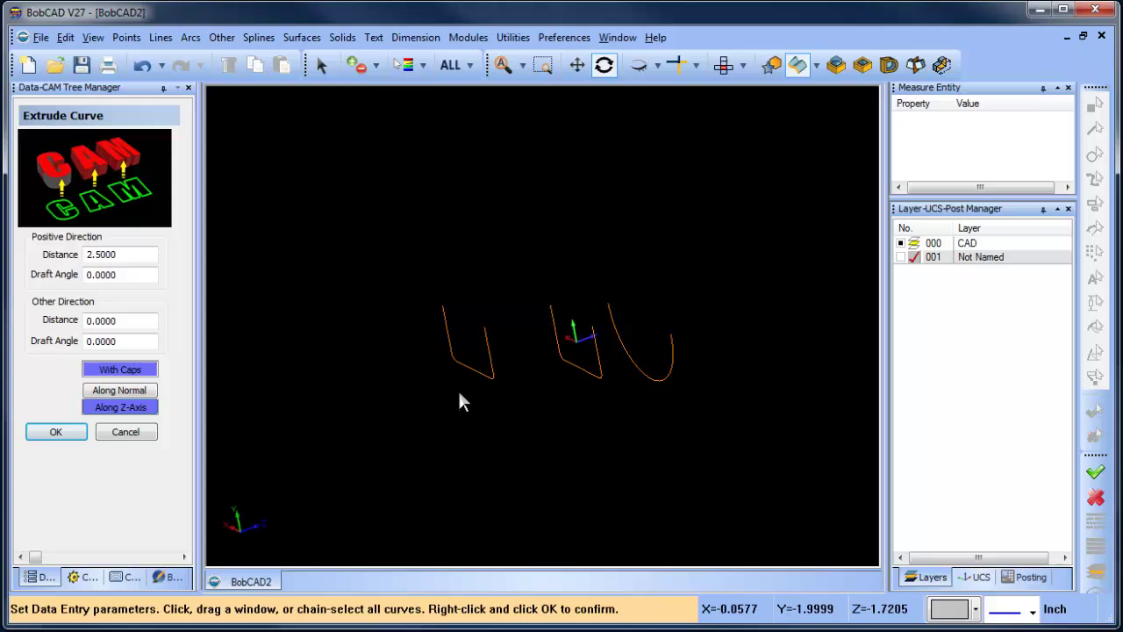
{"action": "left_click", "coordinate": [444, 318]}
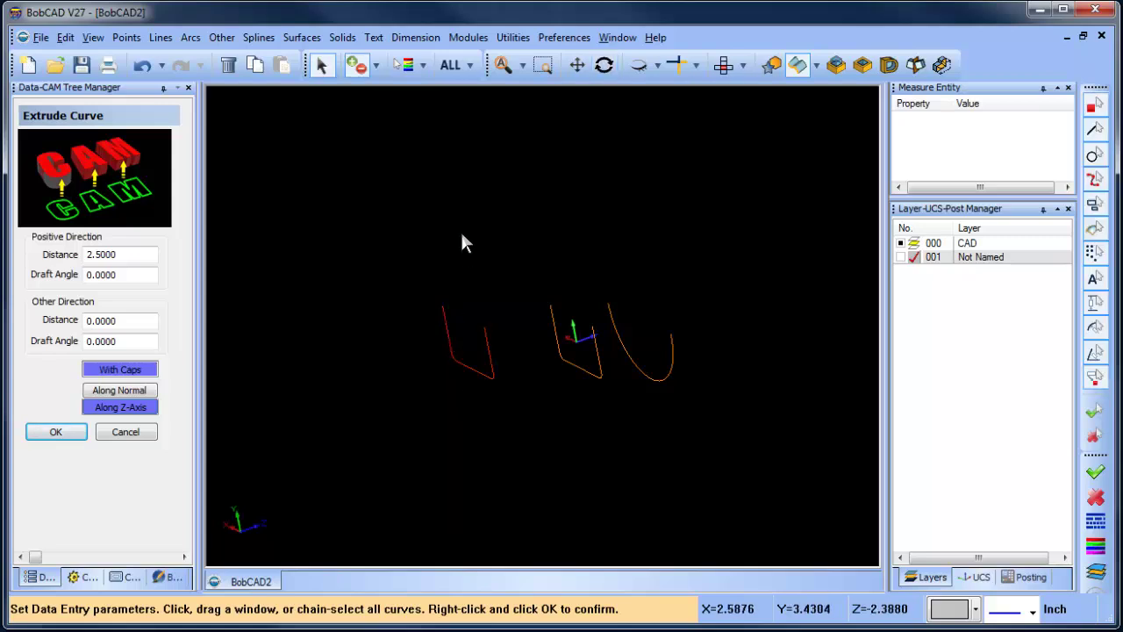
{"action": "right_click", "coordinate": [463, 225]}
{"action": "left_click", "coordinate": [489, 232]}
Step: Extrude it 0 positive and 2.5 the other way, then show layer 001
{"action": "double_click", "coordinate": [112, 260]}
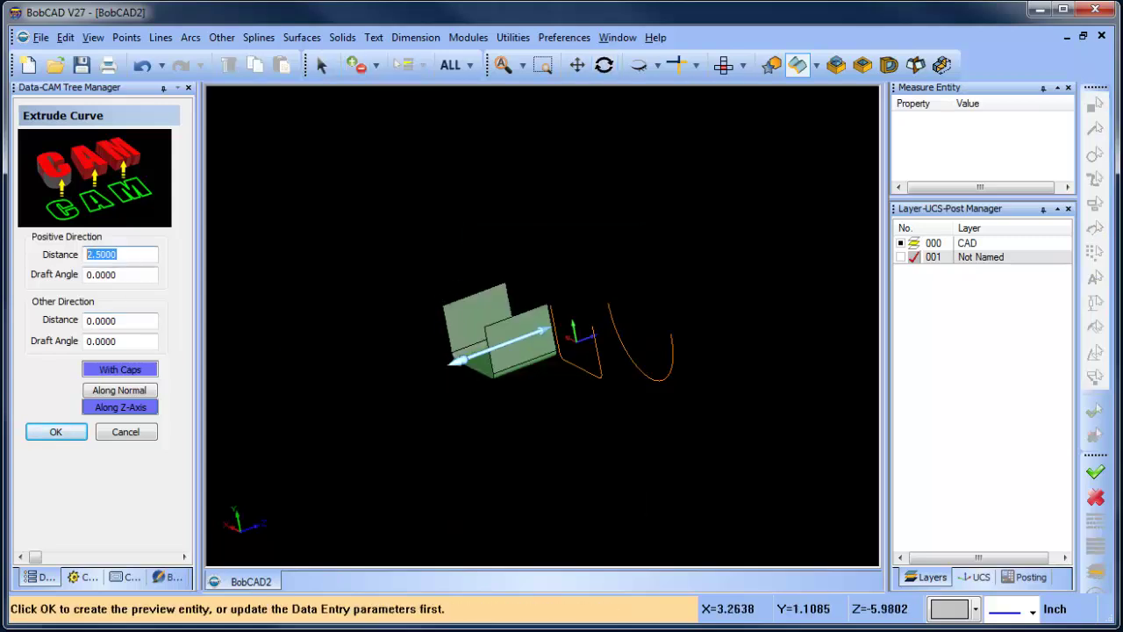
{"action": "type", "text": "0"}
{"action": "double_click", "coordinate": [136, 322]}
{"action": "type", "text": "1"}
{"action": "key", "text": "Return"}
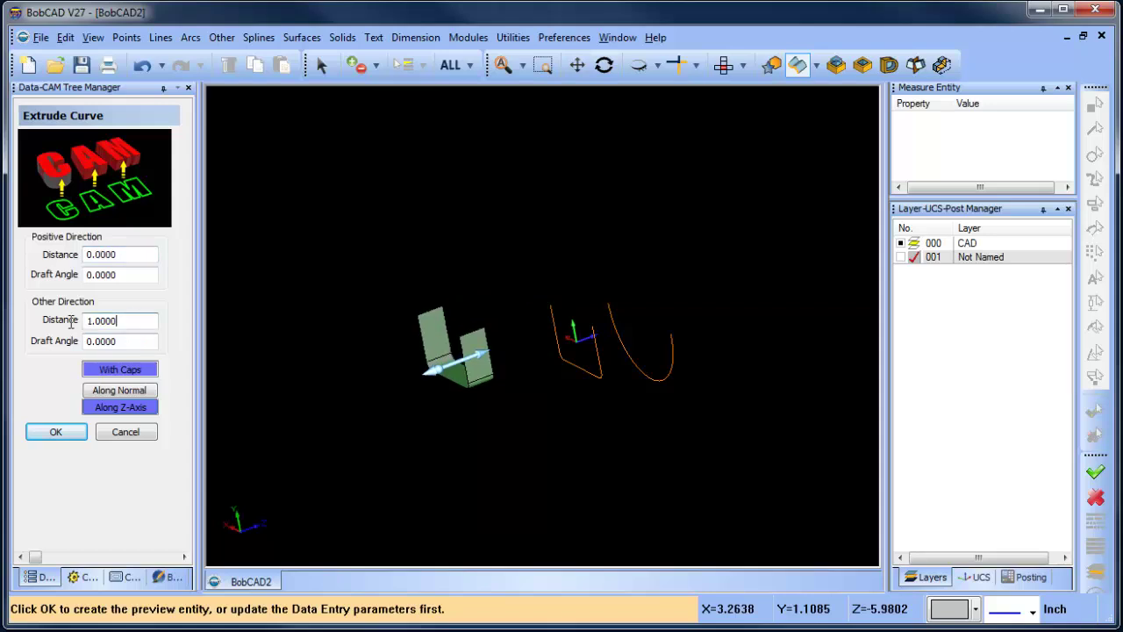
{"action": "key", "text": "Return"}
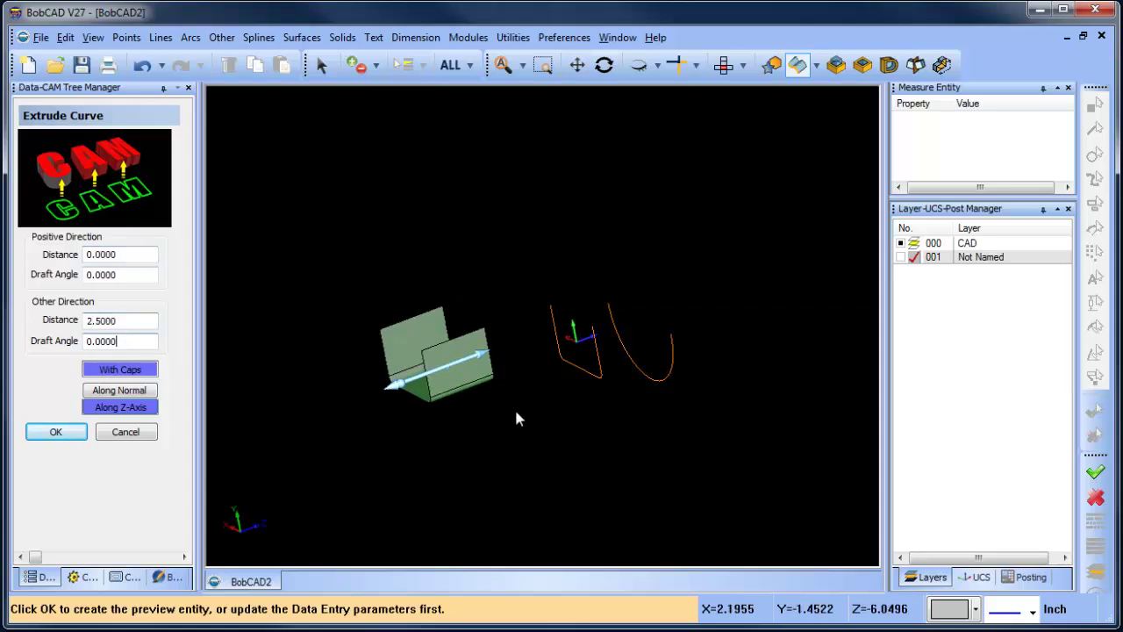
{"action": "middle_click_drag", "start_coordinate": [514, 407], "coordinate": [552, 444]}
{"action": "left_click", "coordinate": [53, 432]}
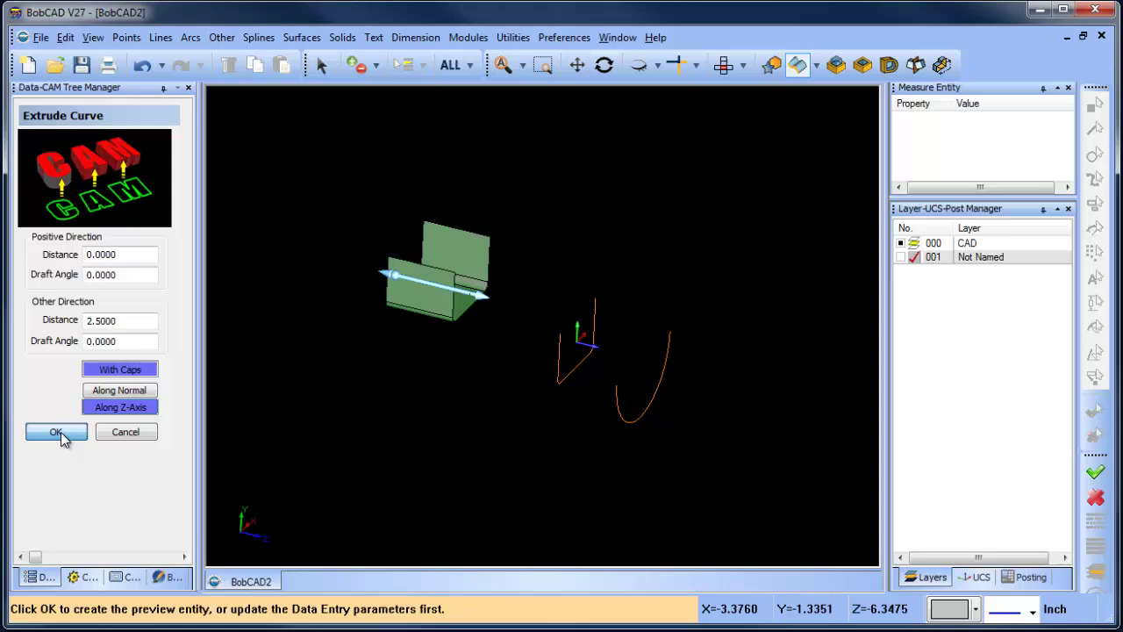
{"action": "left_click", "coordinate": [125, 431]}
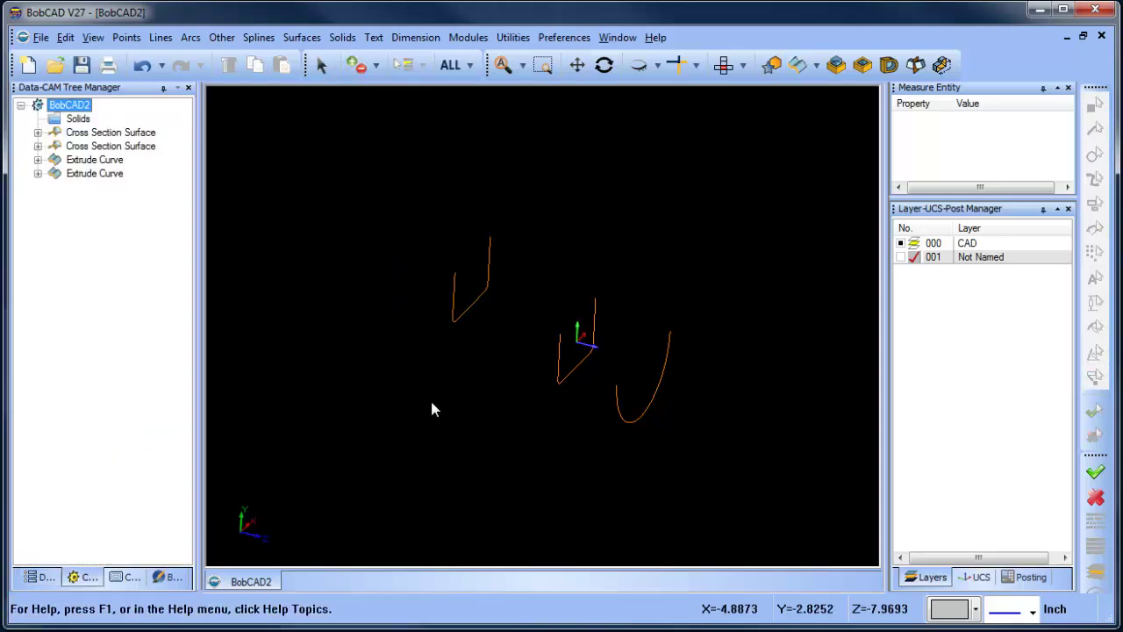
{"action": "left_click", "coordinate": [914, 257]}
{"action": "middle_click_drag", "start_coordinate": [782, 335], "coordinate": [733, 351]}
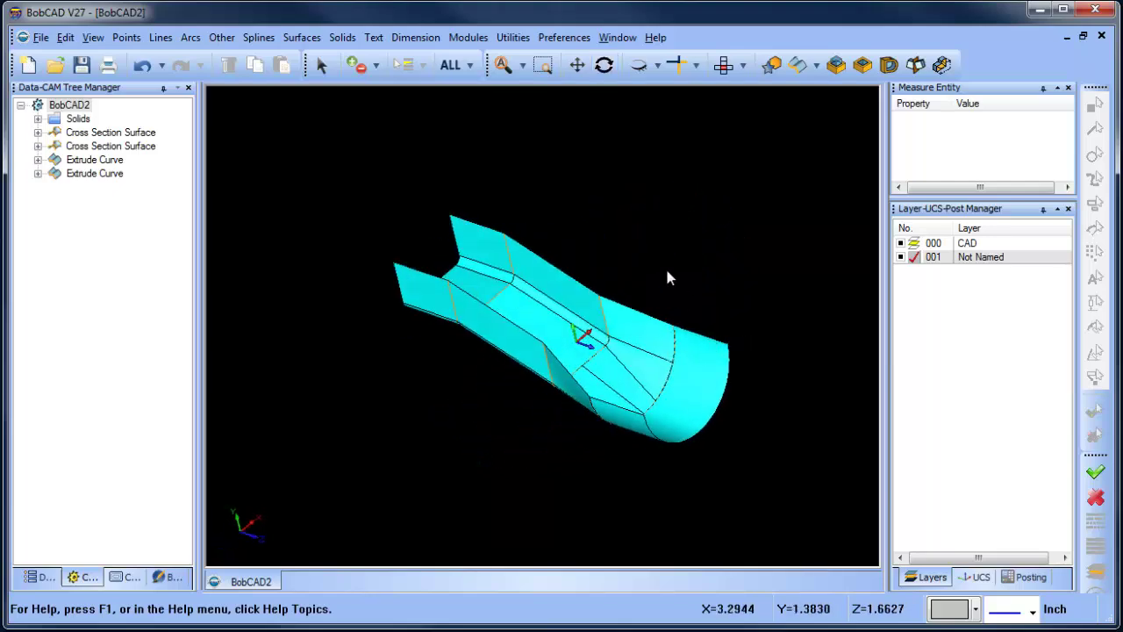
Step: Hide layer 000's wireframe curves and orbit the channel to a side view
{"action": "middle_click_drag", "start_coordinate": [667, 278], "coordinate": [541, 392]}
{"action": "middle_click_drag", "start_coordinate": [599, 418], "coordinate": [536, 462]}
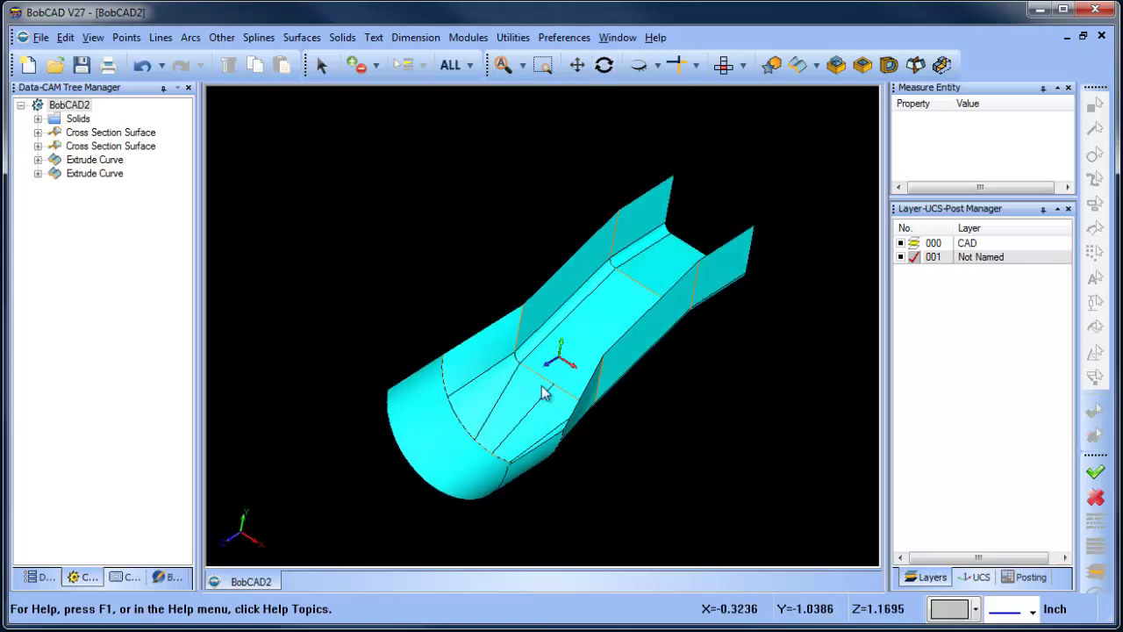
{"action": "scroll", "coordinate": [543, 393], "scroll_direction": "down", "scroll_amount": 3}
{"action": "left_click", "coordinate": [905, 246]}
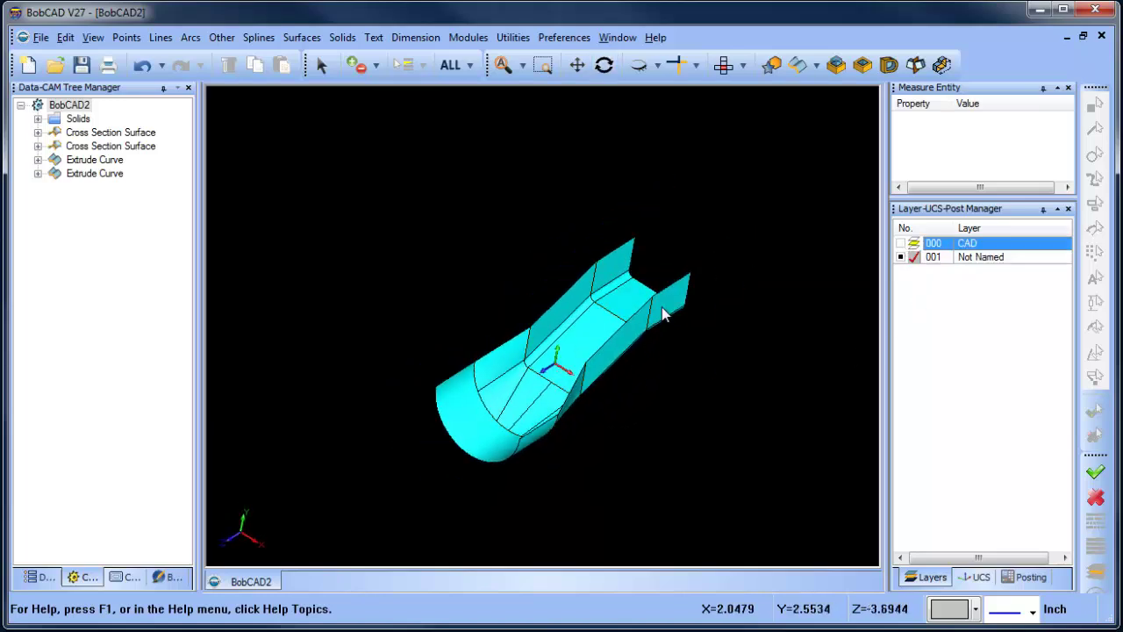
{"action": "right_click", "coordinate": [735, 364]}
{"action": "left_click", "coordinate": [737, 379]}
{"action": "left_click", "coordinate": [612, 70]}
{"action": "left_click_drag", "start_coordinate": [617, 220], "coordinate": [597, 388]}
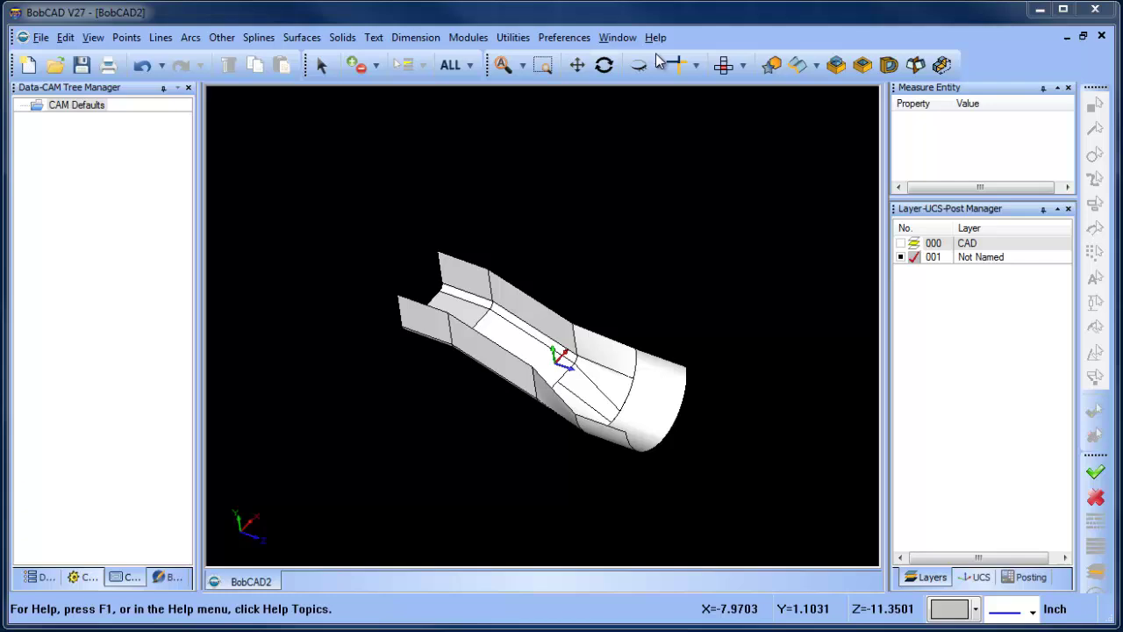
Step: Create a new milling job with 4.5000 × 4.6250 × 11.5000 bounding-box stock sized automatically around the part
{"action": "left_click", "coordinate": [604, 65]}
{"action": "left_click_drag", "start_coordinate": [605, 276], "coordinate": [546, 468]}
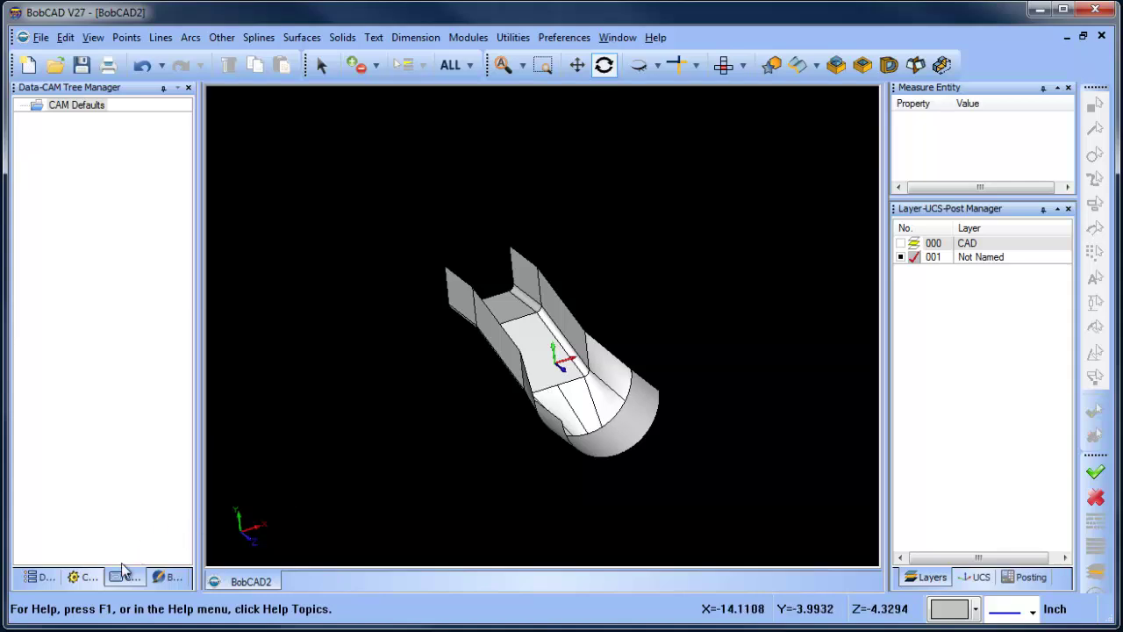
{"action": "right_click", "coordinate": [95, 113]}
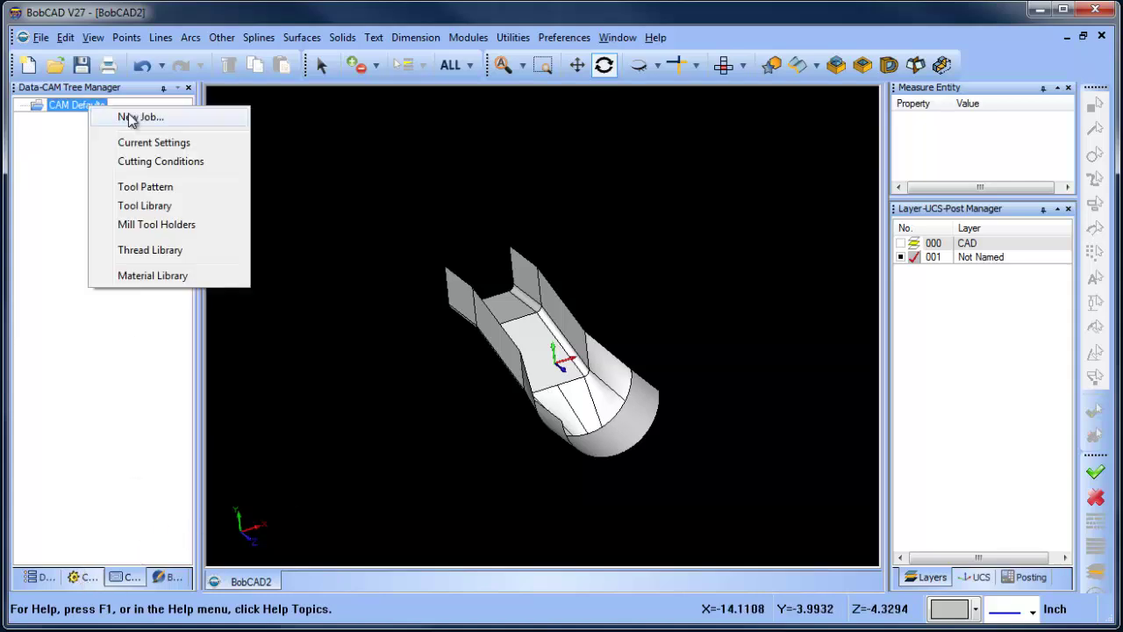
{"action": "left_click", "coordinate": [158, 117]}
{"action": "left_click", "coordinate": [63, 359]}
{"action": "left_click", "coordinate": [125, 332]}
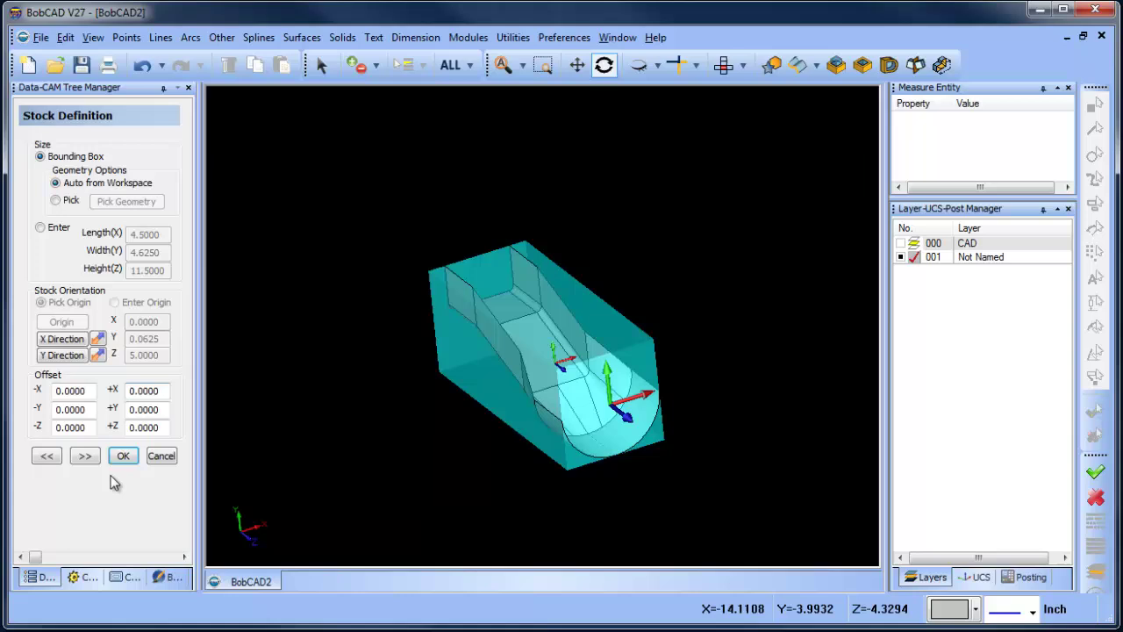
{"action": "left_click_drag", "start_coordinate": [427, 371], "coordinate": [476, 389]}
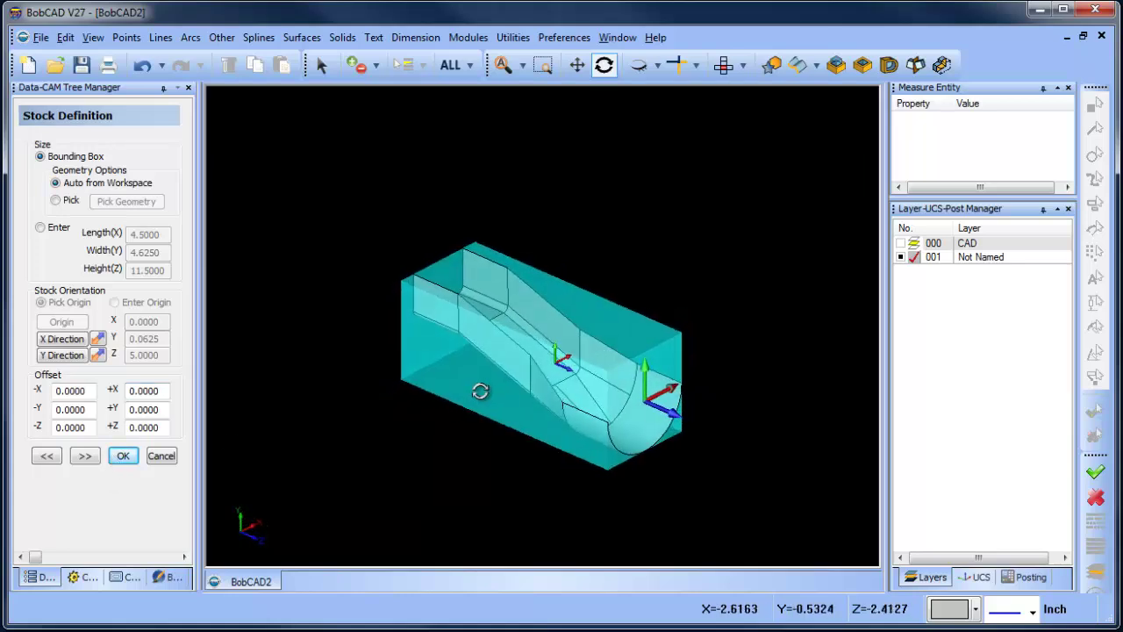
{"action": "left_click", "coordinate": [85, 456]}
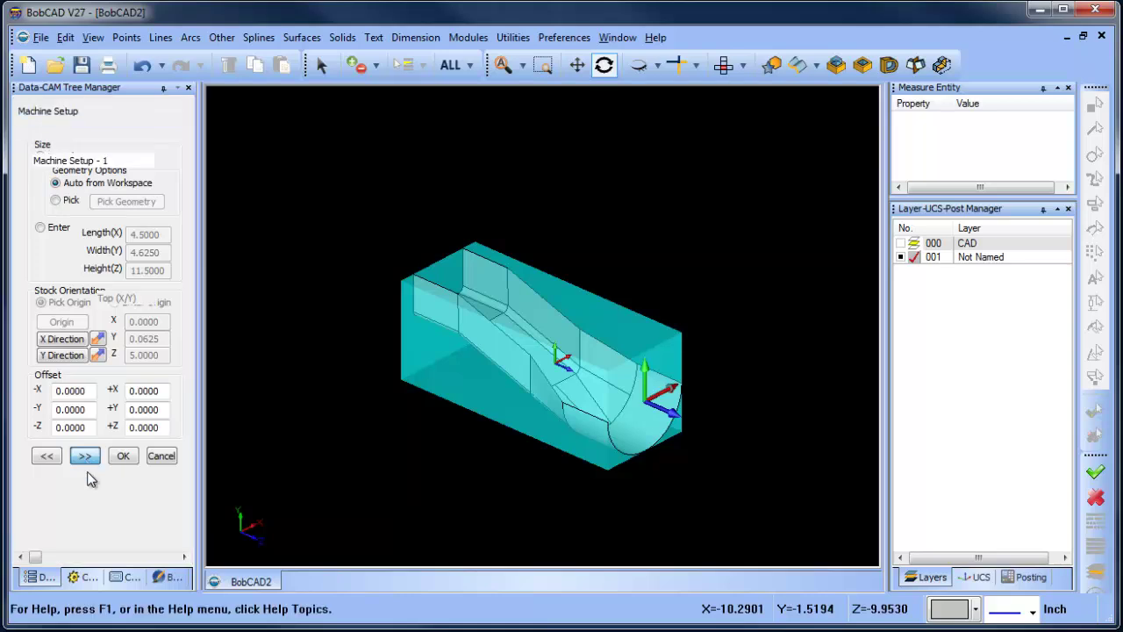
Step: Place the machine setup origin at the top corner of the stock
{"action": "left_click", "coordinate": [57, 214]}
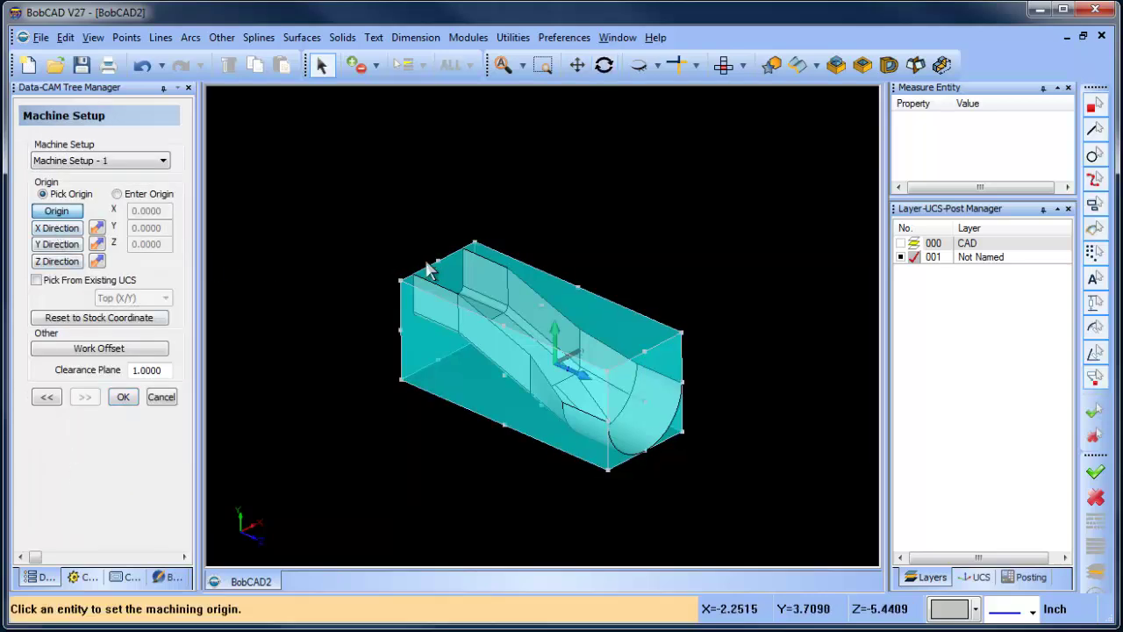
{"action": "left_click", "coordinate": [439, 262]}
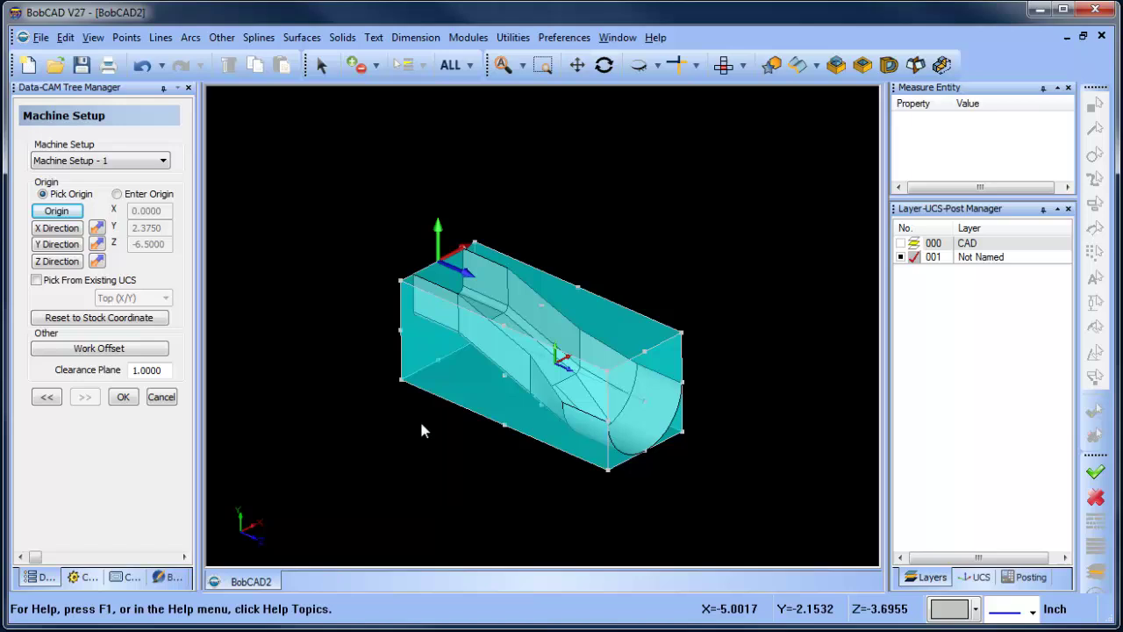
{"action": "middle_click_drag", "start_coordinate": [421, 430], "coordinate": [474, 433]}
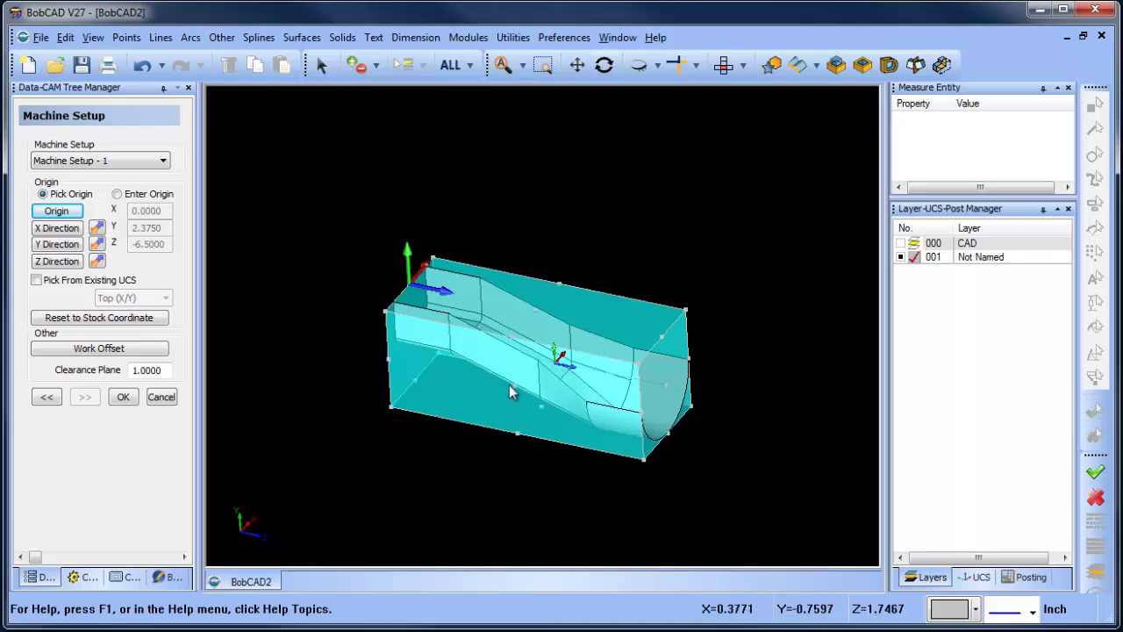
Step: Set the Z and X axis directions from model edges, reverse both, and confirm the setup
{"action": "left_click", "coordinate": [387, 334]}
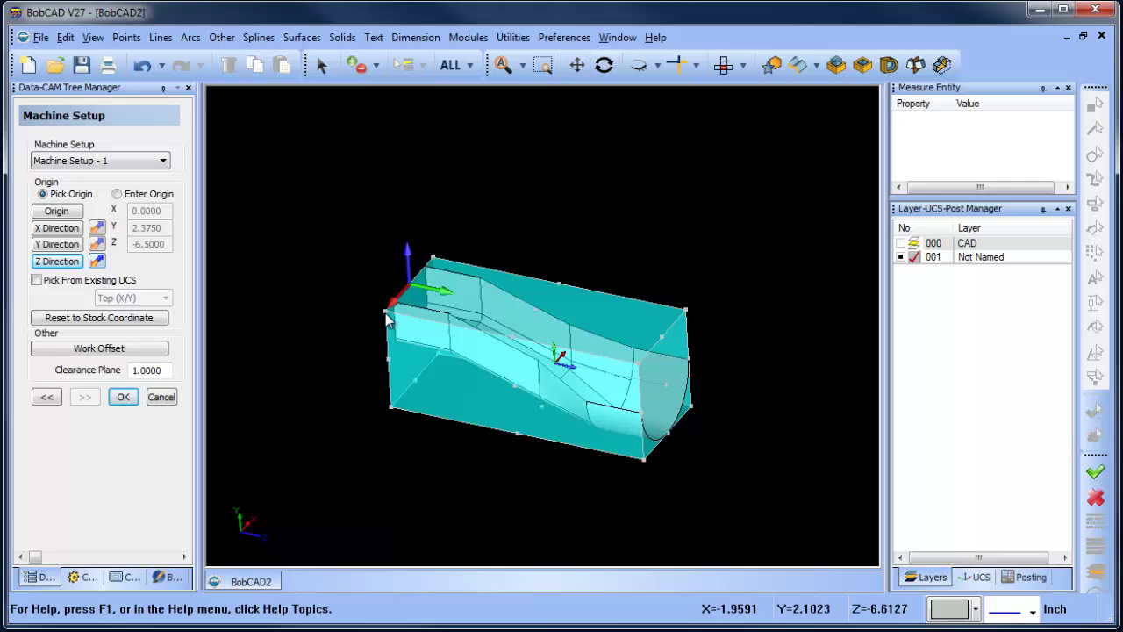
{"action": "left_click", "coordinate": [58, 230]}
{"action": "left_click", "coordinate": [439, 329]}
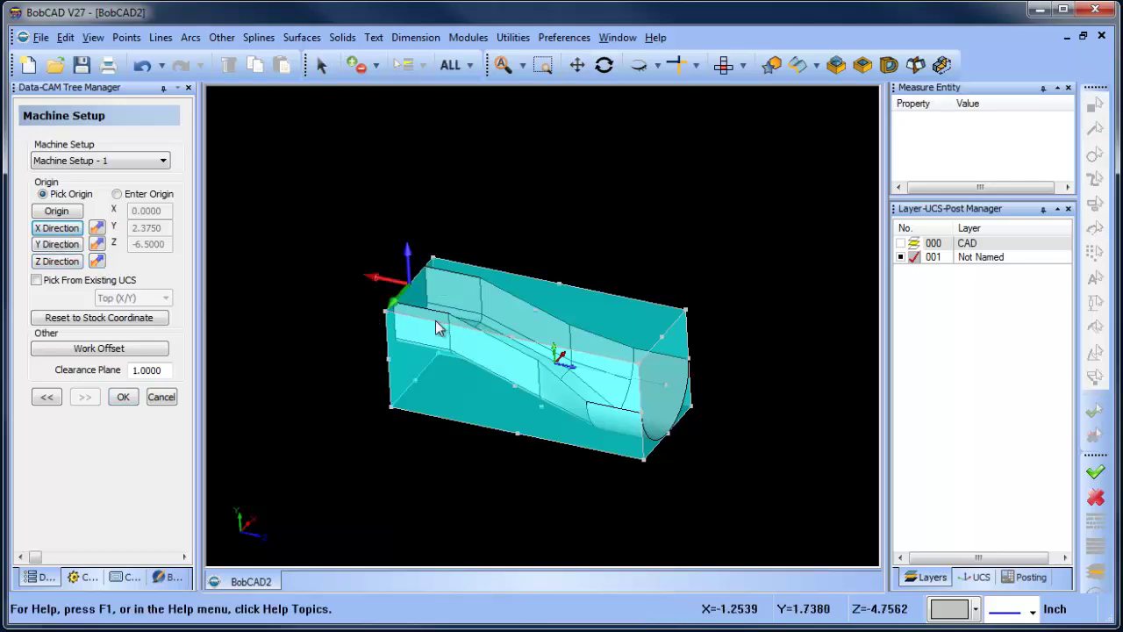
{"action": "left_click", "coordinate": [97, 260]}
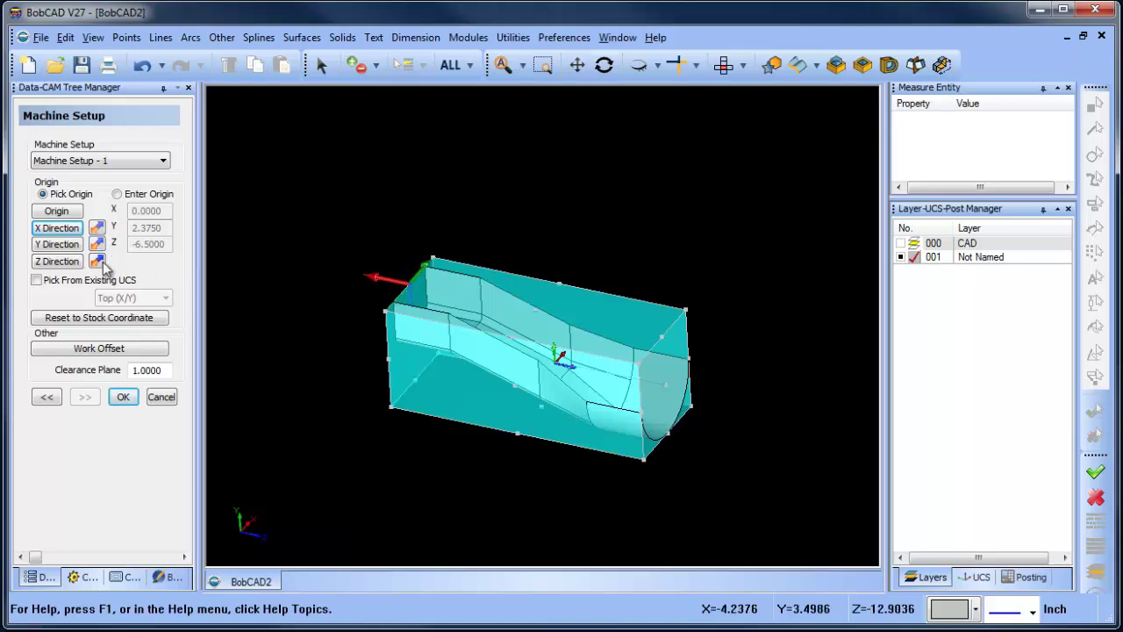
{"action": "left_click", "coordinate": [98, 261]}
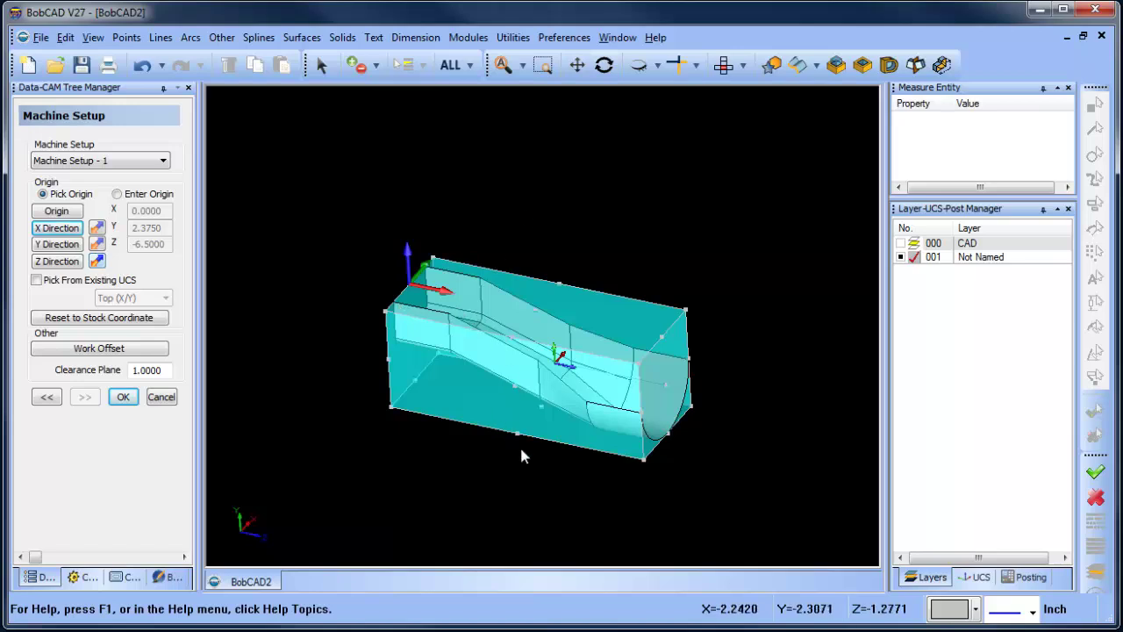
{"action": "middle_click_drag", "start_coordinate": [521, 448], "coordinate": [524, 476]}
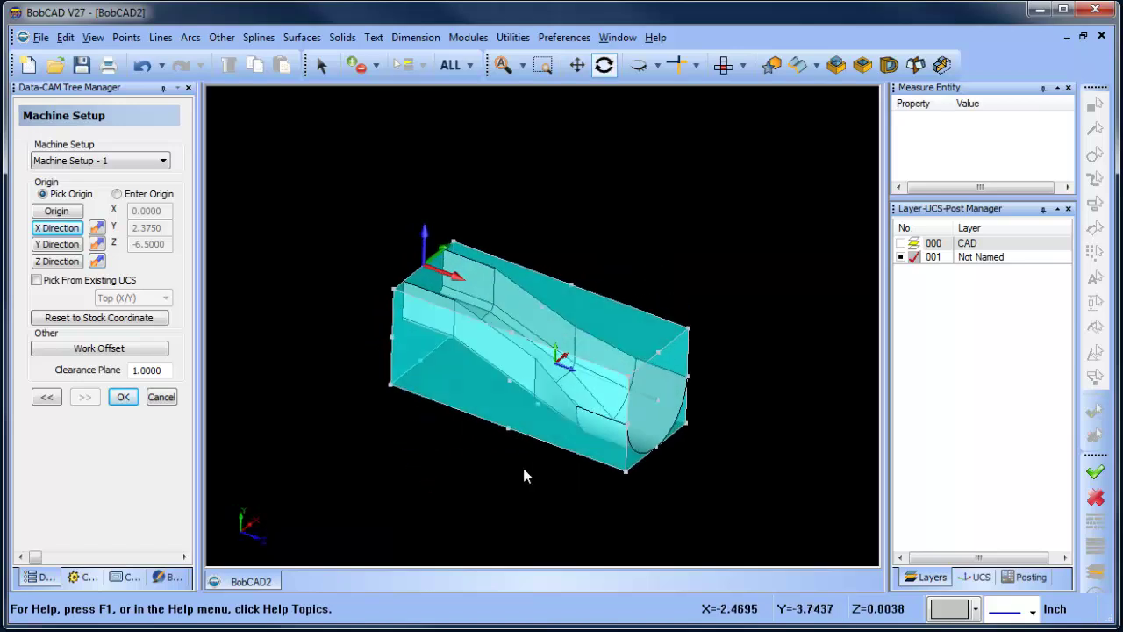
{"action": "left_click", "coordinate": [123, 397]}
{"action": "left_click", "coordinate": [91, 173]}
{"action": "right_click", "coordinate": [93, 174]}
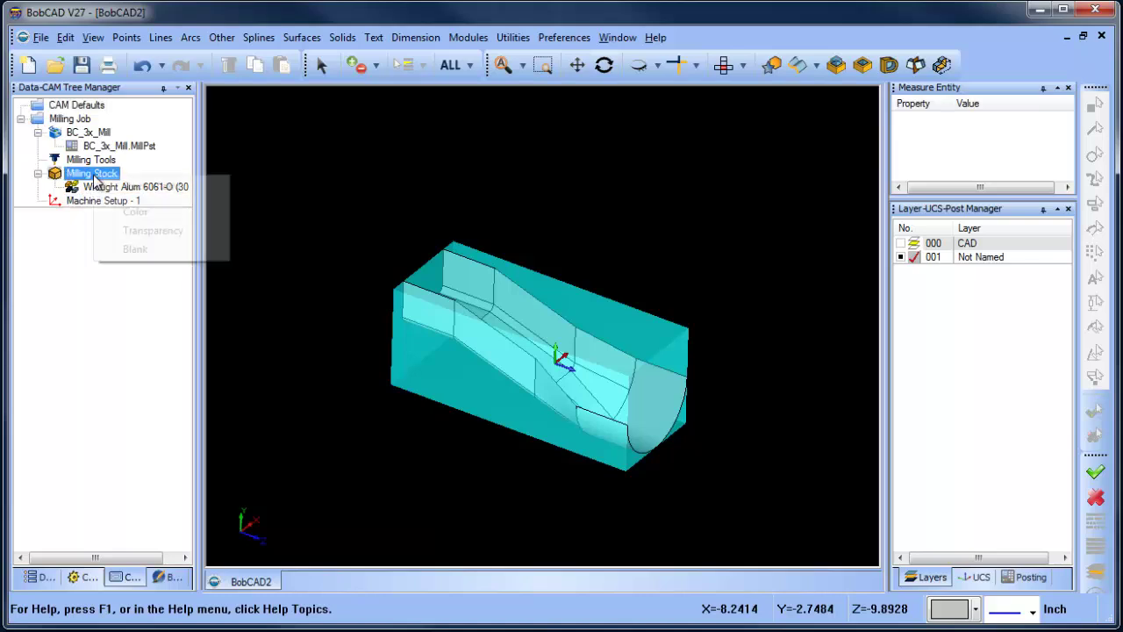
Step: Blank the stock and start a Mill 3 Axis feature with the channel part as geometry
{"action": "left_click", "coordinate": [169, 250]}
{"action": "middle_click_drag", "start_coordinate": [646, 431], "coordinate": [579, 352]}
{"action": "left_click", "coordinate": [103, 199]}
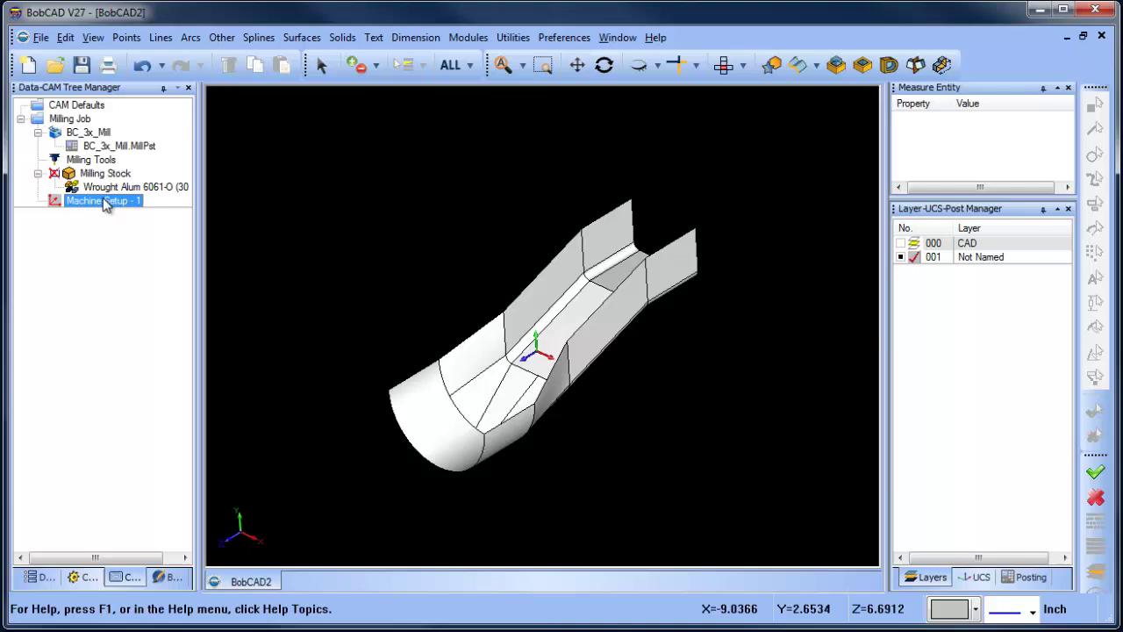
{"action": "right_click", "coordinate": [103, 198]}
{"action": "left_click", "coordinate": [217, 338]}
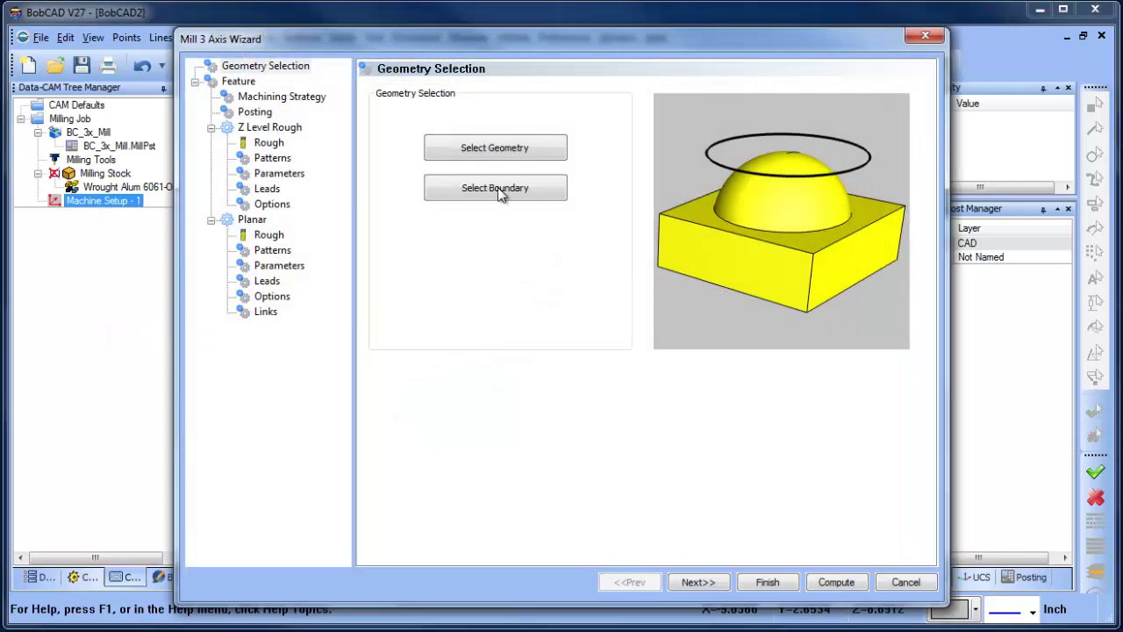
{"action": "left_click", "coordinate": [496, 150]}
{"action": "left_click", "coordinate": [501, 301]}
{"action": "right_click", "coordinate": [415, 135]}
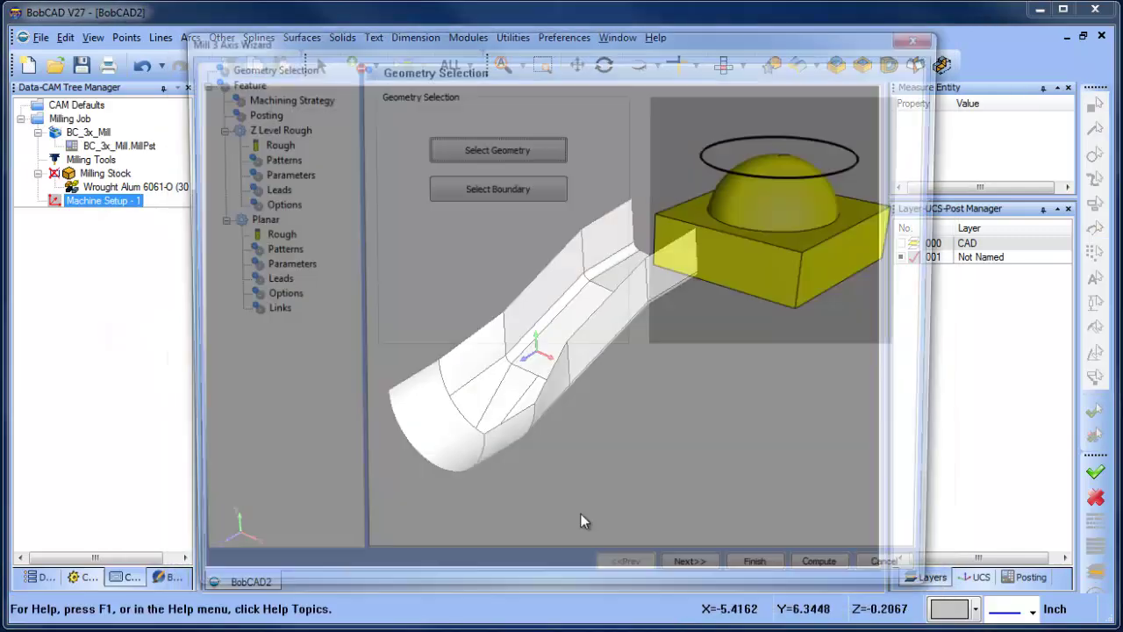
{"action": "left_click", "coordinate": [697, 582]}
Step: Replace Z Level Rough with Advanced Planar as the only operation
{"action": "left_click", "coordinate": [282, 99]}
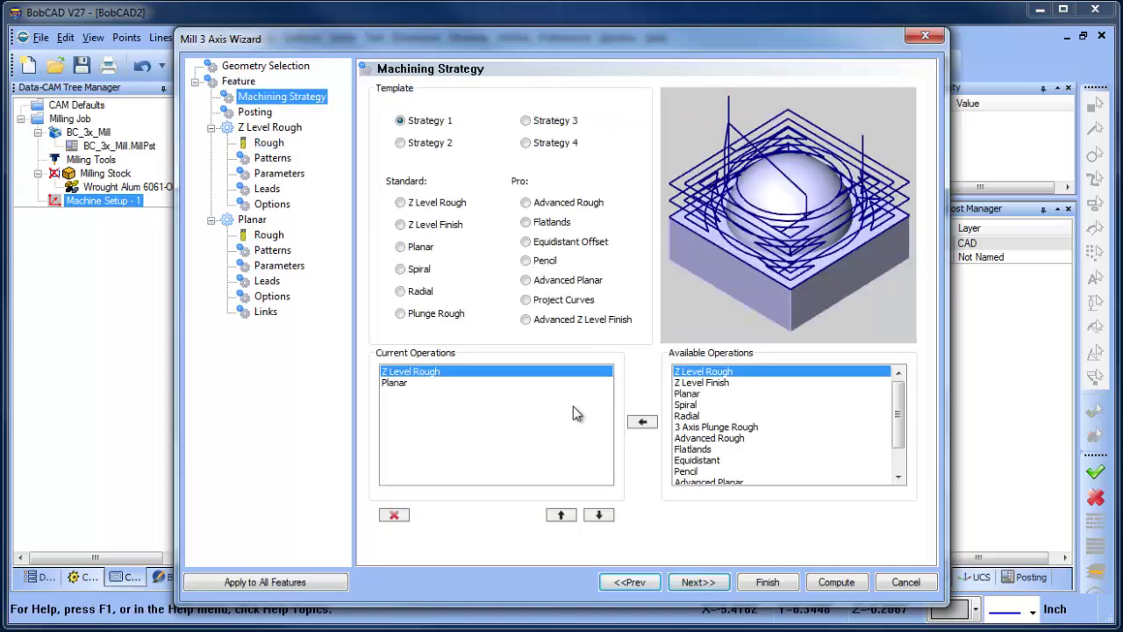
{"action": "left_click", "coordinate": [395, 517]}
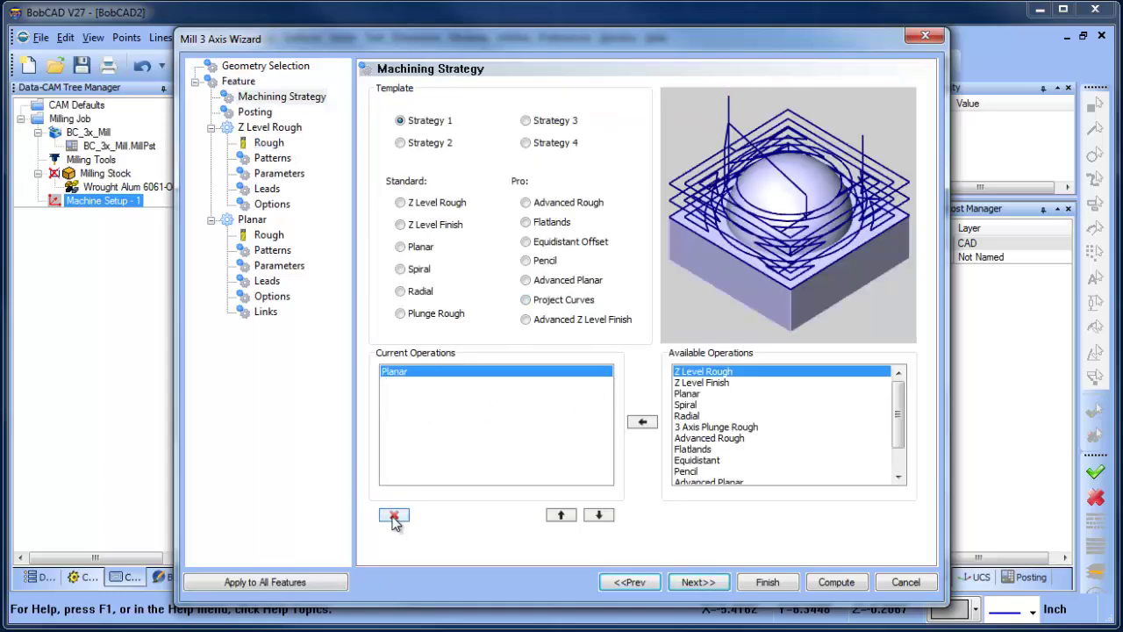
{"action": "left_click", "coordinate": [527, 280]}
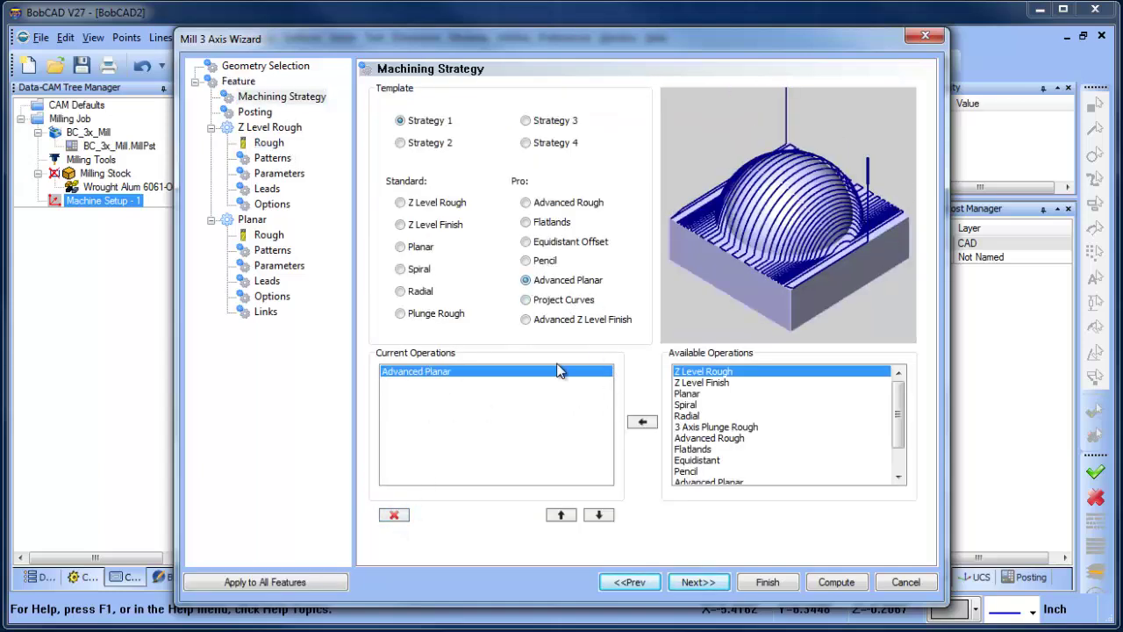
{"action": "left_click", "coordinate": [711, 583]}
Step: Set the Advanced Planar lace angle to 0 and compute the toolpath
{"action": "left_click", "coordinate": [268, 142]}
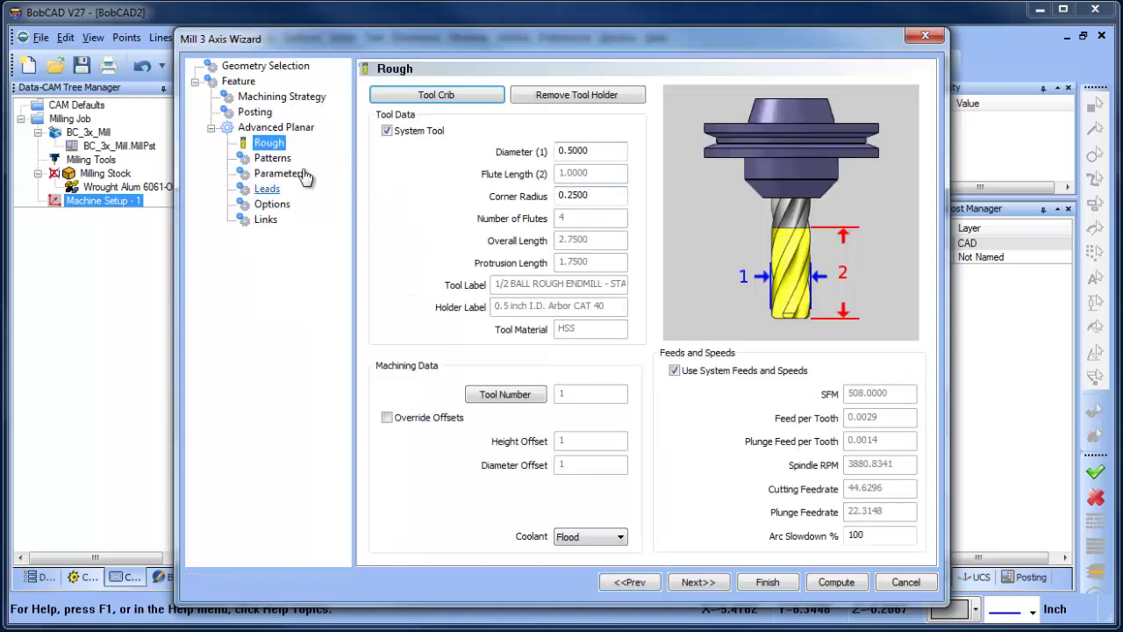
{"action": "left_click", "coordinate": [273, 158]}
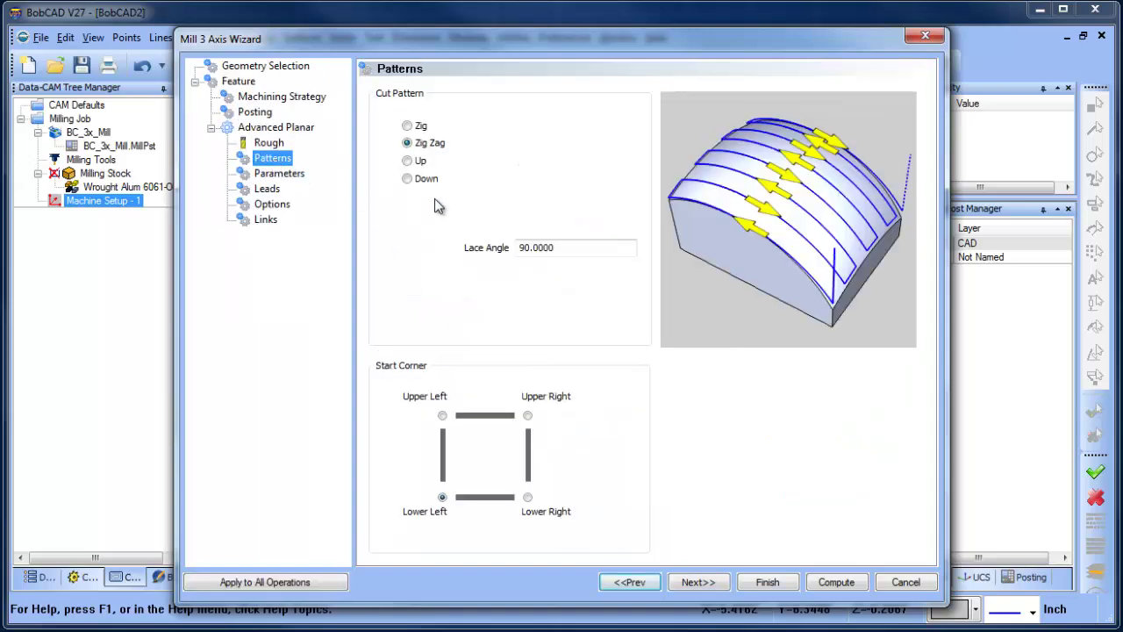
{"action": "left_click", "coordinate": [571, 247]}
{"action": "type", "text": "0"}
{"action": "left_click", "coordinate": [279, 175]}
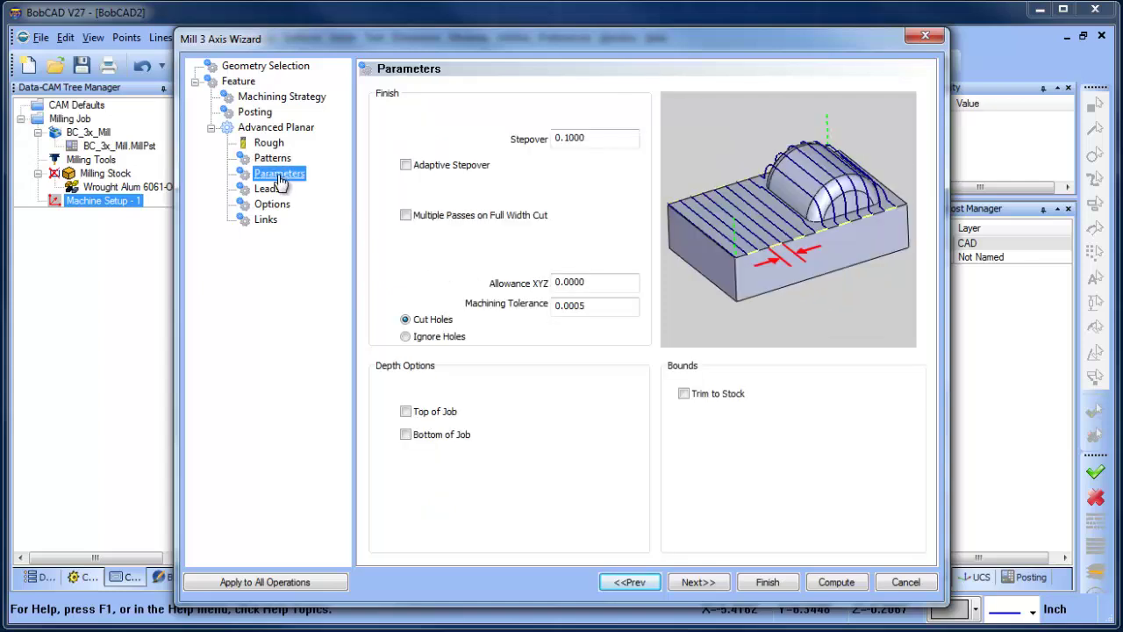
{"action": "left_click", "coordinate": [272, 204]}
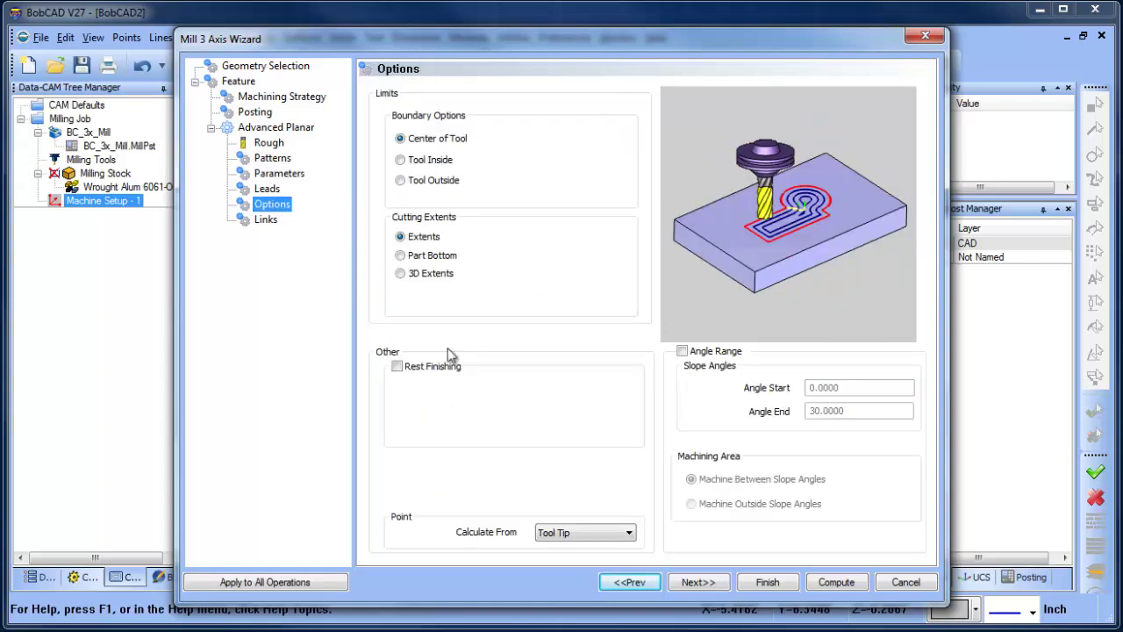
{"action": "left_click", "coordinate": [830, 582]}
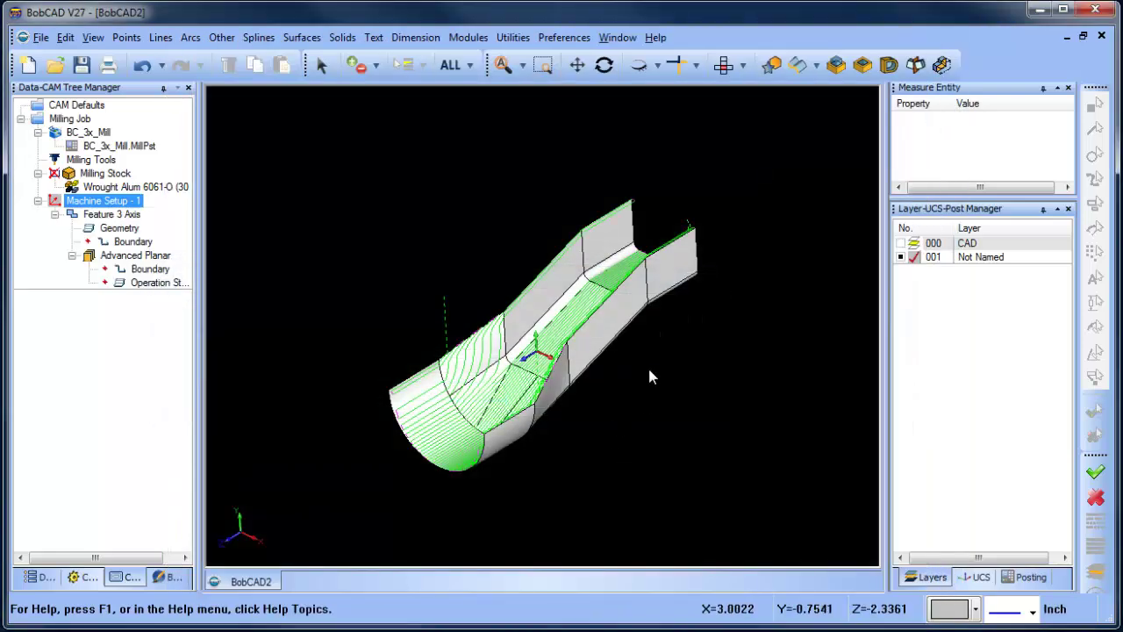
Step: Orbit and zoom around the channel to inspect the Advanced Planar toolpath
{"action": "middle_click_drag", "start_coordinate": [649, 376], "coordinate": [556, 293]}
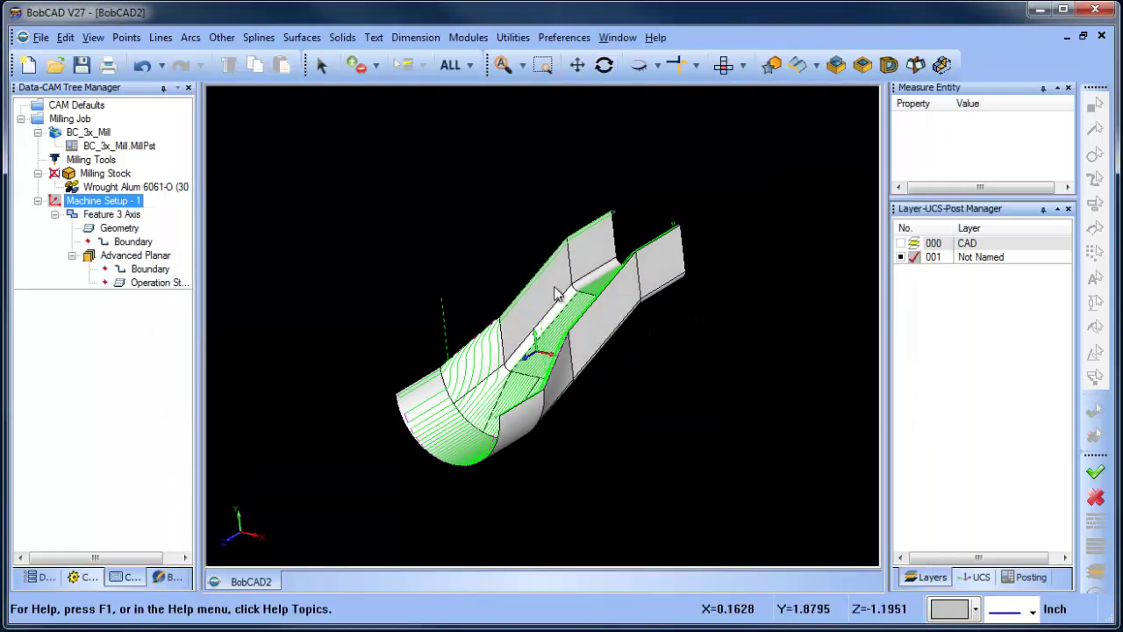
{"action": "scroll", "coordinate": [580, 325], "scroll_direction": "up", "scroll_amount": 2}
{"action": "mouse_move", "coordinate": [593, 336]}
{"action": "middle_mouse_down"}
{"action": "mouse_move", "coordinate": [634, 333]}
{"action": "mouse_move", "coordinate": [581, 326]}
{"action": "middle_mouse_up"}
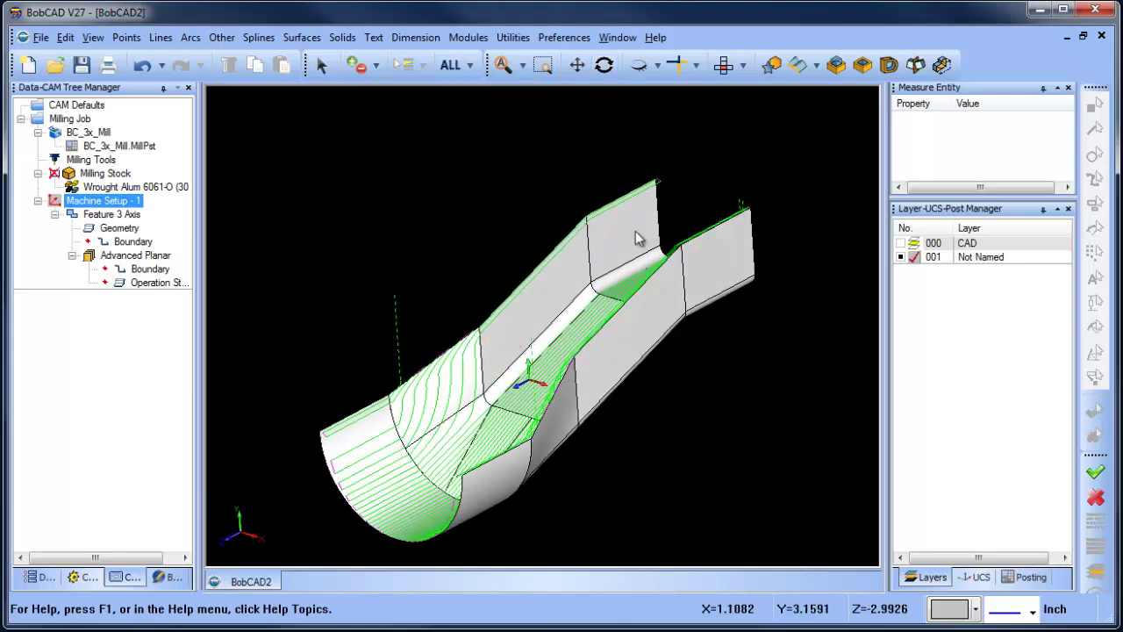
{"action": "scroll", "coordinate": [577, 313], "scroll_direction": "down", "scroll_amount": 2}
{"action": "middle_click_drag", "start_coordinate": [619, 409], "coordinate": [762, 401]}
{"action": "scroll", "coordinate": [542, 332], "scroll_direction": "up", "scroll_amount": 3}
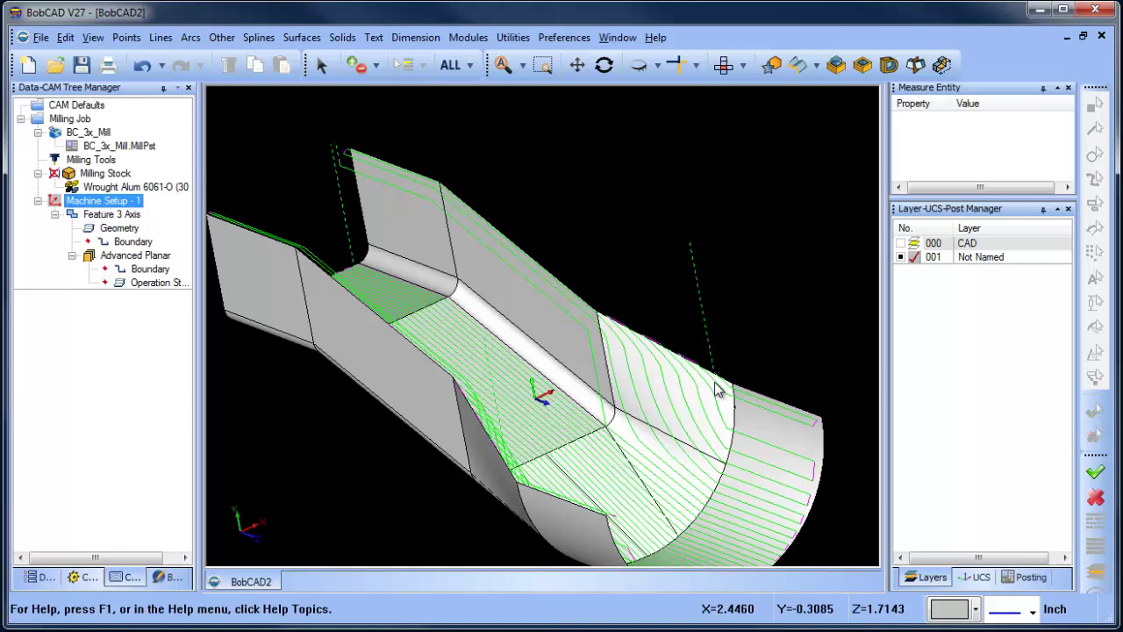
{"action": "scroll", "coordinate": [671, 430], "scroll_direction": "down", "scroll_amount": 2}
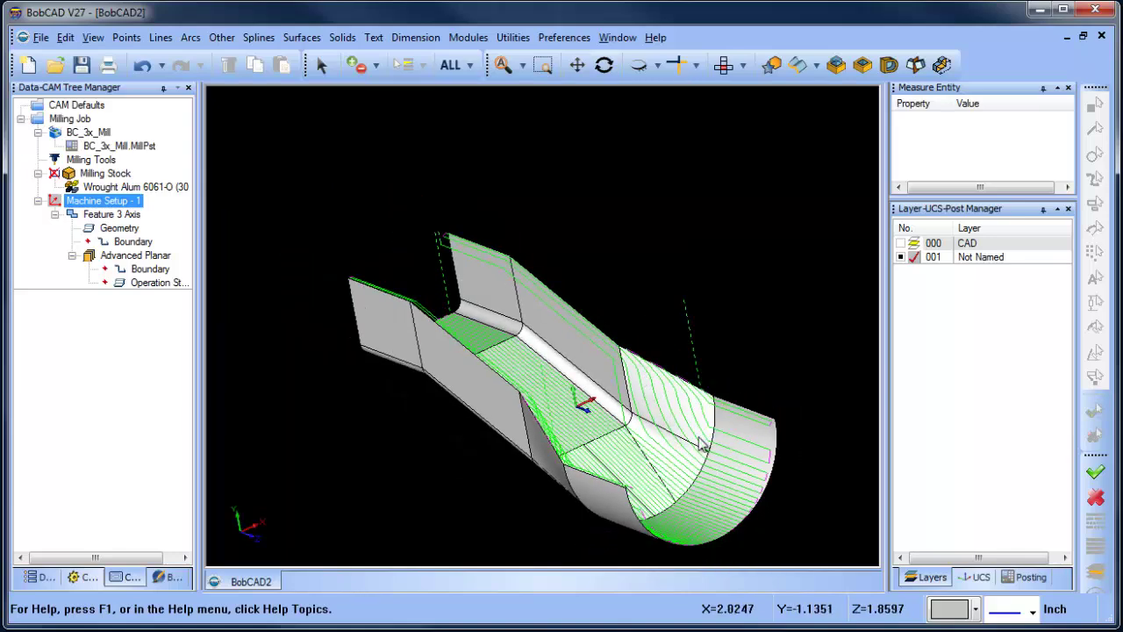
{"action": "middle_click_drag", "start_coordinate": [663, 445], "coordinate": [595, 418]}
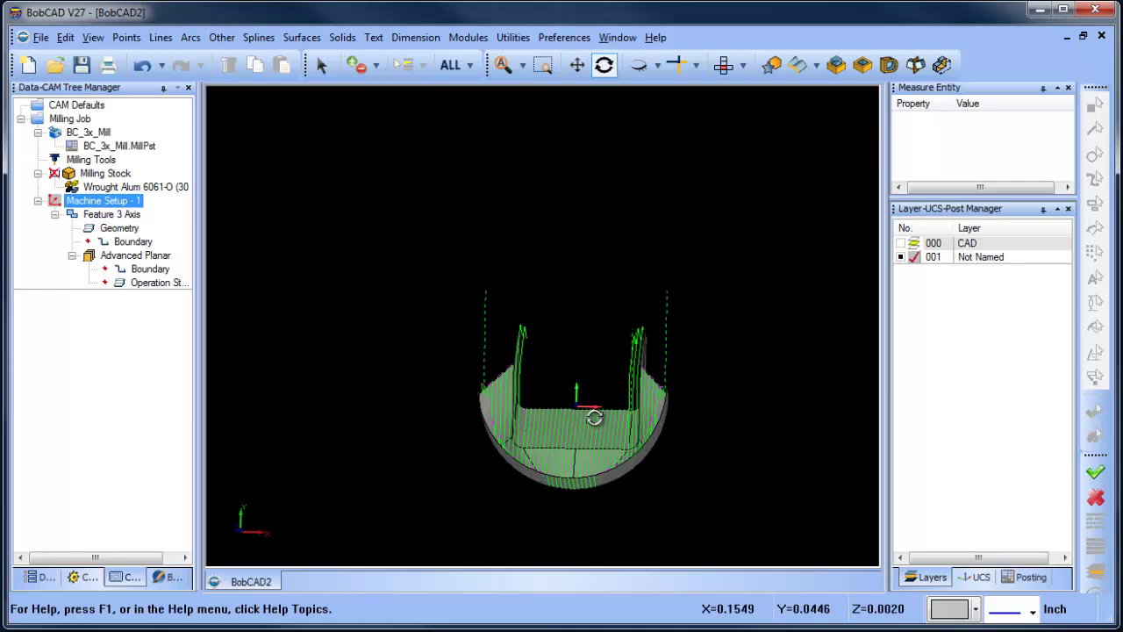
Step: Switch to the Front view, zoom in, then tilt to an isometric angle
{"action": "left_click", "coordinate": [742, 65]}
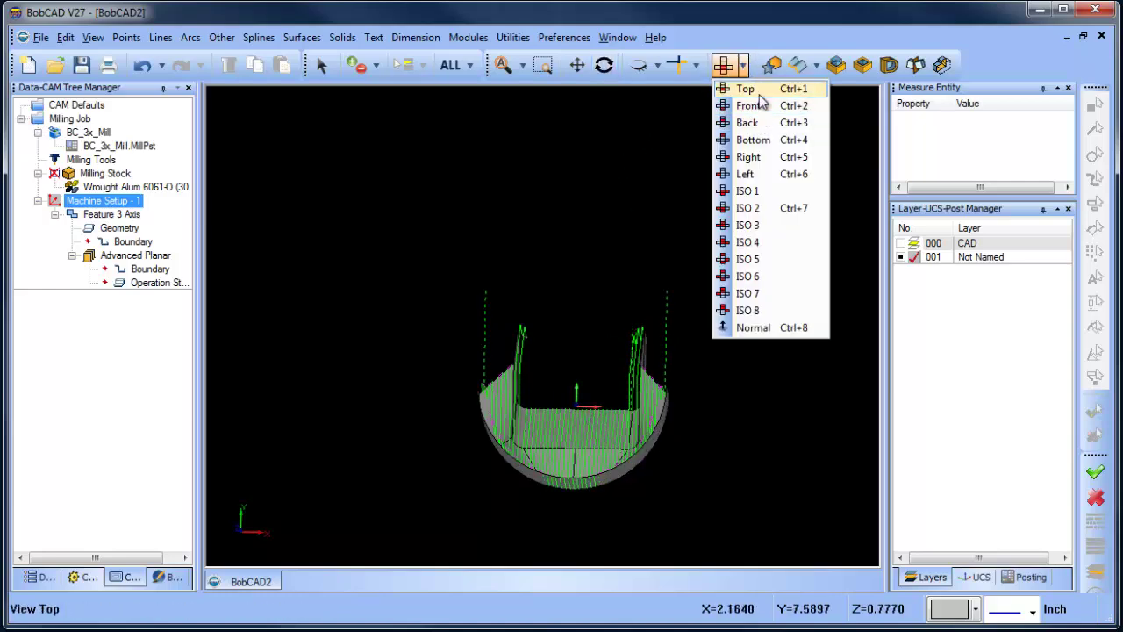
{"action": "left_click", "coordinate": [760, 99]}
{"action": "scroll", "coordinate": [617, 426], "scroll_direction": "up", "scroll_amount": 2}
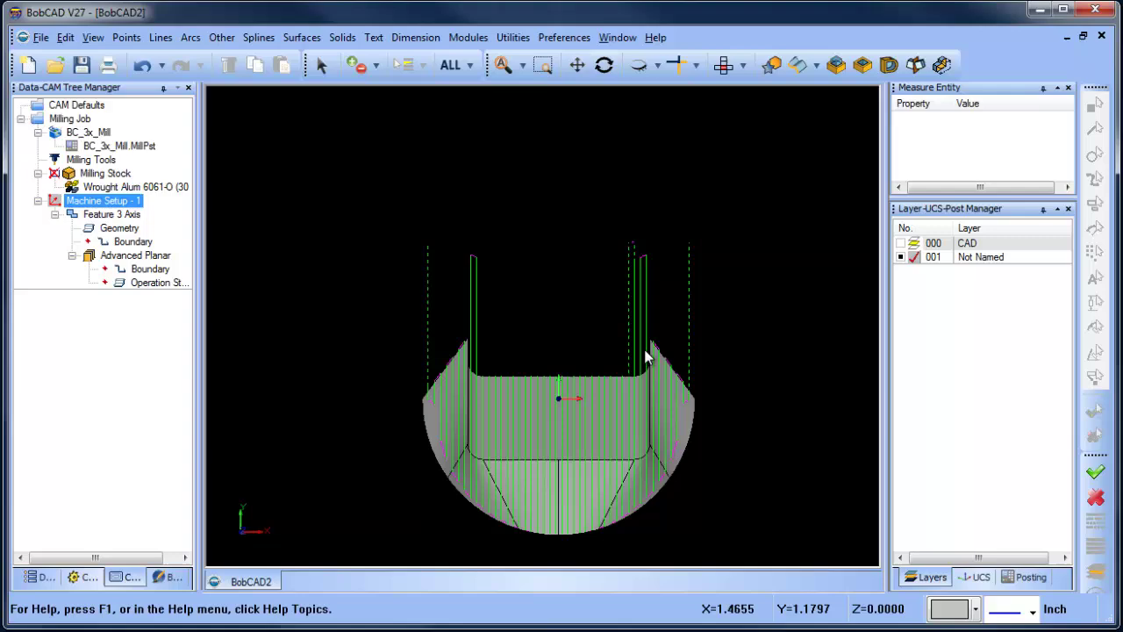
{"action": "middle_click_drag", "start_coordinate": [538, 388], "coordinate": [636, 376]}
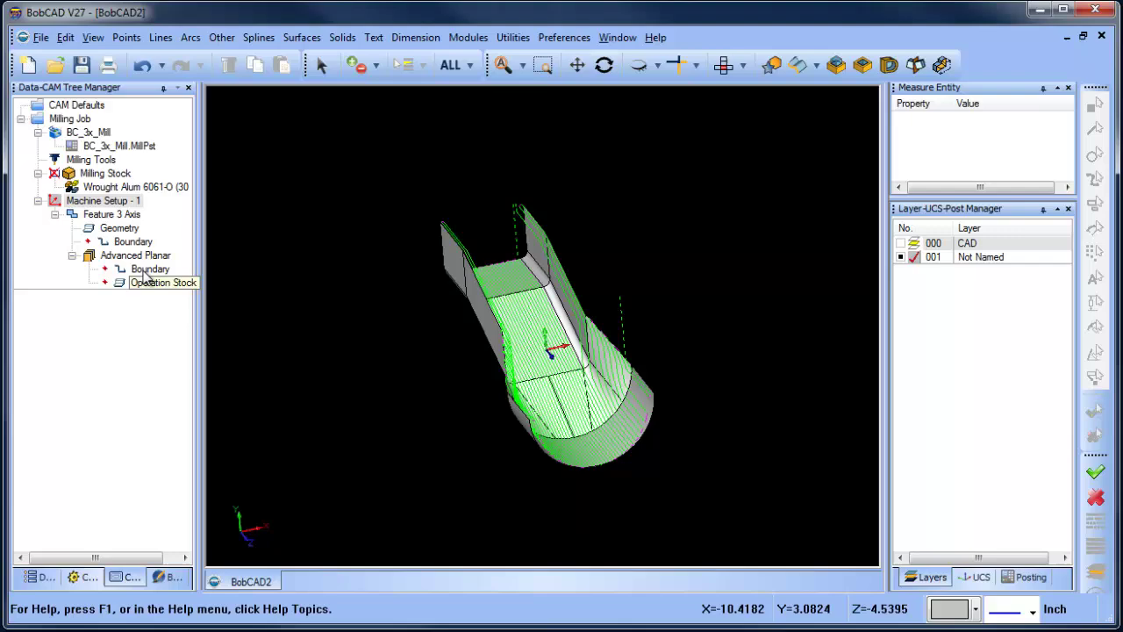
Step: Enable the 0–30° Angle Range set to Outside Slope Angles and recompute the toolpath
{"action": "left_click", "coordinate": [111, 214]}
{"action": "right_click", "coordinate": [114, 214]}
{"action": "left_click", "coordinate": [158, 224]}
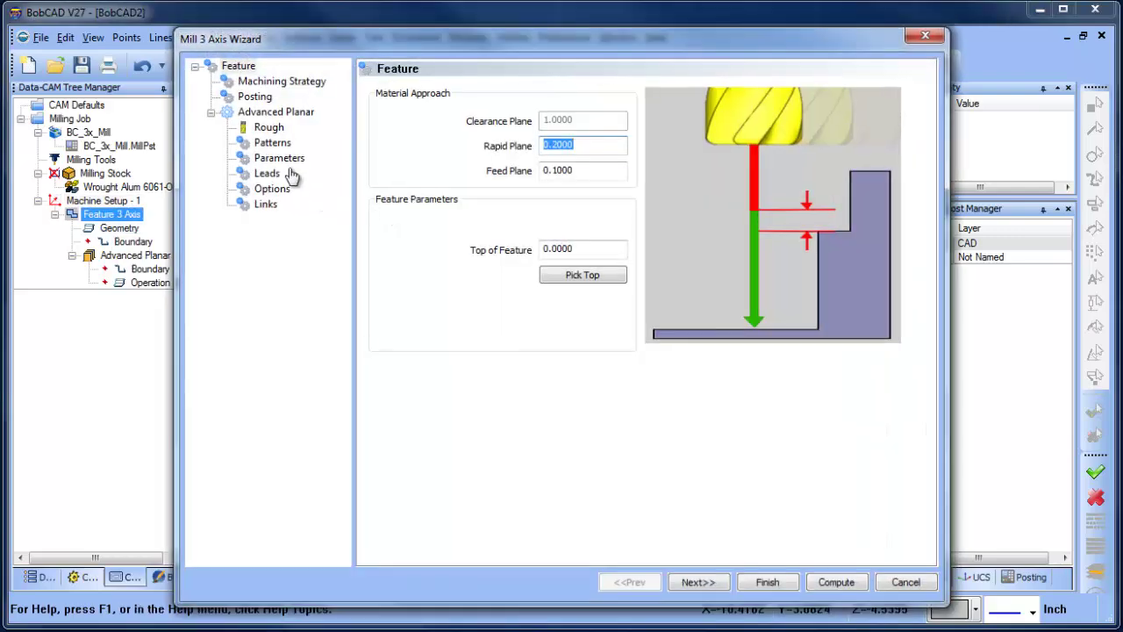
{"action": "left_click", "coordinate": [279, 158]}
{"action": "left_click", "coordinate": [272, 189]}
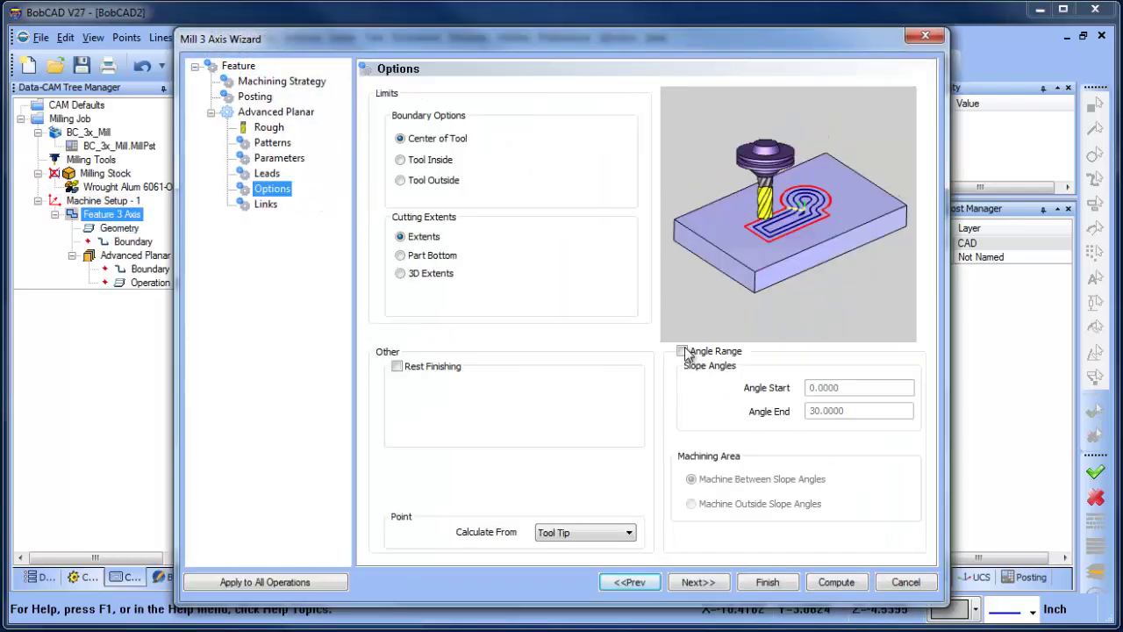
{"action": "left_click", "coordinate": [683, 351]}
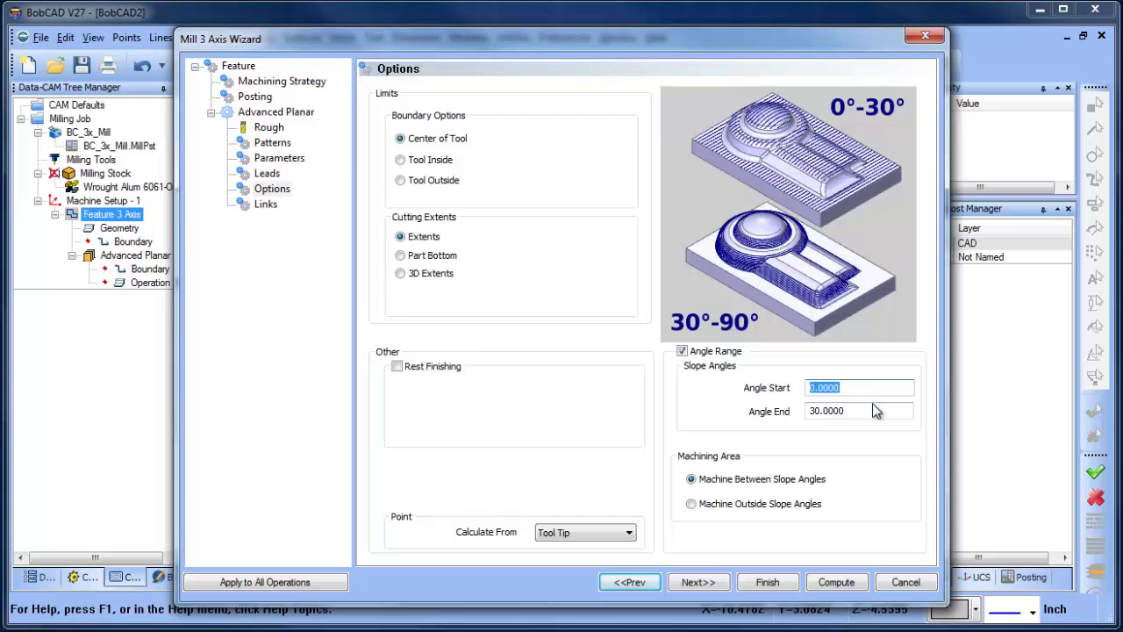
{"action": "left_click", "coordinate": [691, 504]}
{"action": "left_click", "coordinate": [833, 582]}
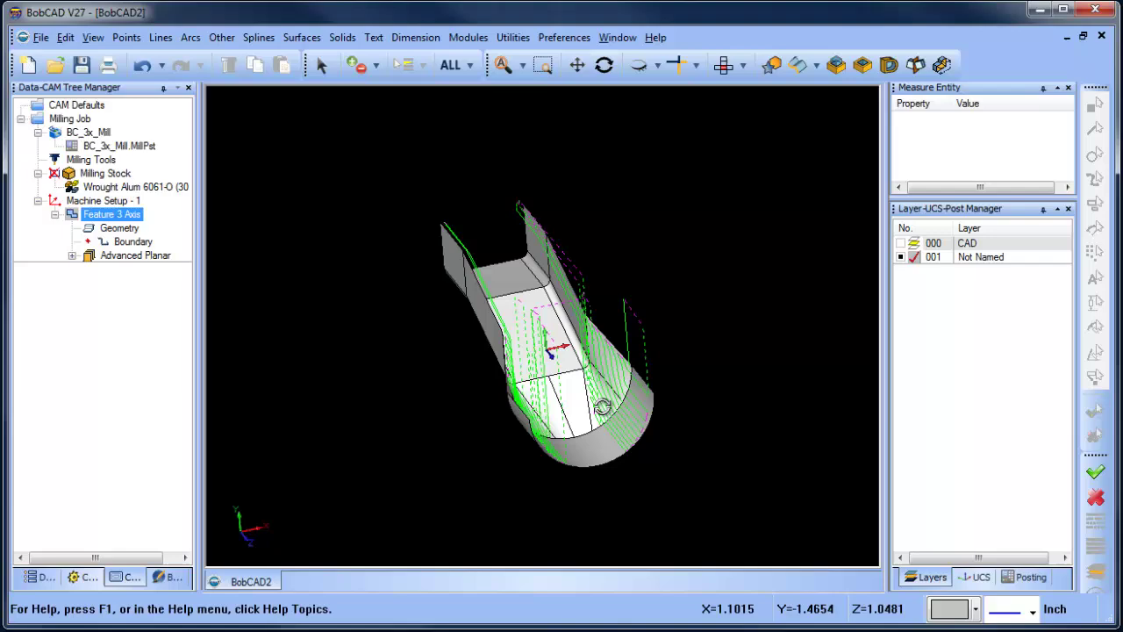
{"action": "middle_click_drag", "start_coordinate": [602, 401], "coordinate": [521, 410]}
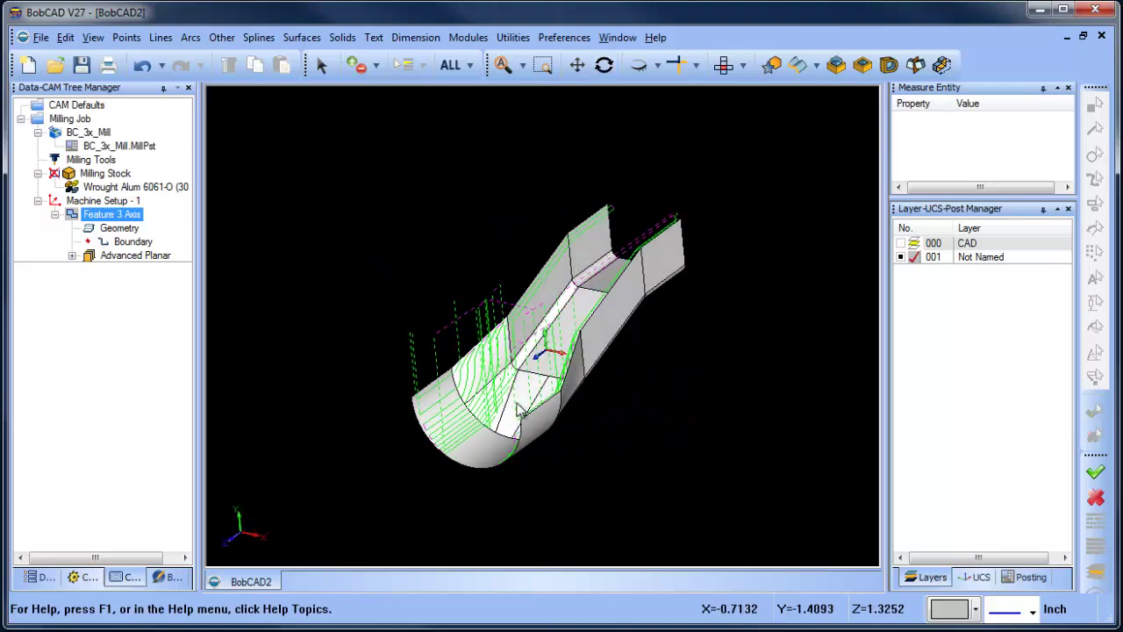
Step: Change the angle range to Between Slope Angles and recompute the toolpath
{"action": "right_click", "coordinate": [107, 223]}
{"action": "left_click", "coordinate": [146, 227]}
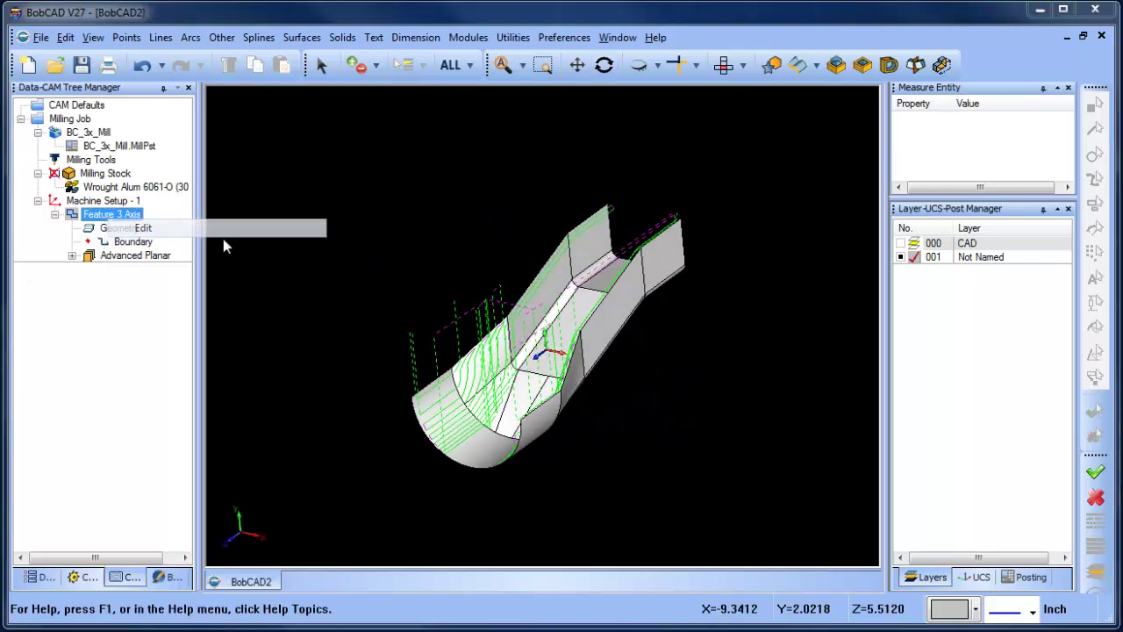
{"action": "left_click", "coordinate": [298, 160]}
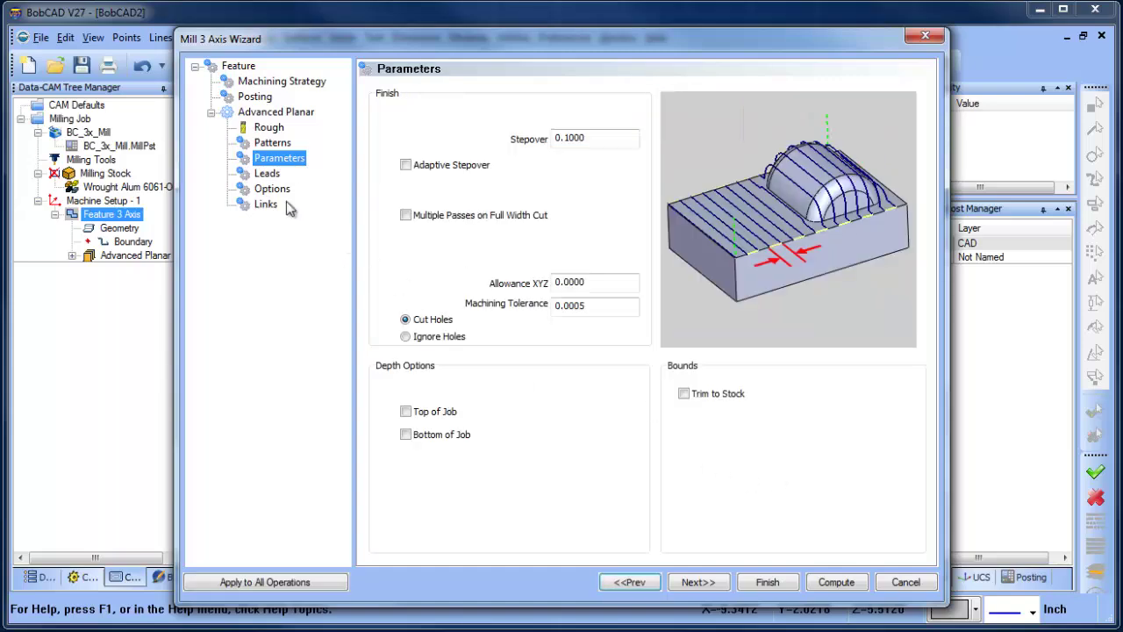
{"action": "left_click", "coordinate": [274, 189]}
{"action": "left_click", "coordinate": [698, 480]}
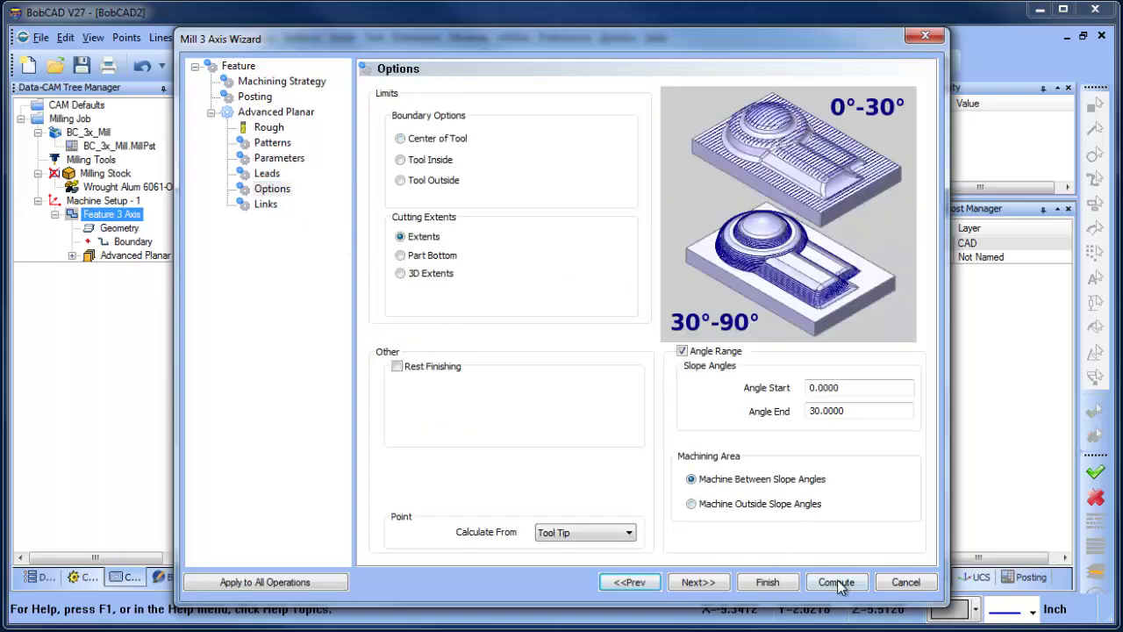
{"action": "left_click", "coordinate": [836, 583]}
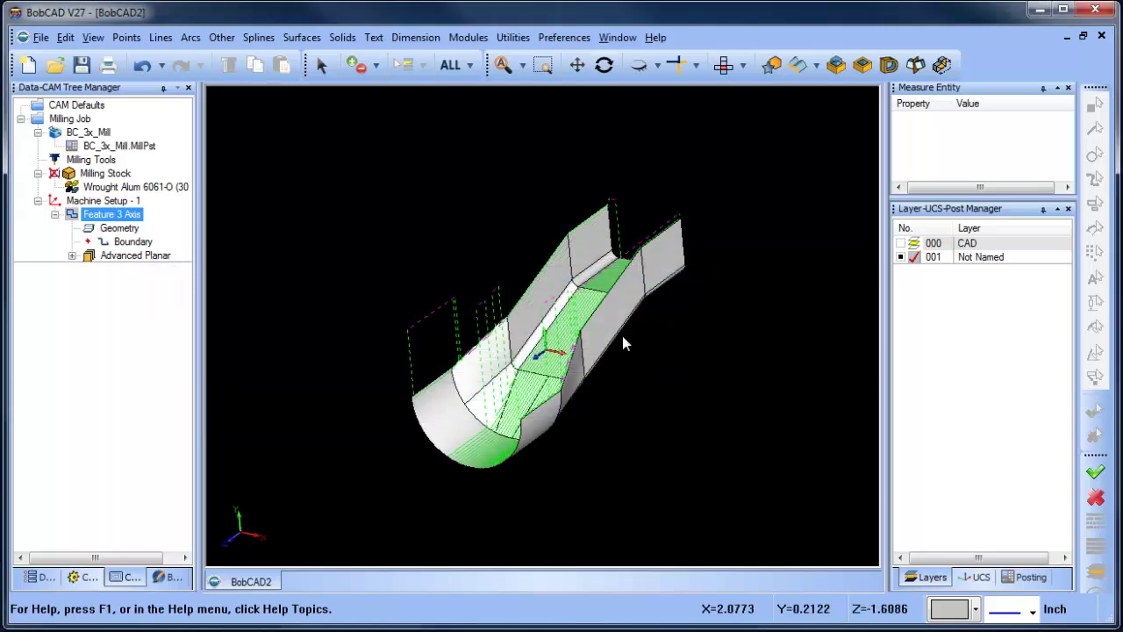
{"action": "middle_click_drag", "start_coordinate": [622, 337], "coordinate": [715, 374]}
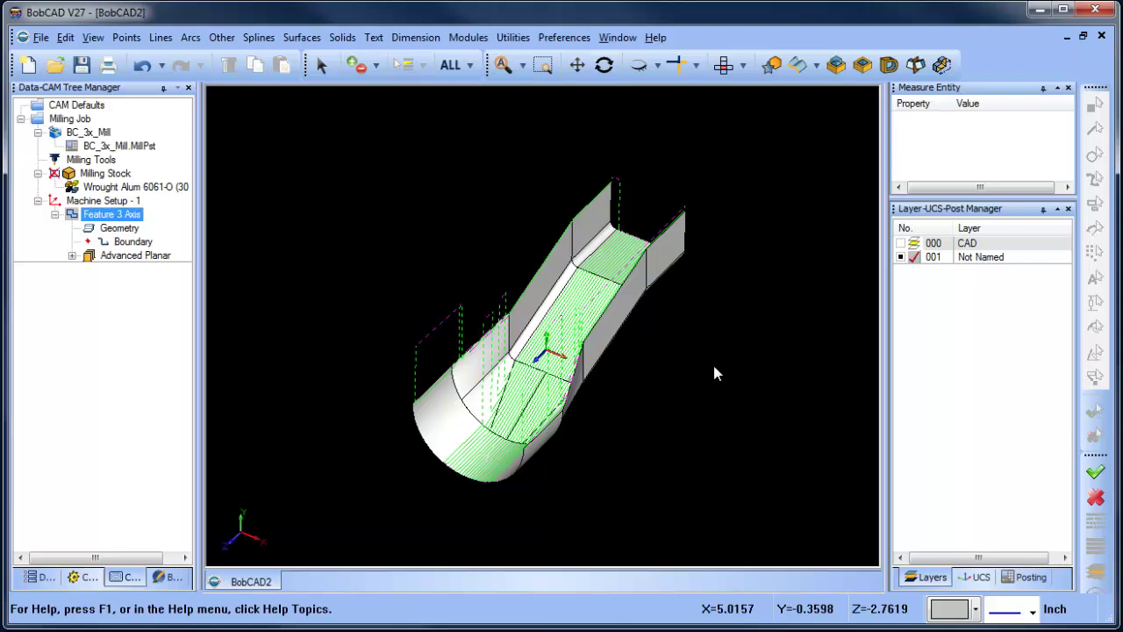
Step: Uncheck the Angle Range option in Advanced Planar, recompute, and check the full-coverage toolpath
{"action": "left_click", "coordinate": [119, 227]}
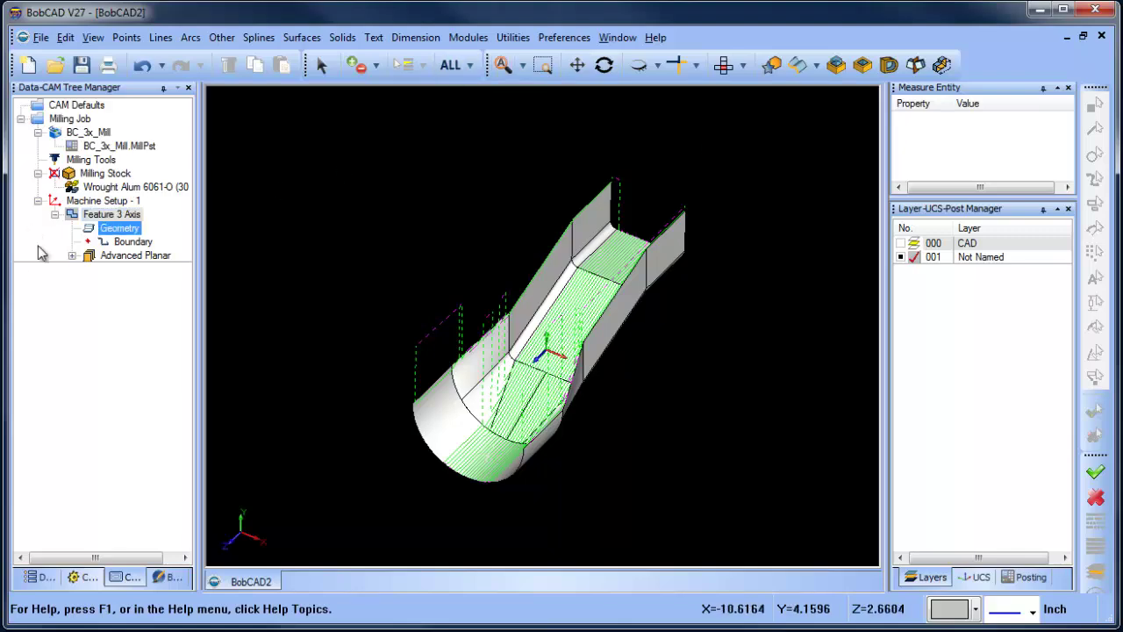
{"action": "left_click", "coordinate": [112, 214]}
{"action": "right_click", "coordinate": [112, 214]}
{"action": "left_click", "coordinate": [154, 226]}
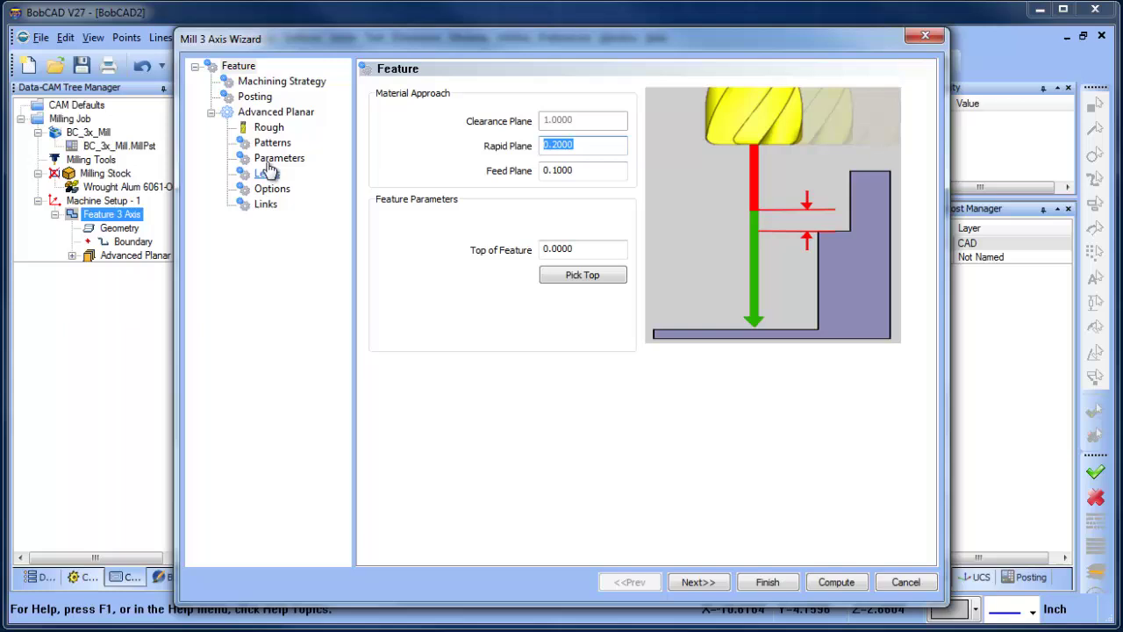
{"action": "left_click", "coordinate": [276, 160]}
{"action": "left_click", "coordinate": [268, 174]}
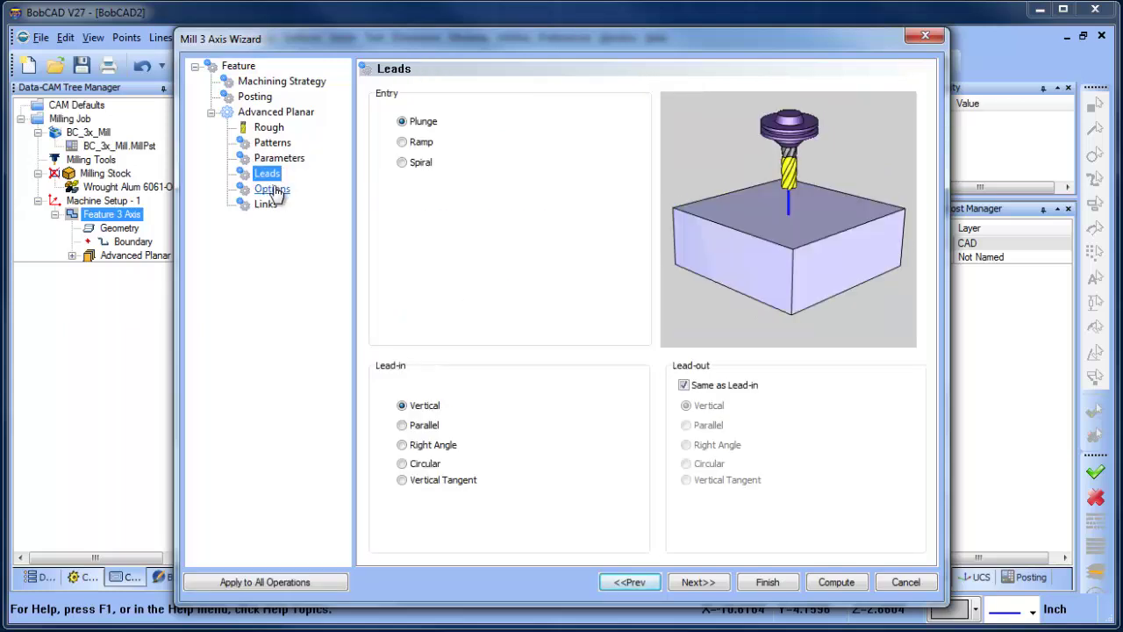
{"action": "left_click", "coordinate": [272, 189]}
{"action": "left_click", "coordinate": [684, 352]}
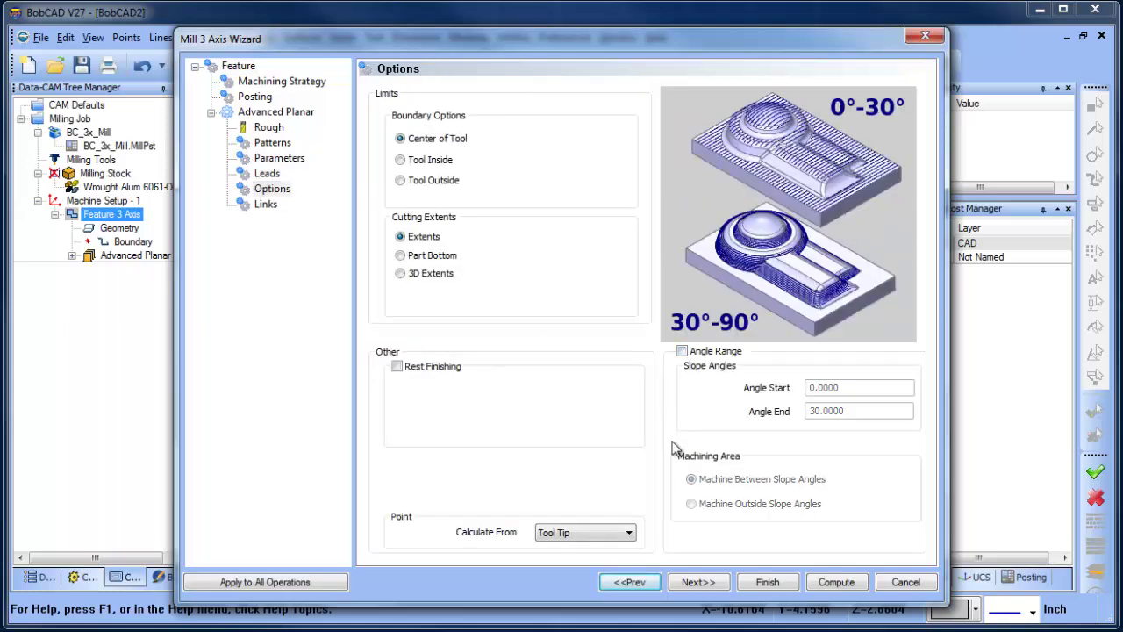
{"action": "left_click", "coordinate": [832, 583]}
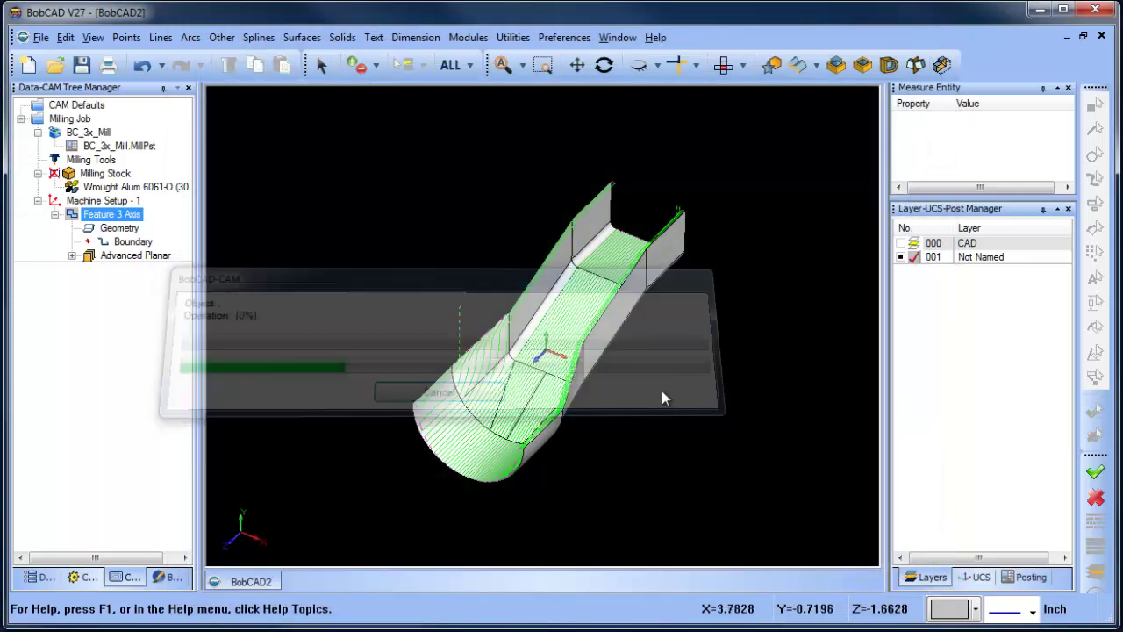
{"action": "left_click_drag", "start_coordinate": [666, 407], "coordinate": [632, 351]}
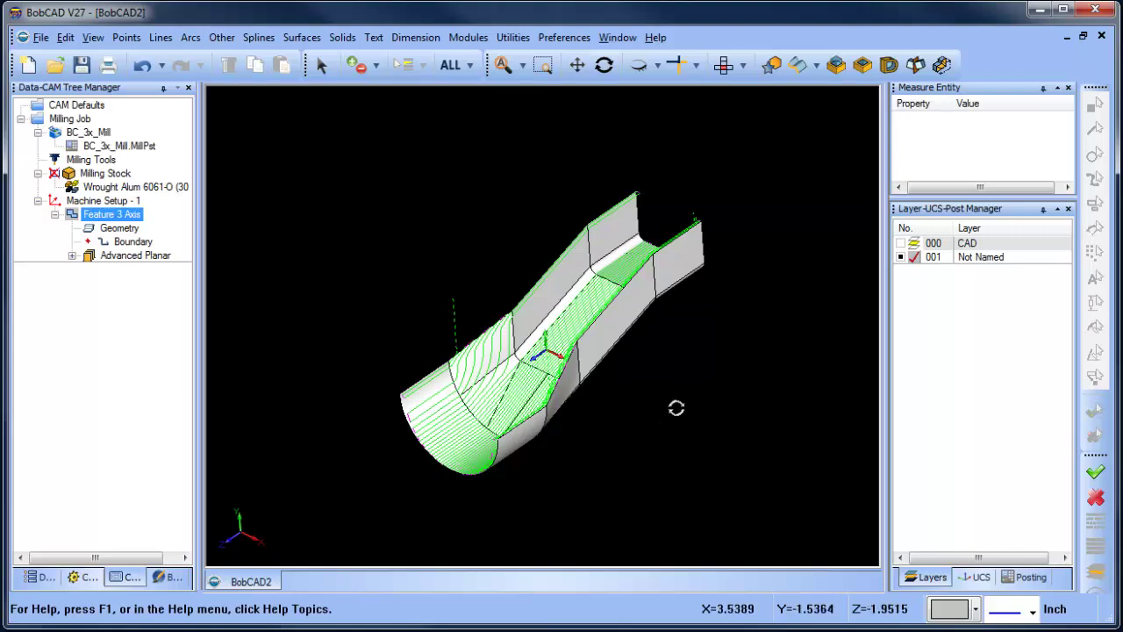
{"action": "mouse_move", "coordinate": [677, 406]}
{"action": "middle_mouse_down"}
{"action": "mouse_move", "coordinate": [720, 401]}
{"action": "mouse_move", "coordinate": [693, 399]}
{"action": "middle_mouse_up"}
Step: Add an Equidistant operation to Feature 3 Axis alongside Advanced Planar
{"action": "left_click", "coordinate": [116, 229]}
{"action": "right_click", "coordinate": [110, 215]}
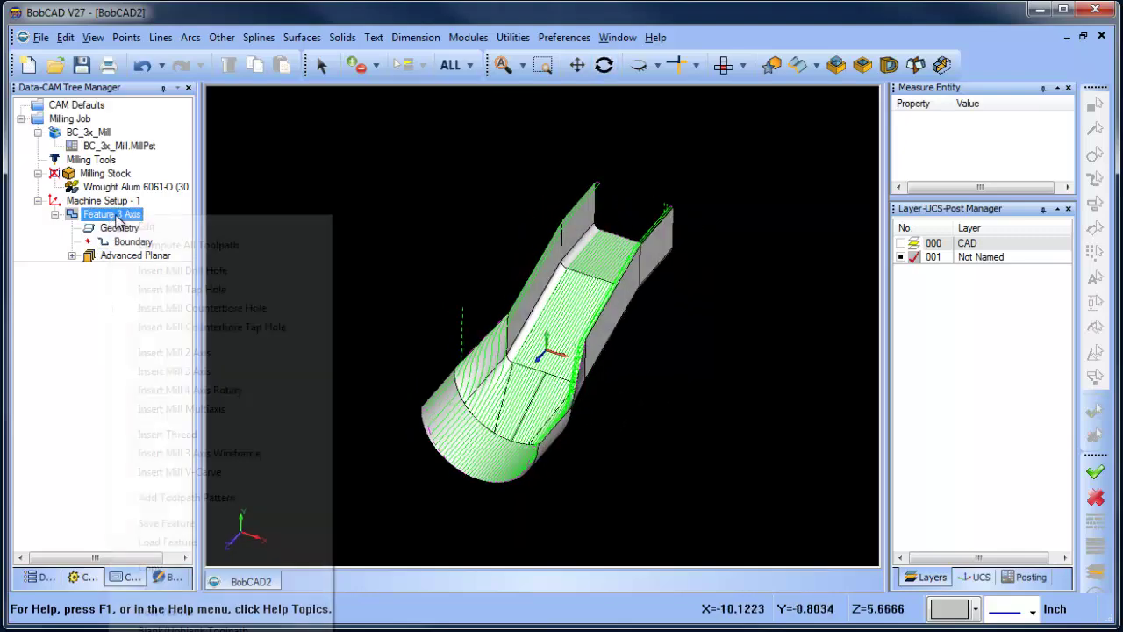
{"action": "left_click", "coordinate": [150, 225]}
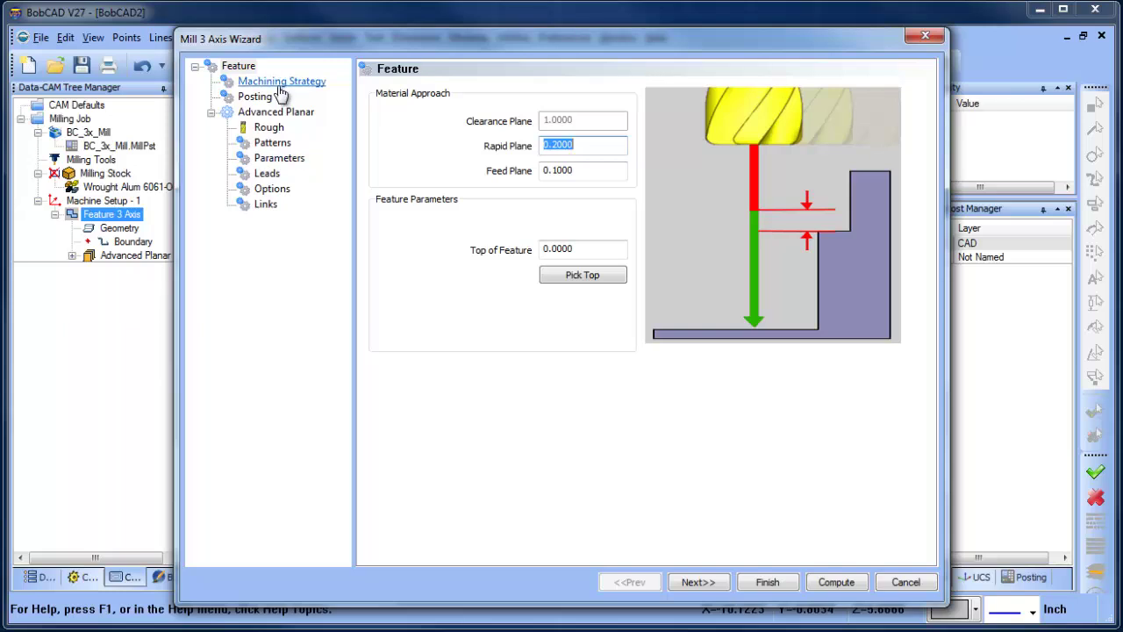
{"action": "left_click", "coordinate": [279, 83]}
{"action": "left_click_drag", "start_coordinate": [897, 419], "coordinate": [897, 438]}
{"action": "left_click", "coordinate": [697, 426]}
{"action": "left_click", "coordinate": [642, 421]}
{"action": "left_click", "coordinate": [694, 583]}
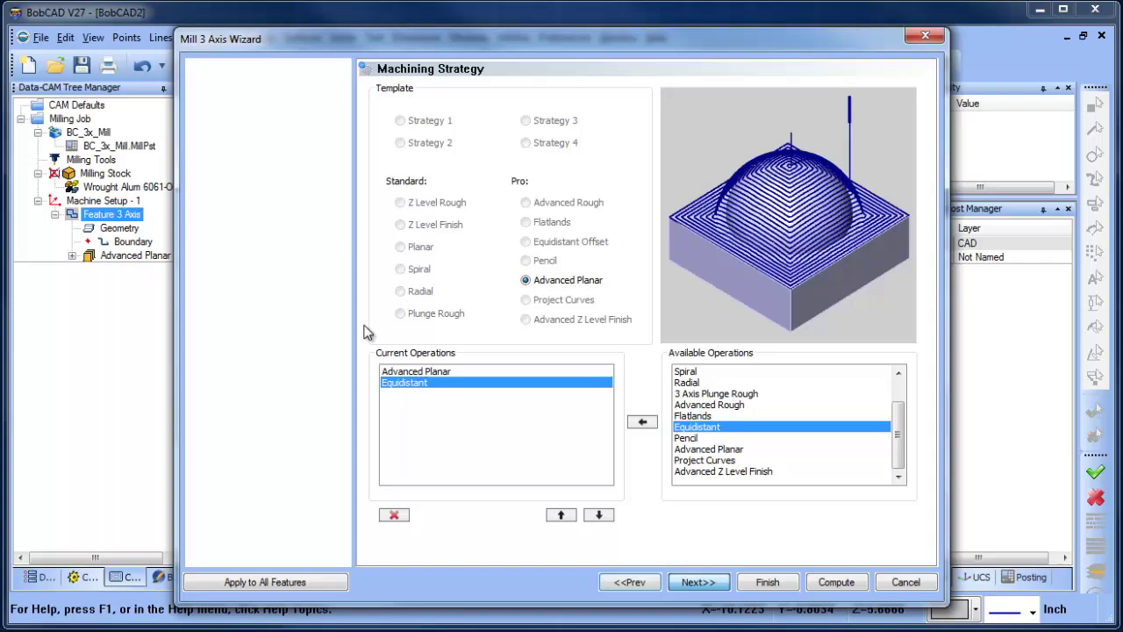
{"action": "left_click", "coordinate": [268, 234]}
{"action": "left_click", "coordinate": [279, 252]}
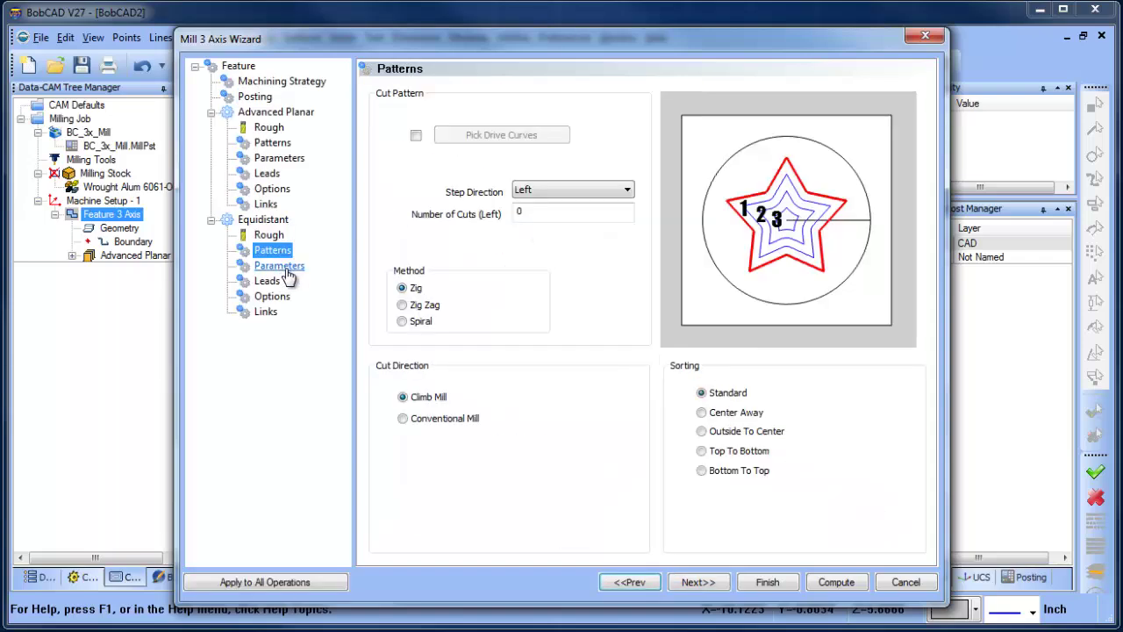
{"action": "left_click", "coordinate": [279, 268]}
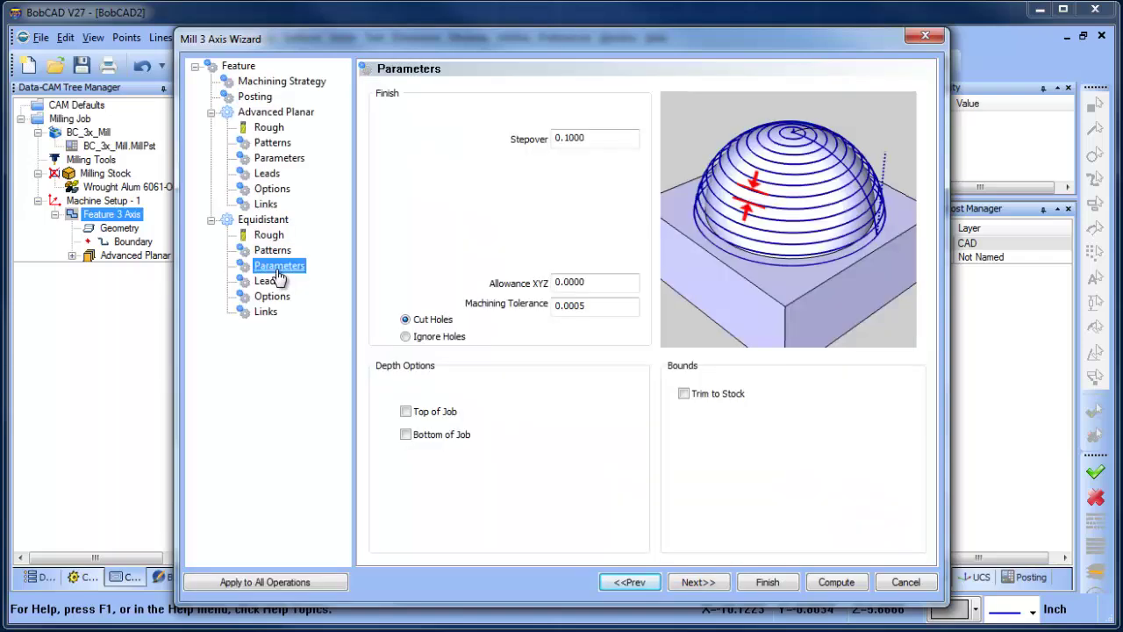
{"action": "left_click", "coordinate": [767, 582]}
Step: Blank the Advanced Planar toolpath and compute the Equidistant toolpath
{"action": "right_click", "coordinate": [123, 268]}
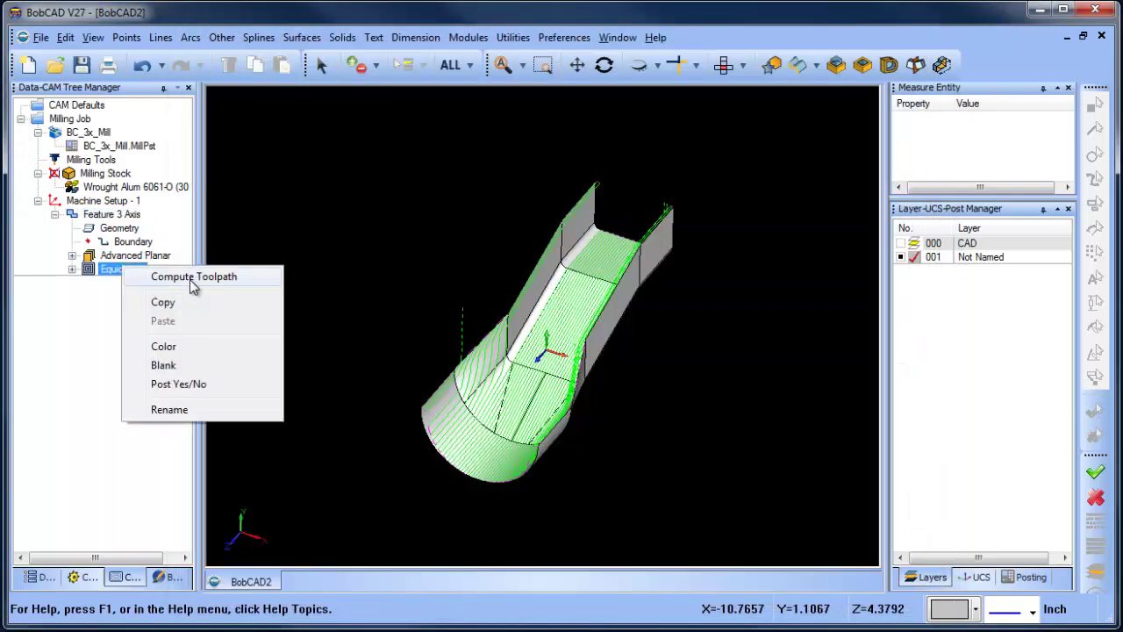
{"action": "right_click", "coordinate": [123, 256]}
{"action": "left_click", "coordinate": [163, 354]}
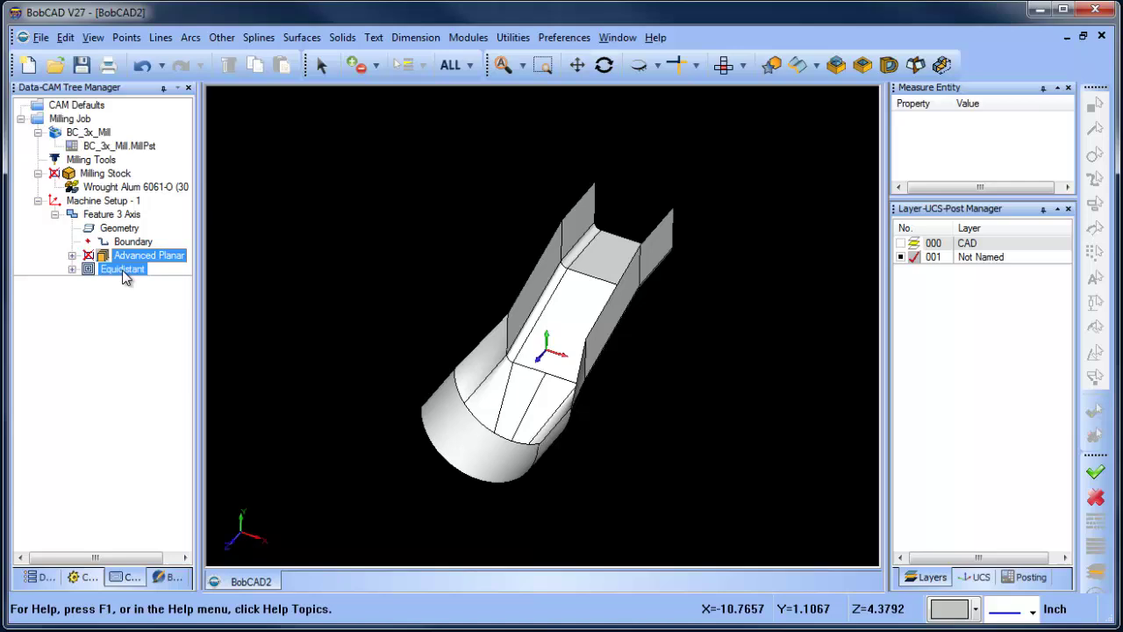
{"action": "right_click", "coordinate": [123, 270]}
{"action": "left_click", "coordinate": [187, 282]}
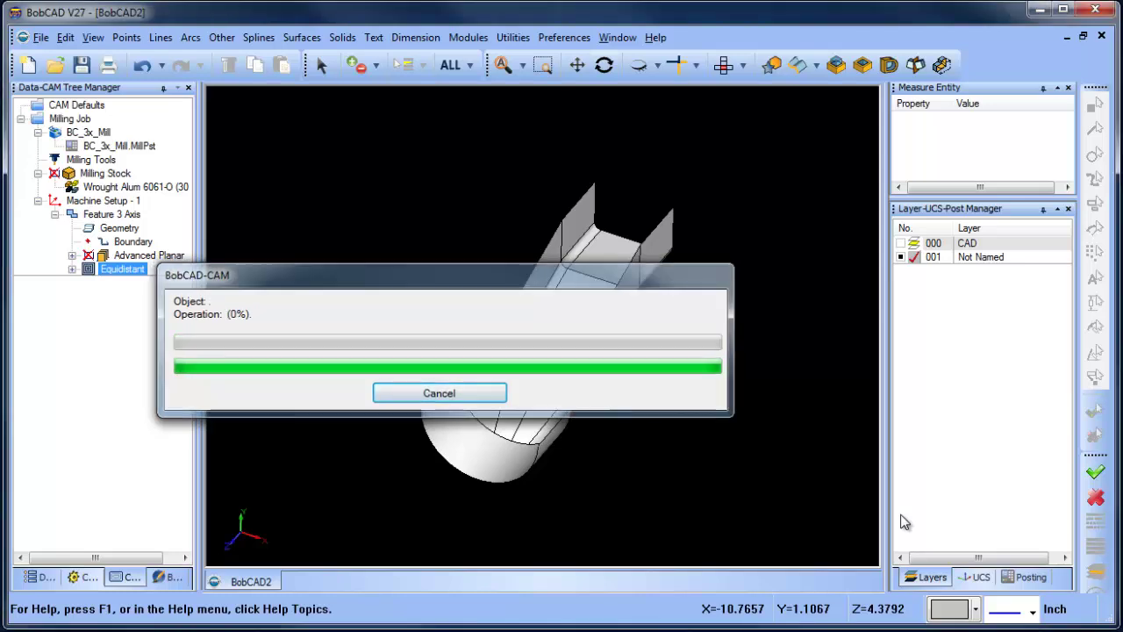
Step: Display the Equidistant toolpath and orbit the channel to inspect its passes
{"action": "left_click", "coordinate": [141, 255]}
{"action": "left_click", "coordinate": [122, 269]}
{"action": "scroll", "coordinate": [537, 365], "scroll_direction": "up", "scroll_amount": 3}
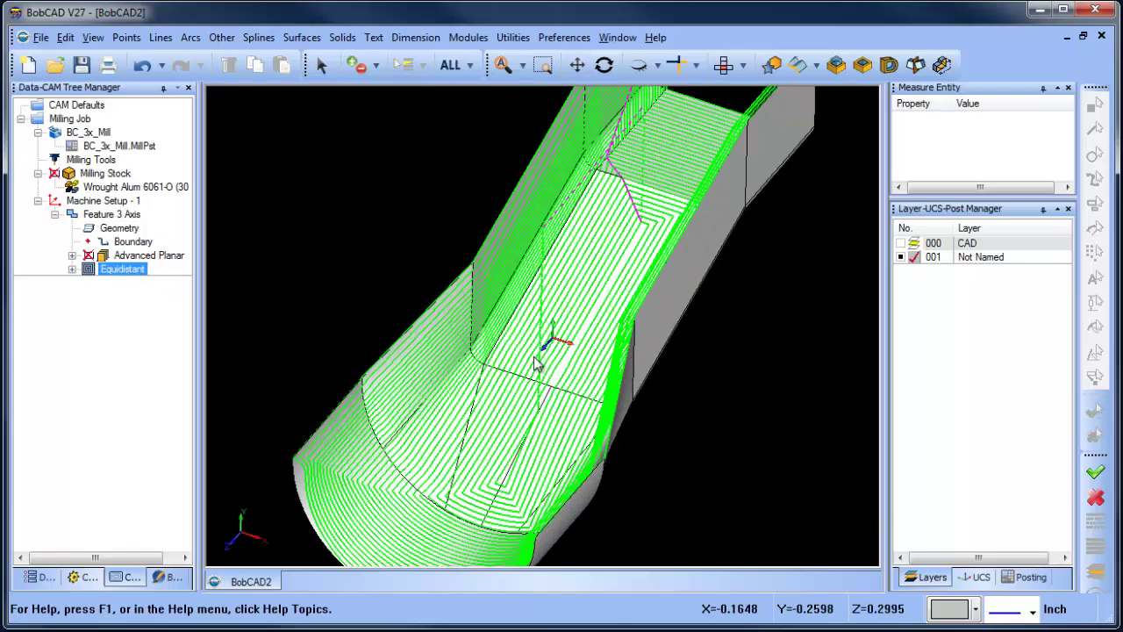
{"action": "middle_click_drag", "start_coordinate": [595, 394], "coordinate": [677, 379]}
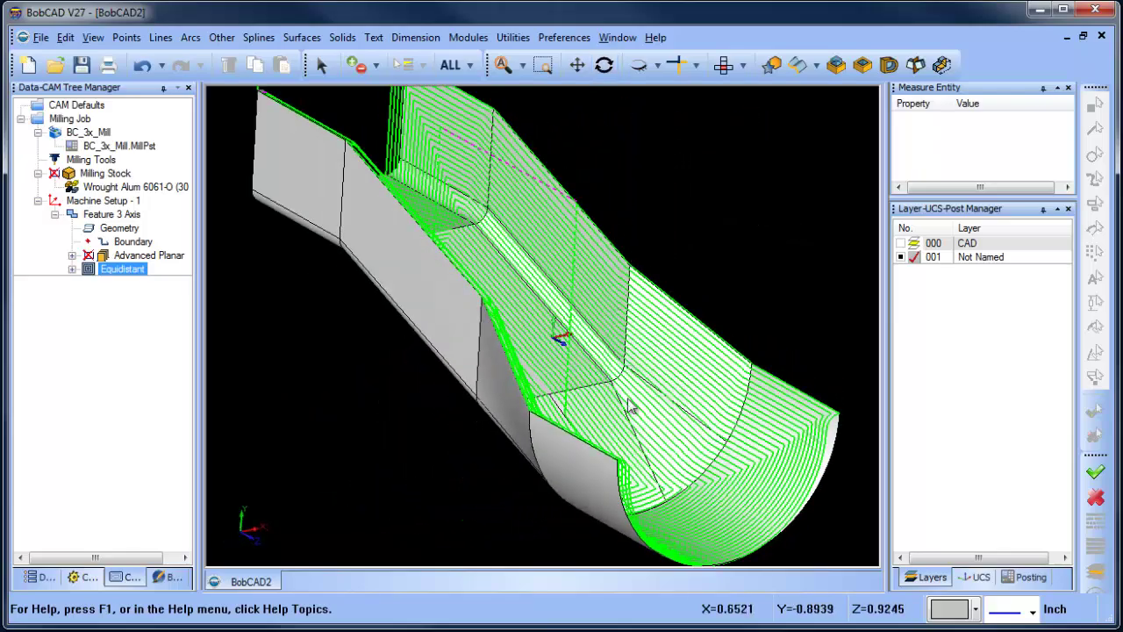
{"action": "scroll", "coordinate": [631, 405], "scroll_direction": "down", "scroll_amount": 2}
{"action": "middle_click_drag", "start_coordinate": [685, 468], "coordinate": [605, 313]}
{"action": "right_click", "coordinate": [605, 313]}
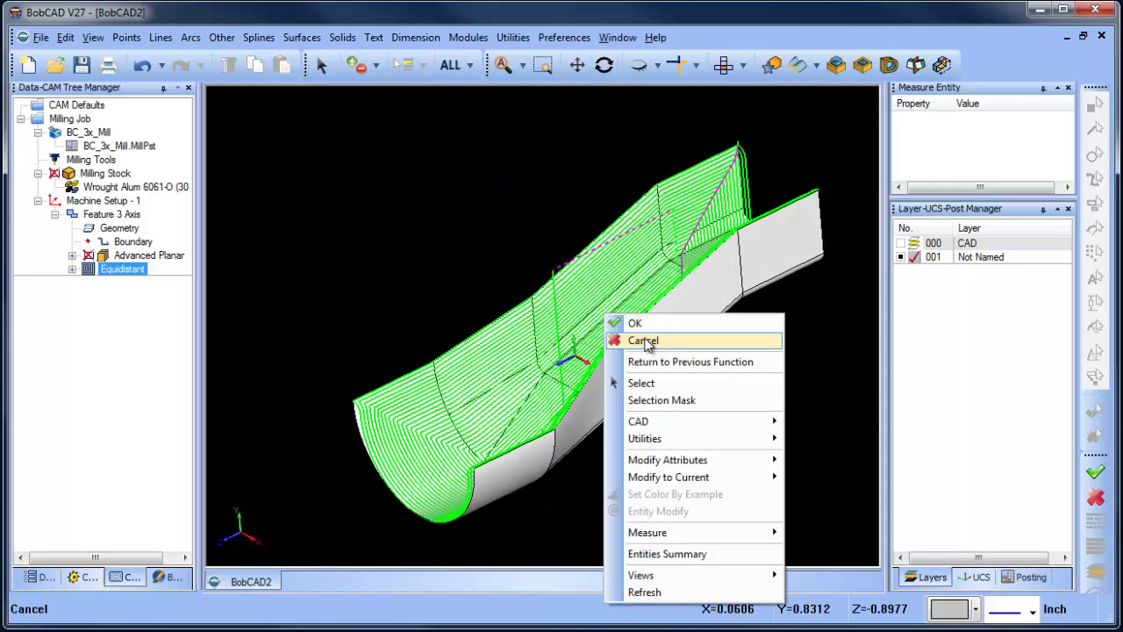
{"action": "left_click", "coordinate": [474, 223]}
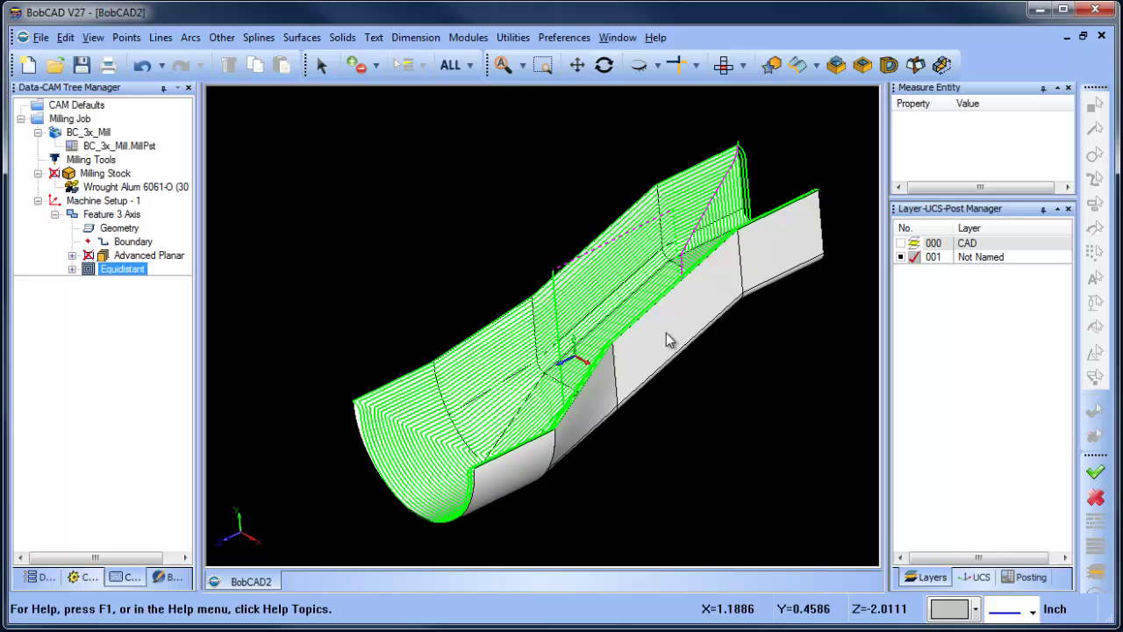
{"action": "middle_click_drag", "start_coordinate": [667, 336], "coordinate": [635, 394]}
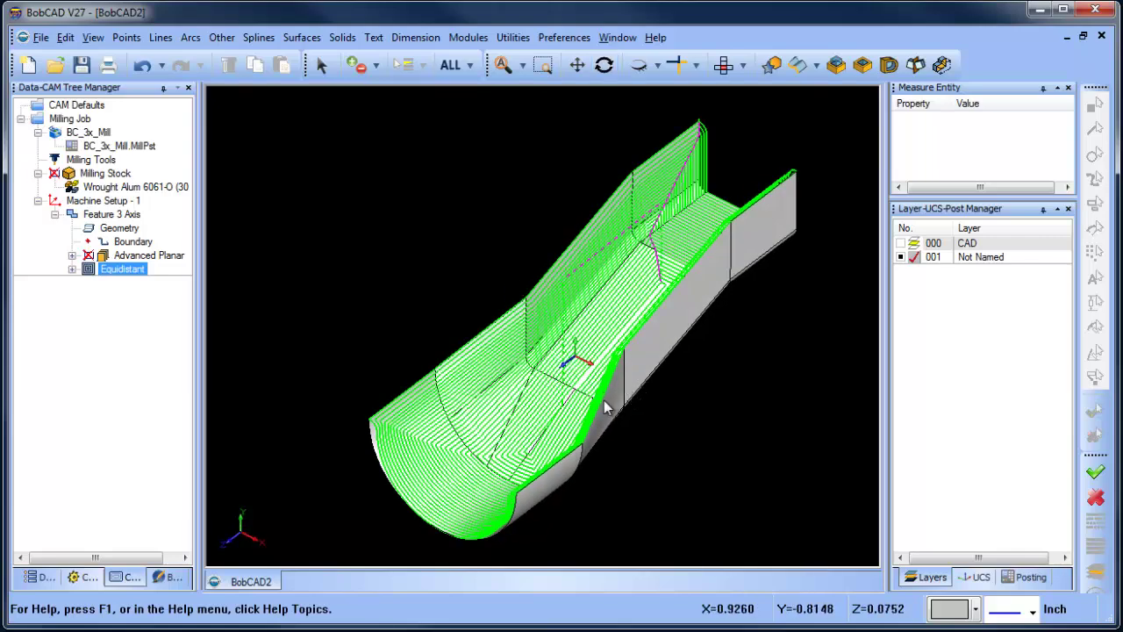
Step: Bring up the Equidistant operation's options in the CAM tree
{"action": "left_click", "coordinate": [83, 256]}
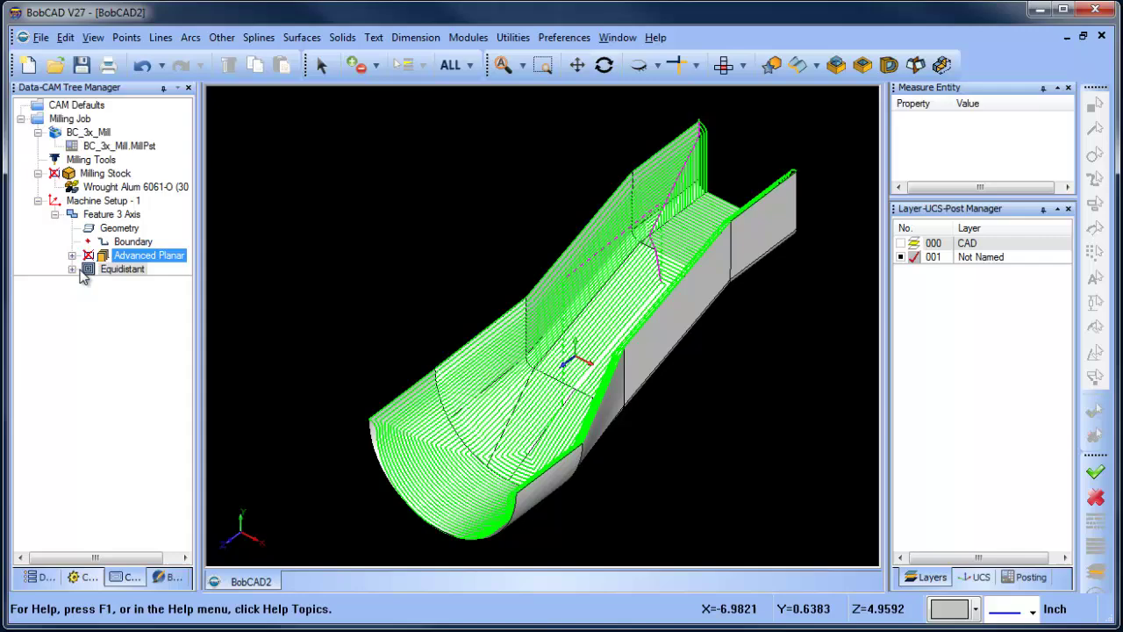
{"action": "left_click", "coordinate": [102, 269]}
{"action": "right_click", "coordinate": [103, 269]}
Step: Blank the Equidistant toolpath and insert a new Mill Multiaxis feature
{"action": "left_click", "coordinate": [167, 372]}
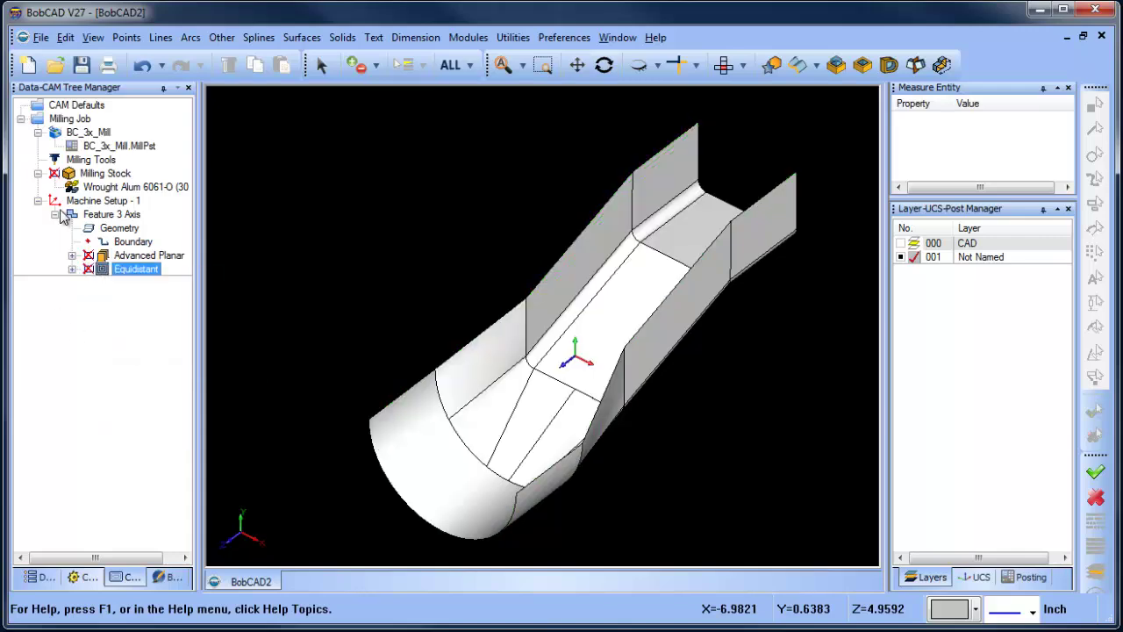
{"action": "left_click", "coordinate": [55, 215]}
{"action": "right_click", "coordinate": [96, 222]}
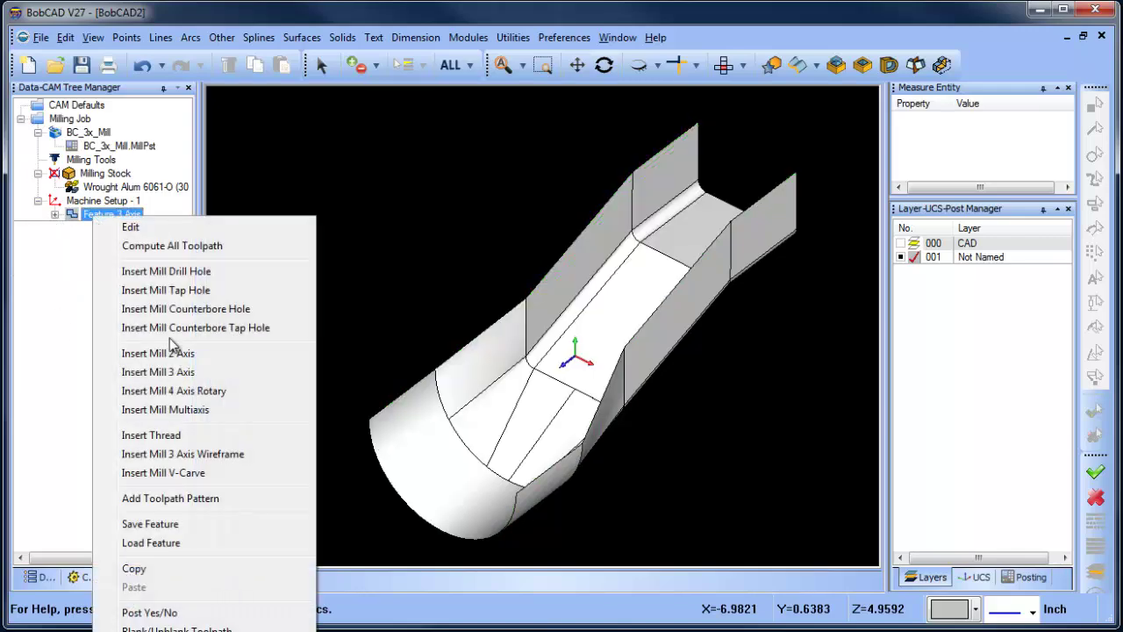
{"action": "left_click", "coordinate": [213, 410]}
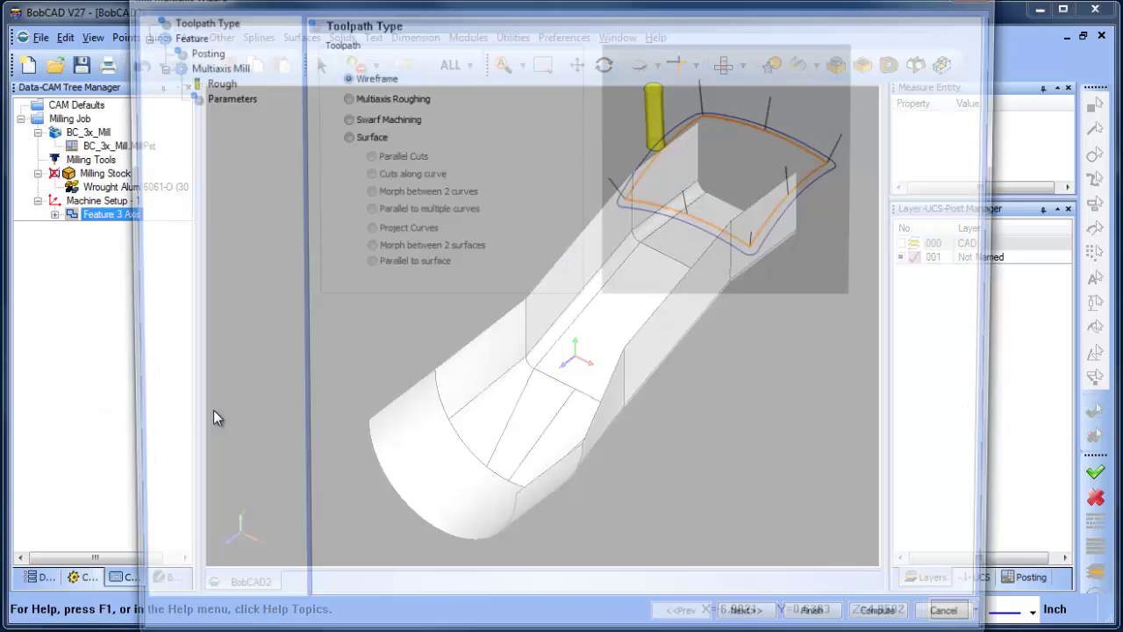
Step: Choose Surface with the Morph between 2 curves pattern and go to Parameters
{"action": "left_click", "coordinate": [343, 136]}
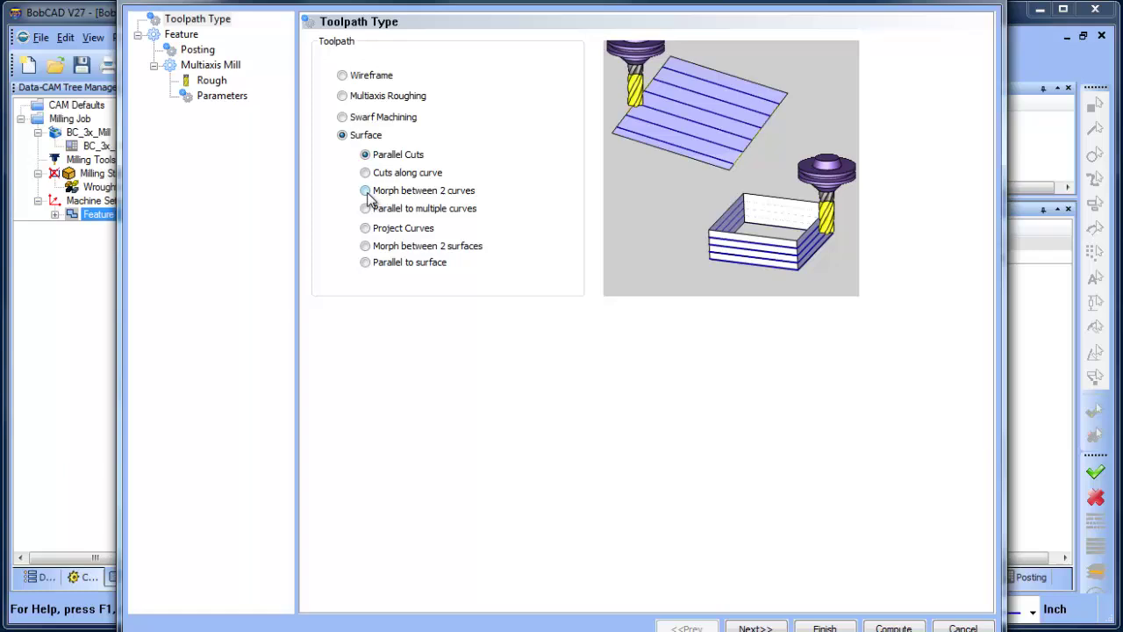
{"action": "left_click", "coordinate": [367, 192]}
{"action": "left_click", "coordinate": [755, 628]}
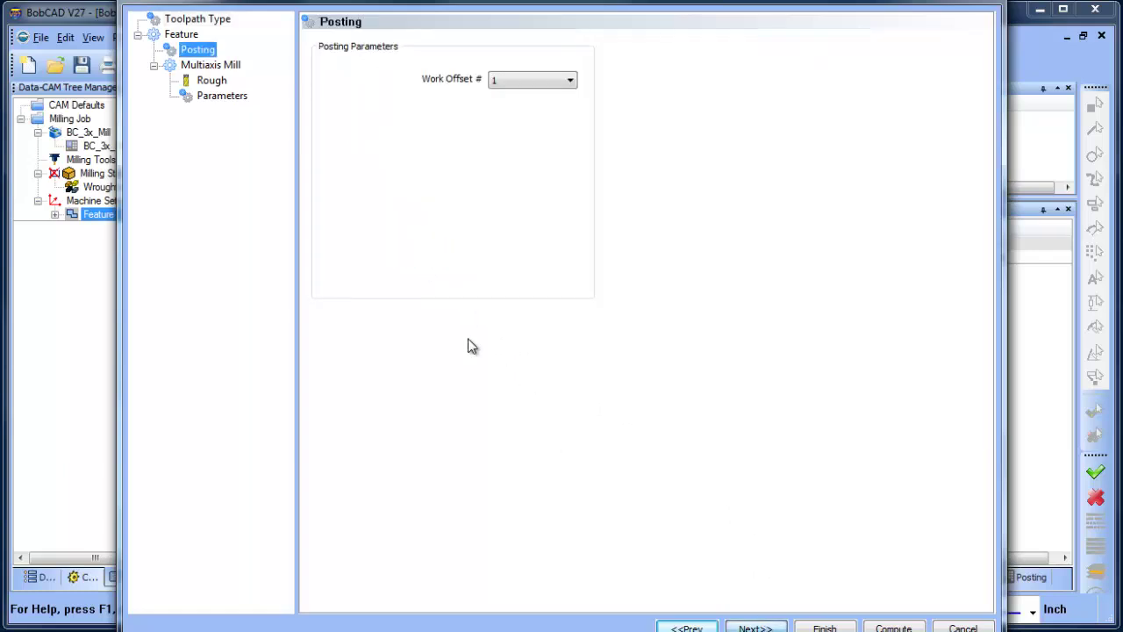
{"action": "left_click", "coordinate": [209, 83]}
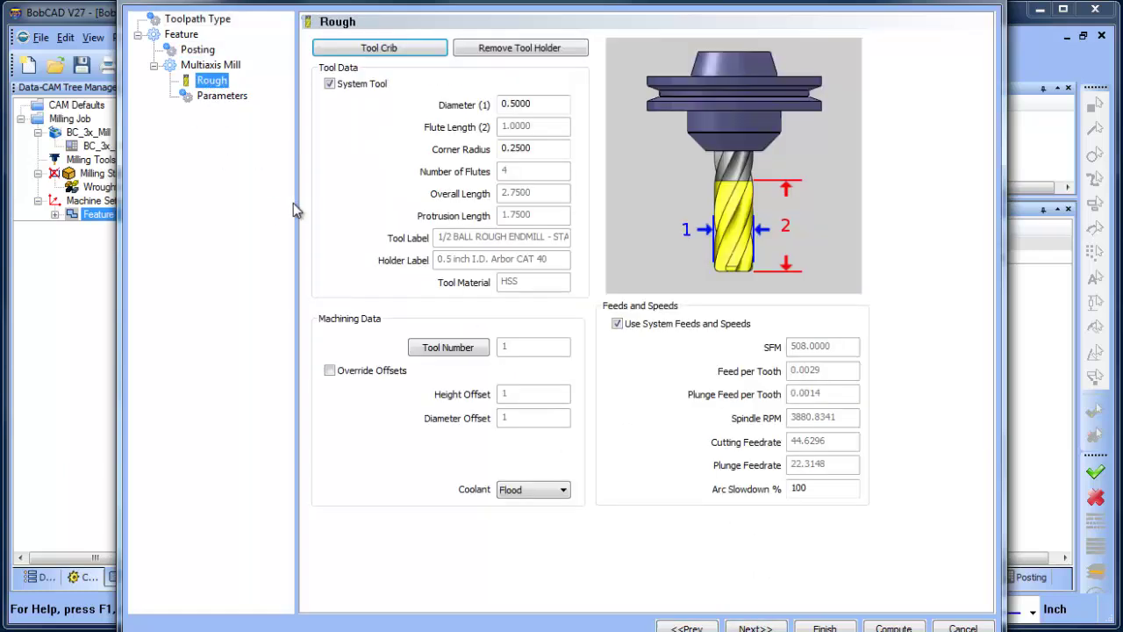
{"action": "left_click", "coordinate": [223, 97]}
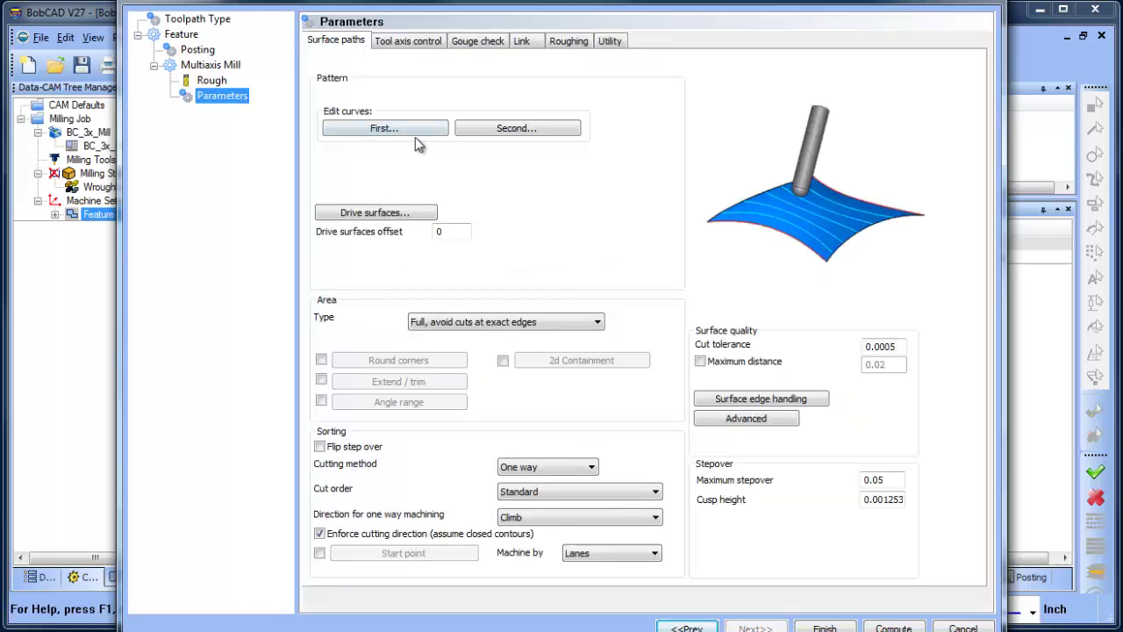
{"action": "left_click", "coordinate": [384, 128]}
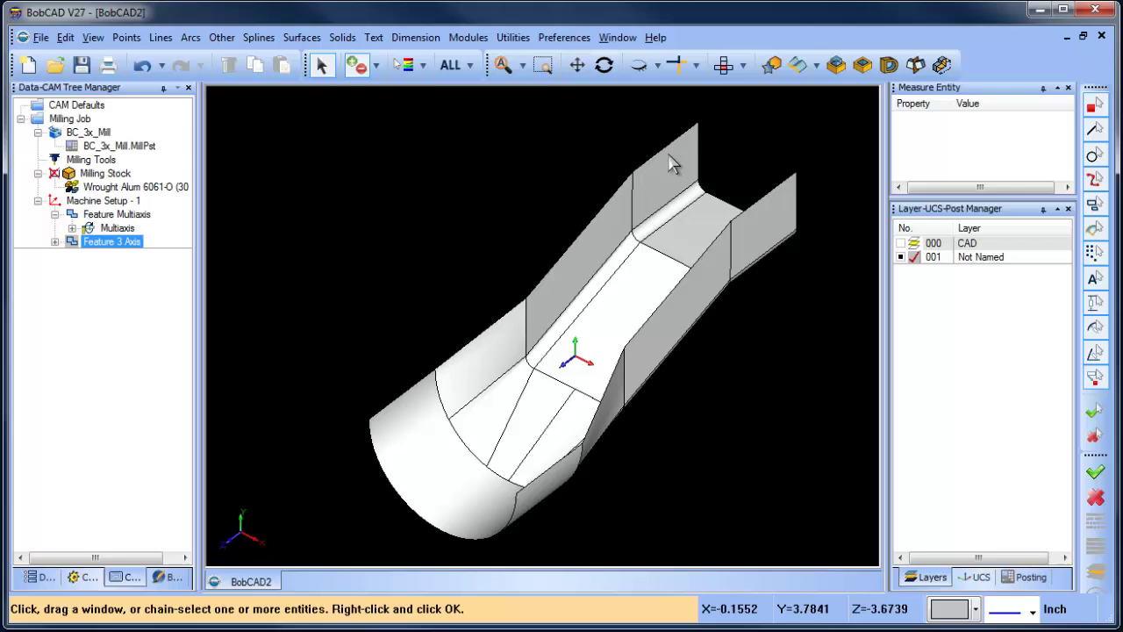
Step: Chain the left wall's top edge as the first guide curve
{"action": "left_click", "coordinate": [607, 209]}
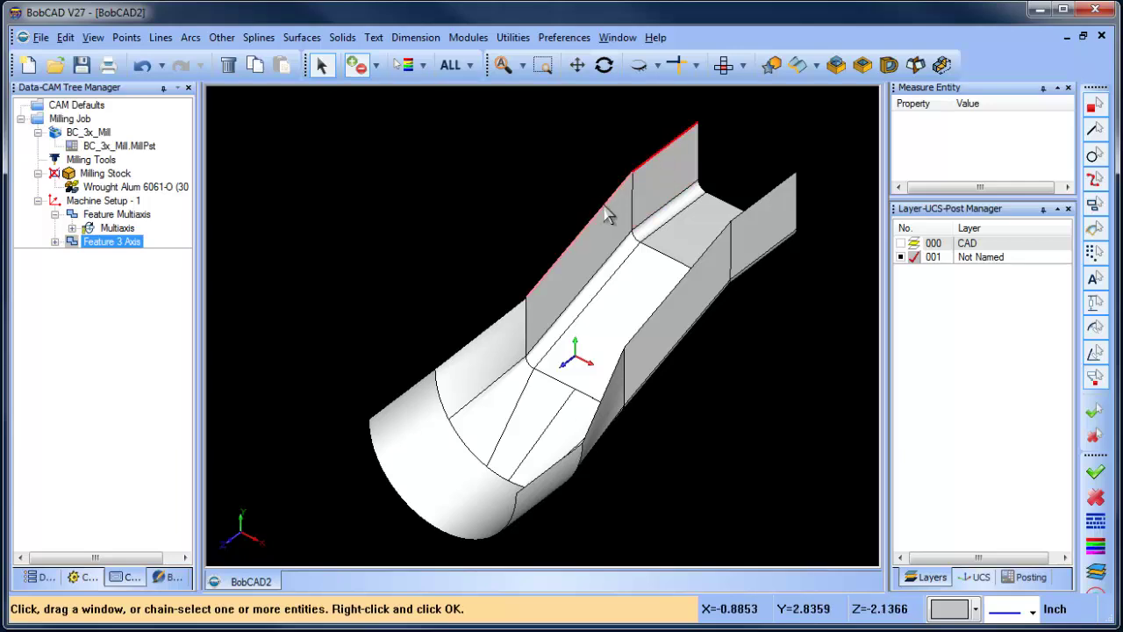
{"action": "left_click", "coordinate": [431, 371]}
{"action": "left_click", "coordinate": [409, 393]}
{"action": "right_click", "coordinate": [386, 252]}
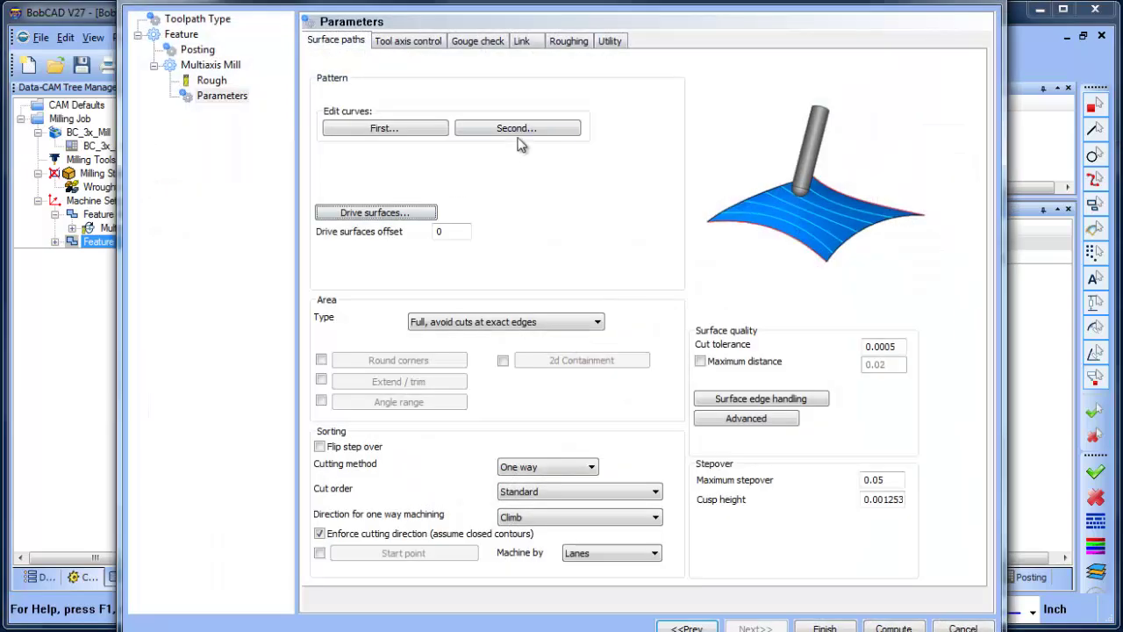
Step: Chain the right-side edges down to the lower-left corner as the second guide curve
{"action": "left_click", "coordinate": [518, 132]}
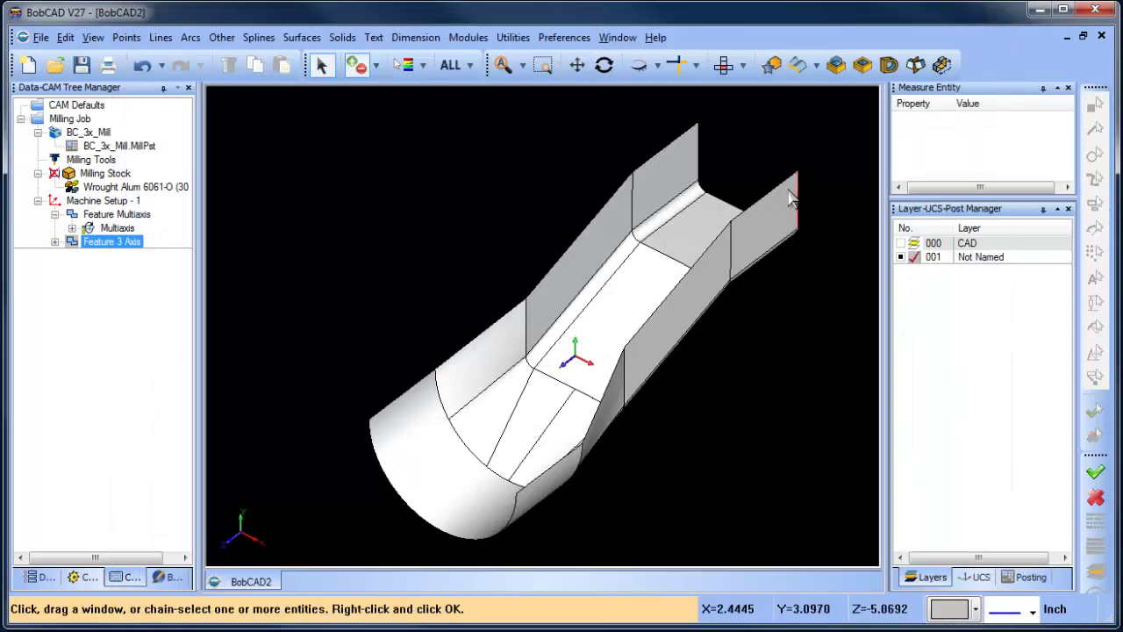
{"action": "left_click", "coordinate": [776, 194]}
{"action": "left_click", "coordinate": [700, 268]}
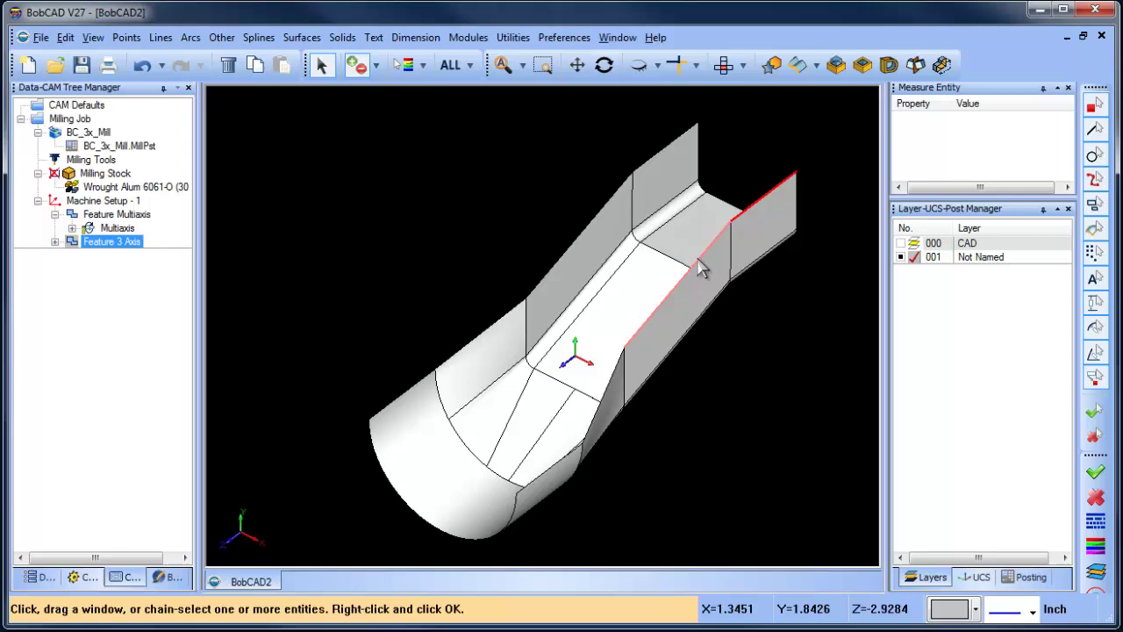
{"action": "left_click", "coordinate": [620, 380]}
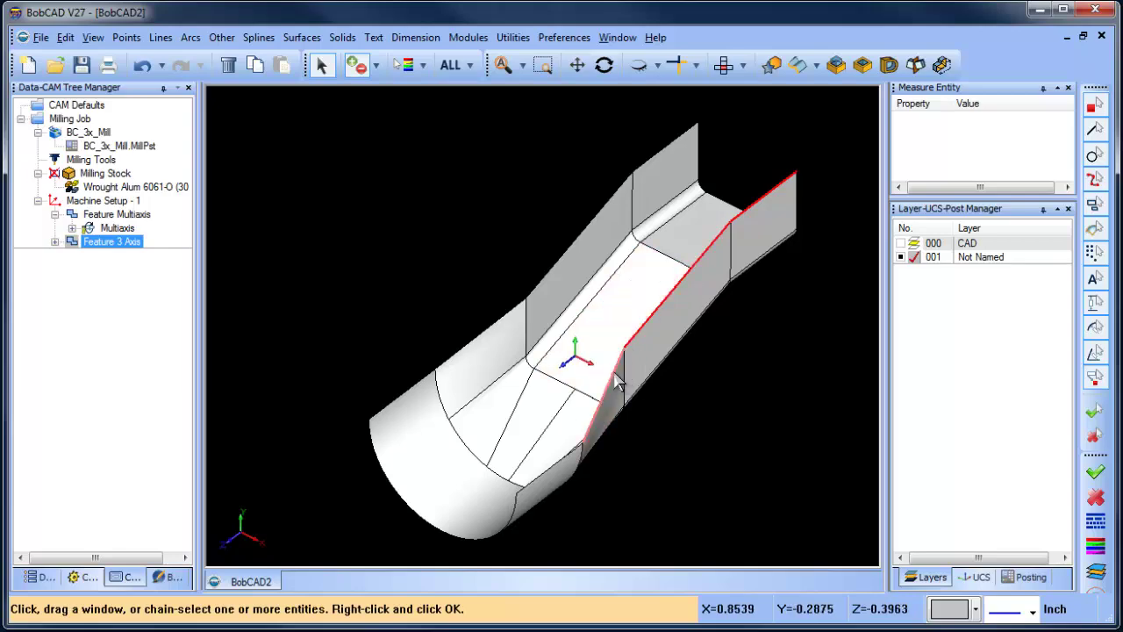
{"action": "left_click", "coordinate": [562, 471]}
{"action": "middle_click_drag", "start_coordinate": [712, 399], "coordinate": [784, 378]}
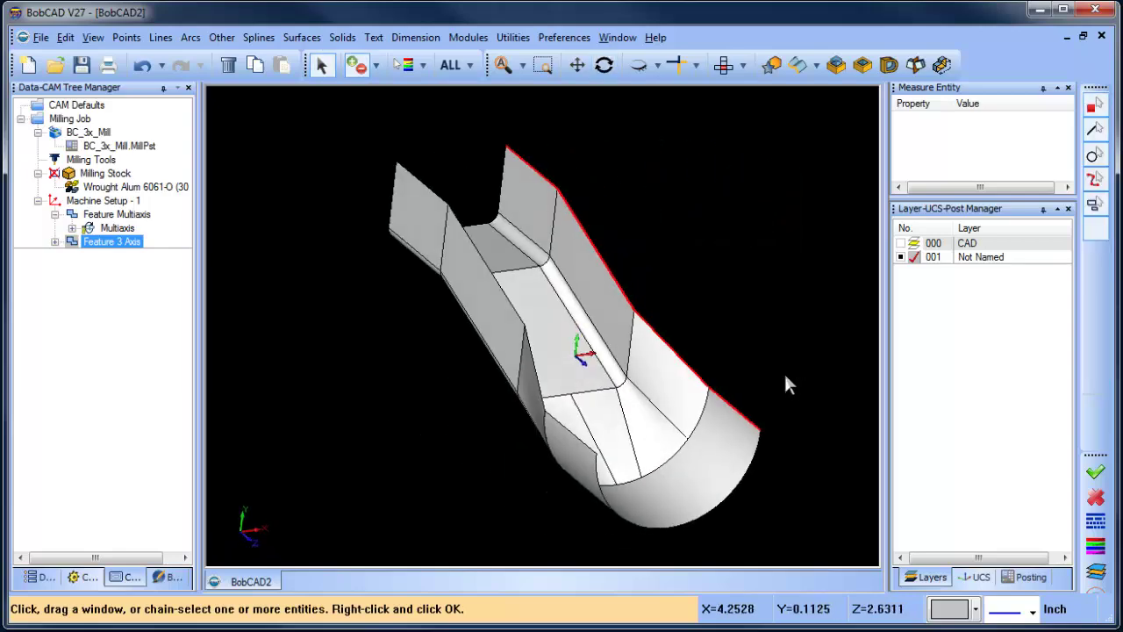
{"action": "right_click", "coordinate": [720, 254]}
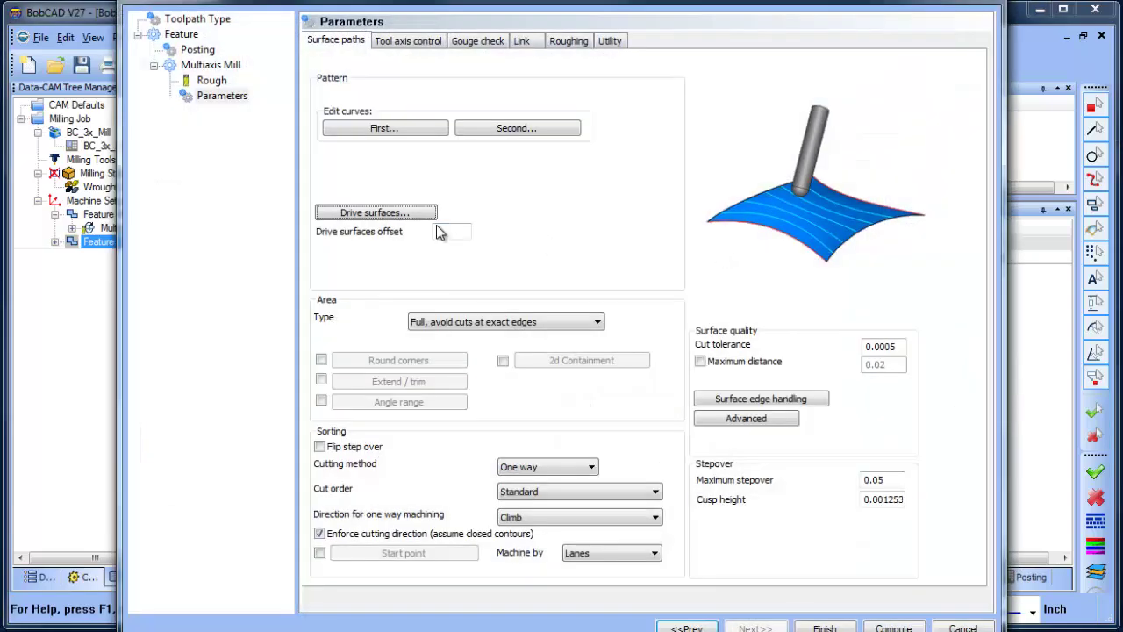
{"action": "left_click", "coordinate": [401, 219]}
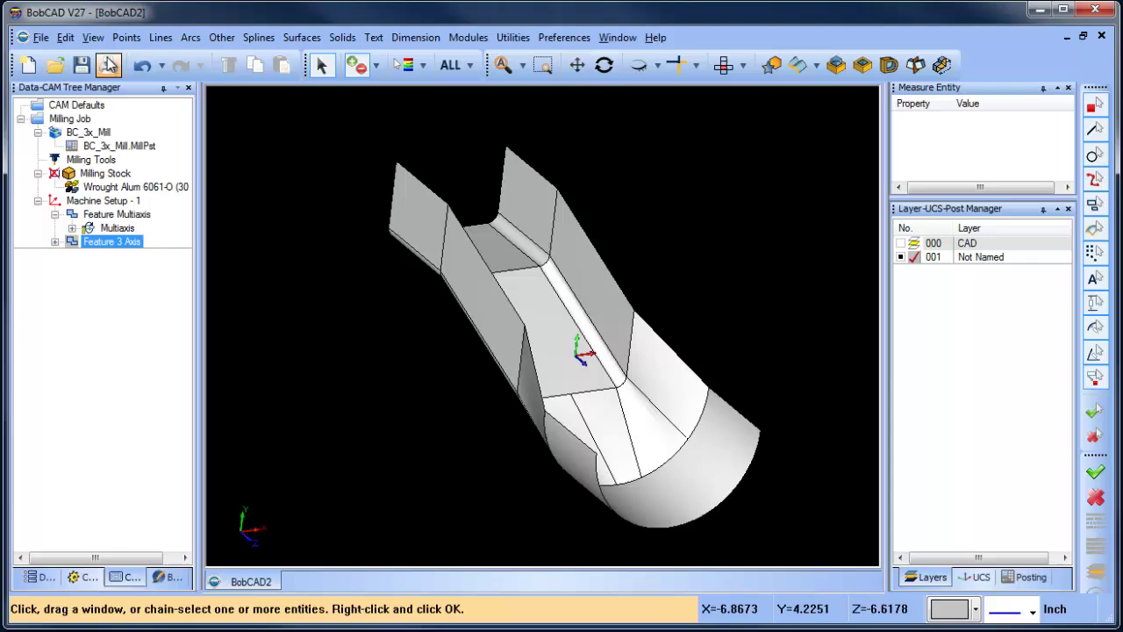
Step: Turn on surface normal display and orbit the channel to an upright end-on view
{"action": "left_click", "coordinate": [93, 37]}
{"action": "left_click", "coordinate": [145, 394]}
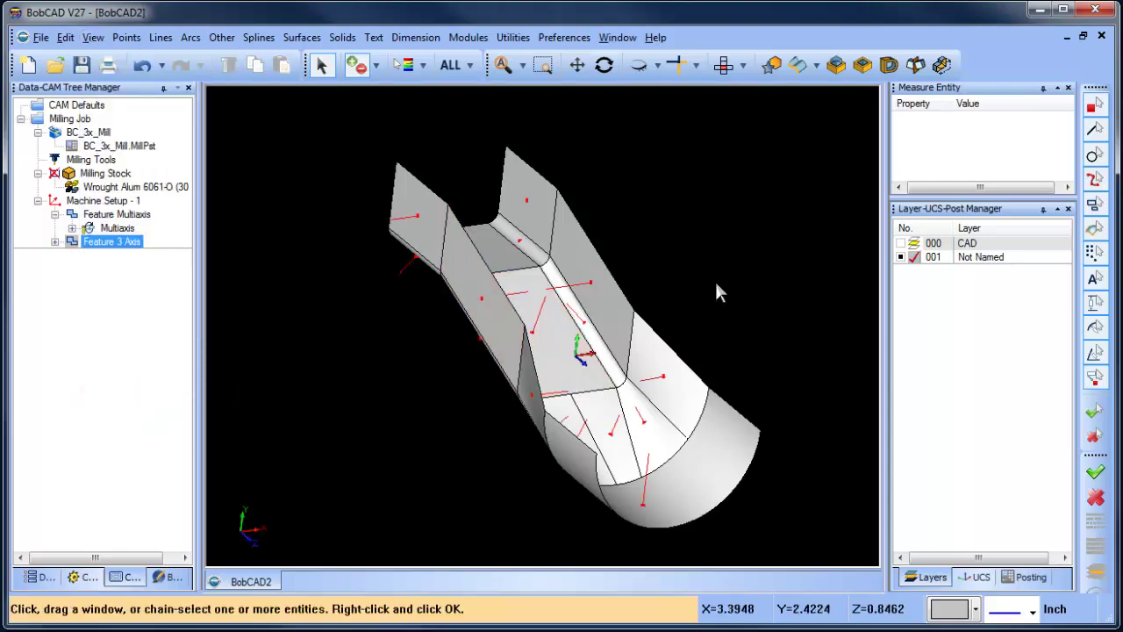
{"action": "middle_click_drag", "start_coordinate": [717, 294], "coordinate": [694, 318]}
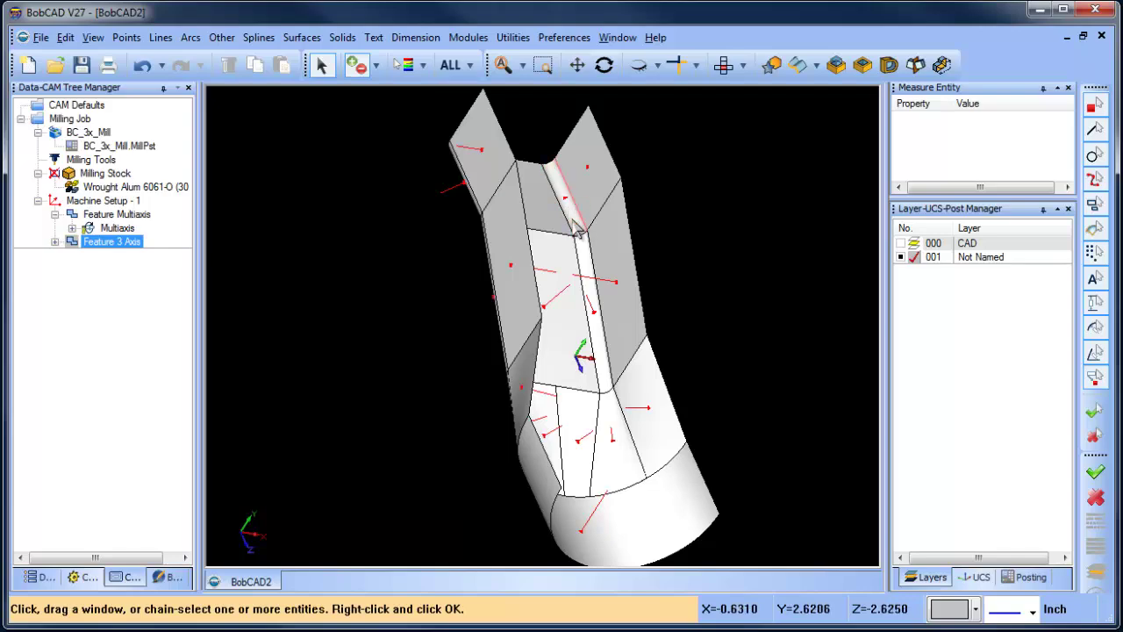
{"action": "middle_click_drag", "start_coordinate": [756, 272], "coordinate": [685, 273]}
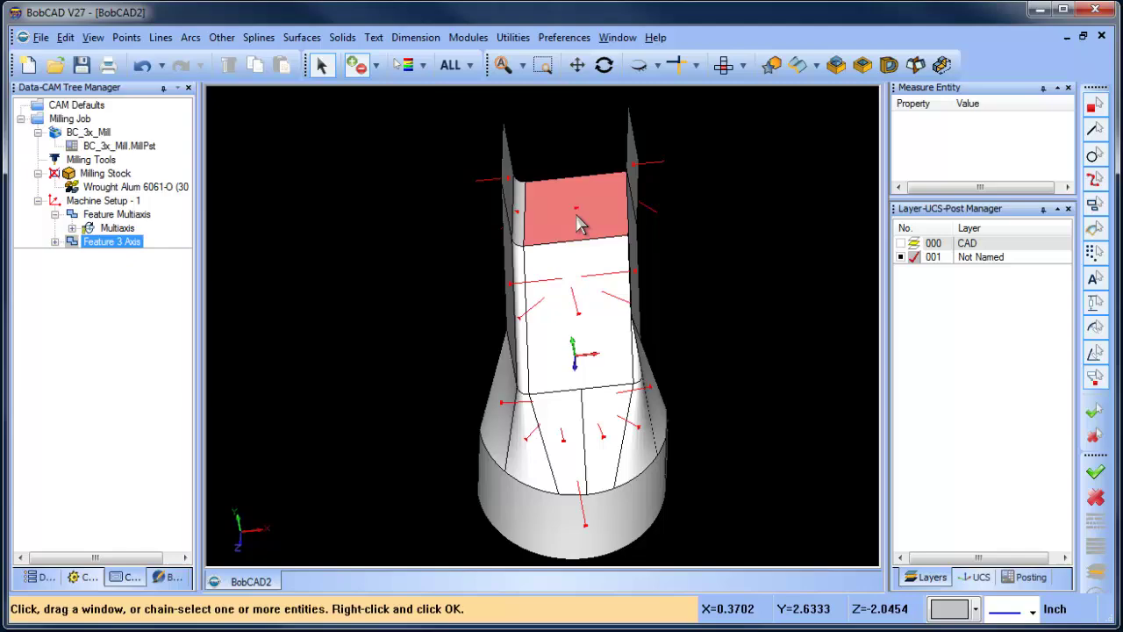
{"action": "middle_click_drag", "start_coordinate": [734, 339], "coordinate": [705, 326]}
Step: Confirm the picked channel faces as drive surfaces to return to the Multiaxis Parameters
{"action": "right_click", "coordinate": [687, 321]}
{"action": "right_click", "coordinate": [746, 256]}
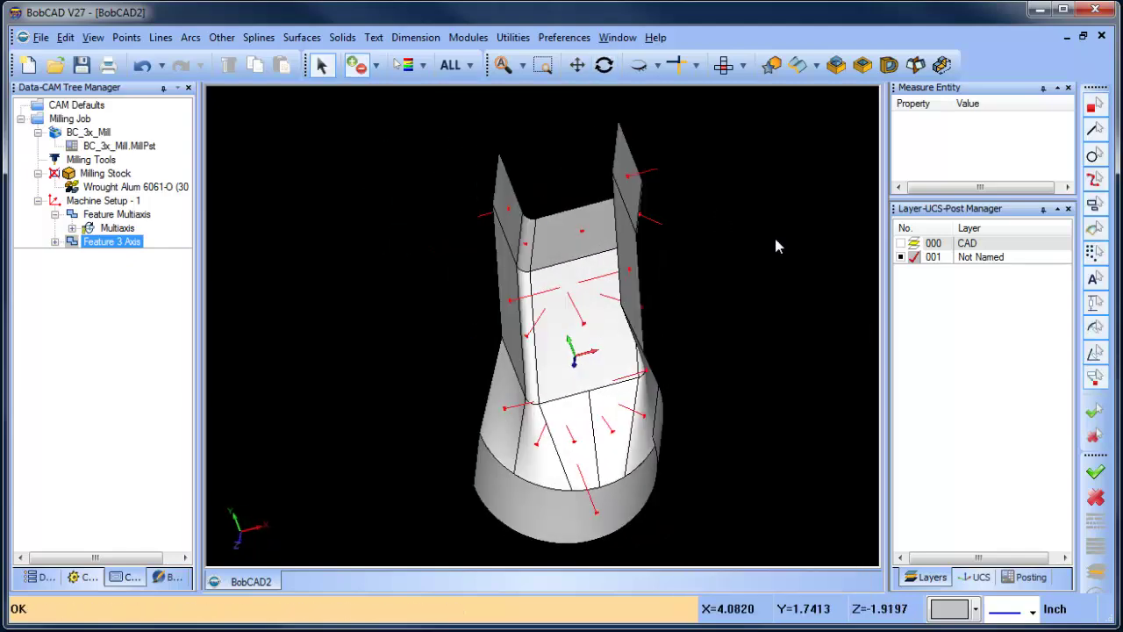
{"action": "right_click", "coordinate": [774, 234]}
{"action": "left_click", "coordinate": [757, 230]}
{"action": "right_click", "coordinate": [409, 187]}
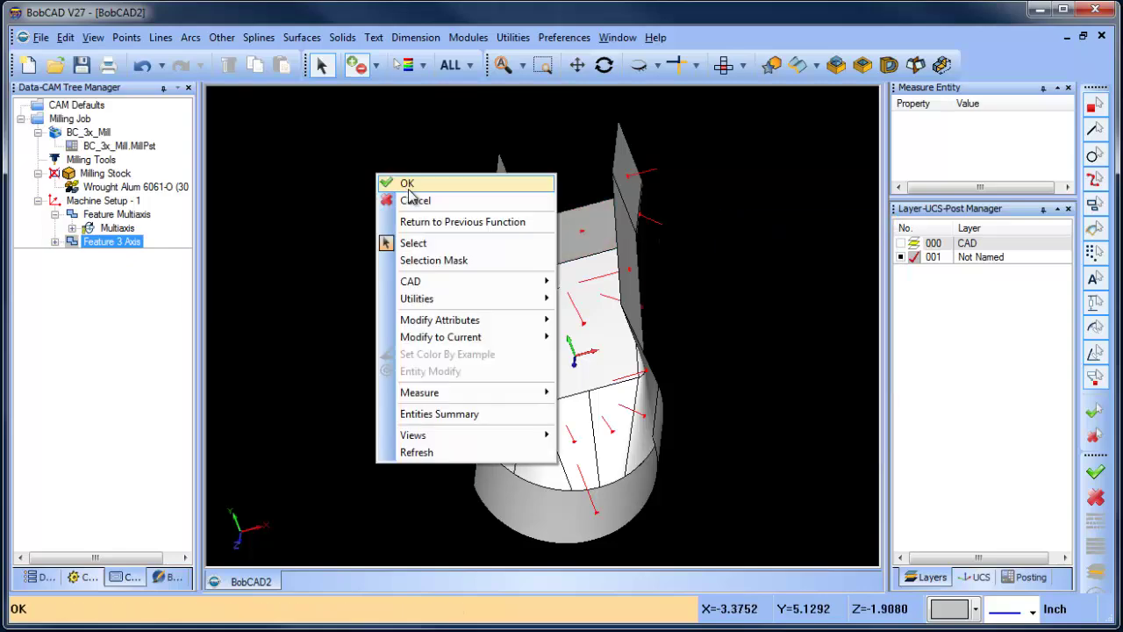
{"action": "left_click", "coordinate": [414, 200]}
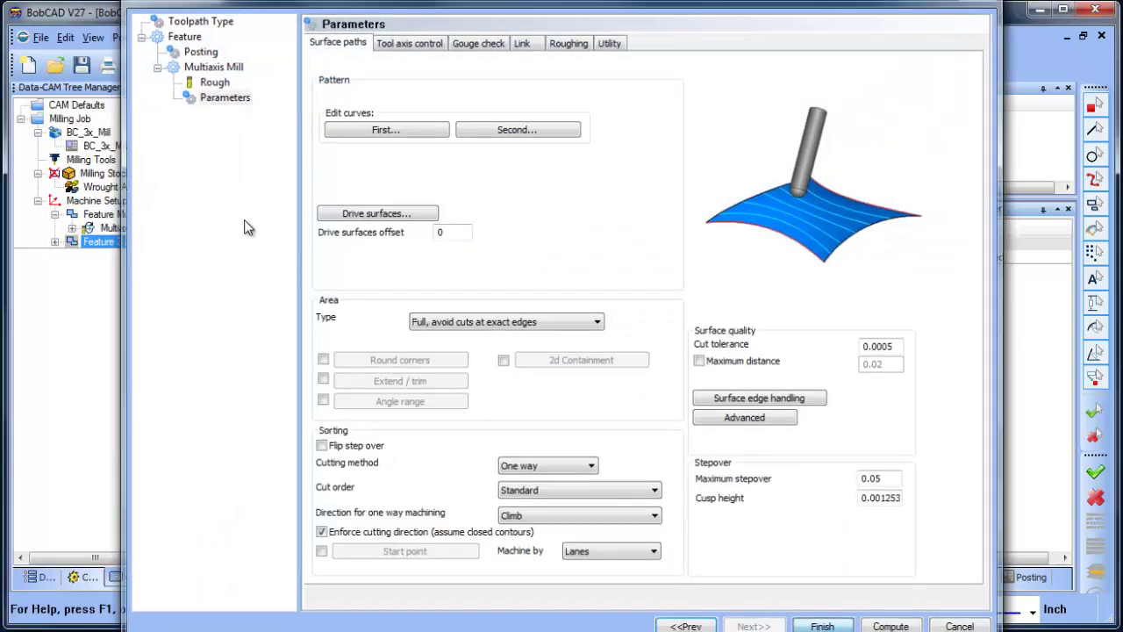
Step: Reverse the surface normals of the top front face and the right fin
{"action": "key", "text": "Escape"}
{"action": "left_click", "coordinate": [513, 37]}
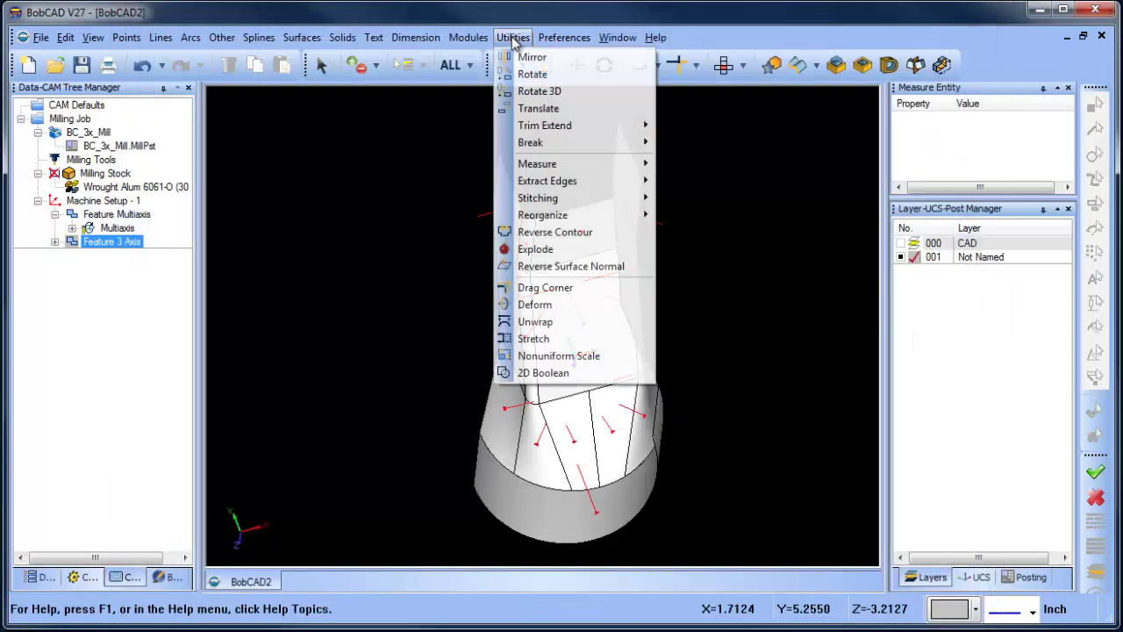
{"action": "left_click", "coordinate": [602, 266]}
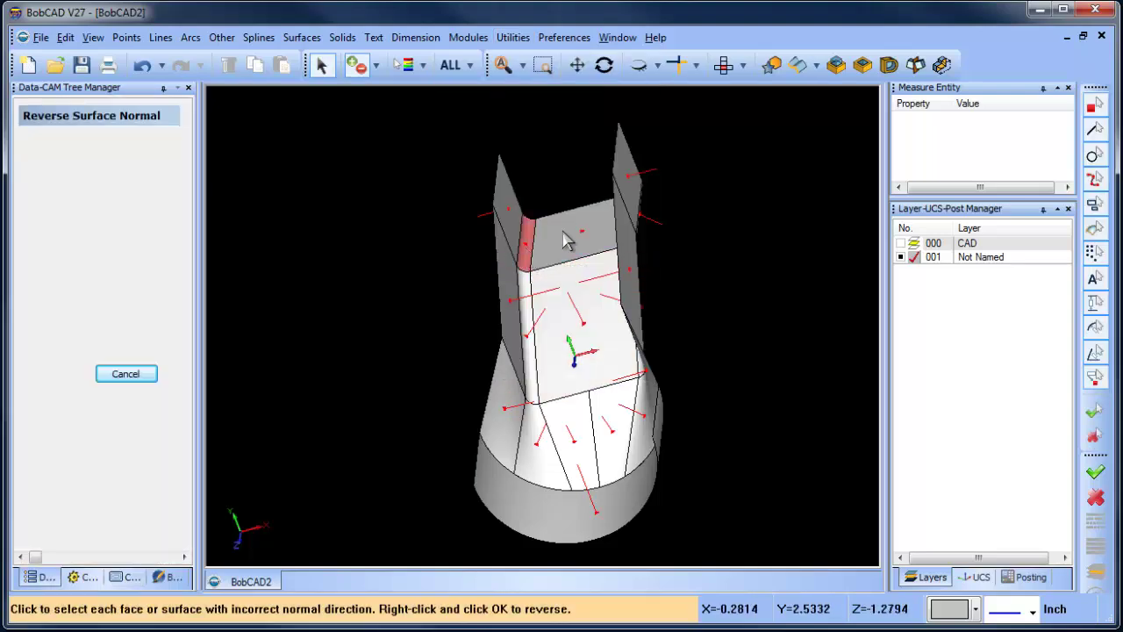
{"action": "left_click", "coordinate": [535, 226]}
{"action": "middle_click_drag", "start_coordinate": [673, 270], "coordinate": [780, 261]}
{"action": "left_click", "coordinate": [584, 186]}
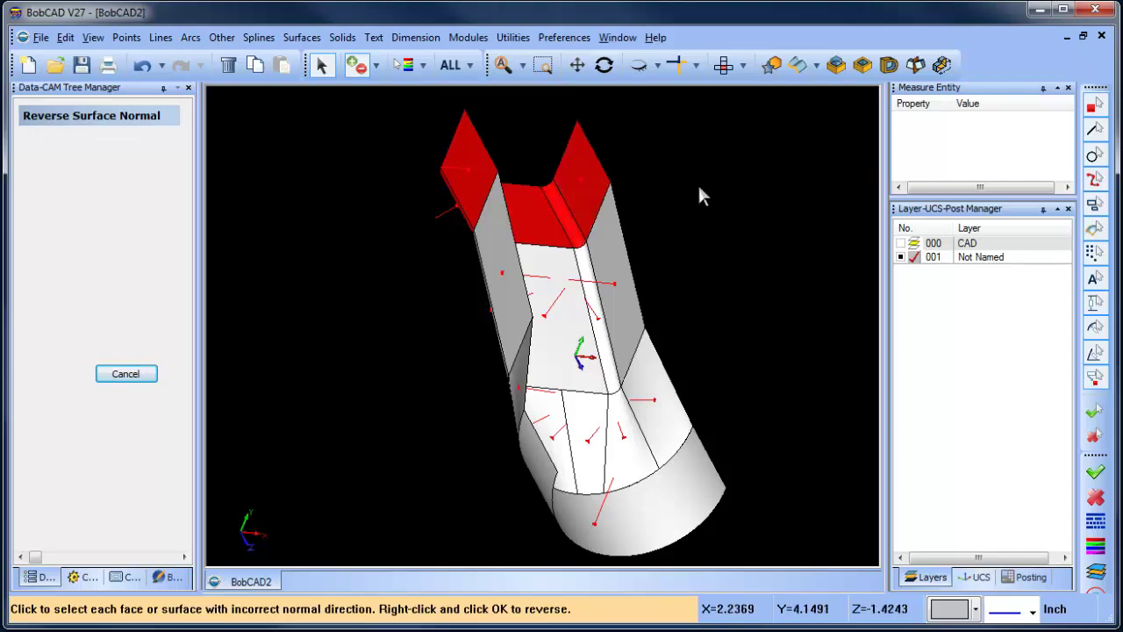
{"action": "right_click", "coordinate": [700, 182]}
{"action": "left_click", "coordinate": [729, 189]}
Step: Orbit toward a front view and hide the surface normal markers
{"action": "middle_click_drag", "start_coordinate": [722, 325], "coordinate": [685, 308]}
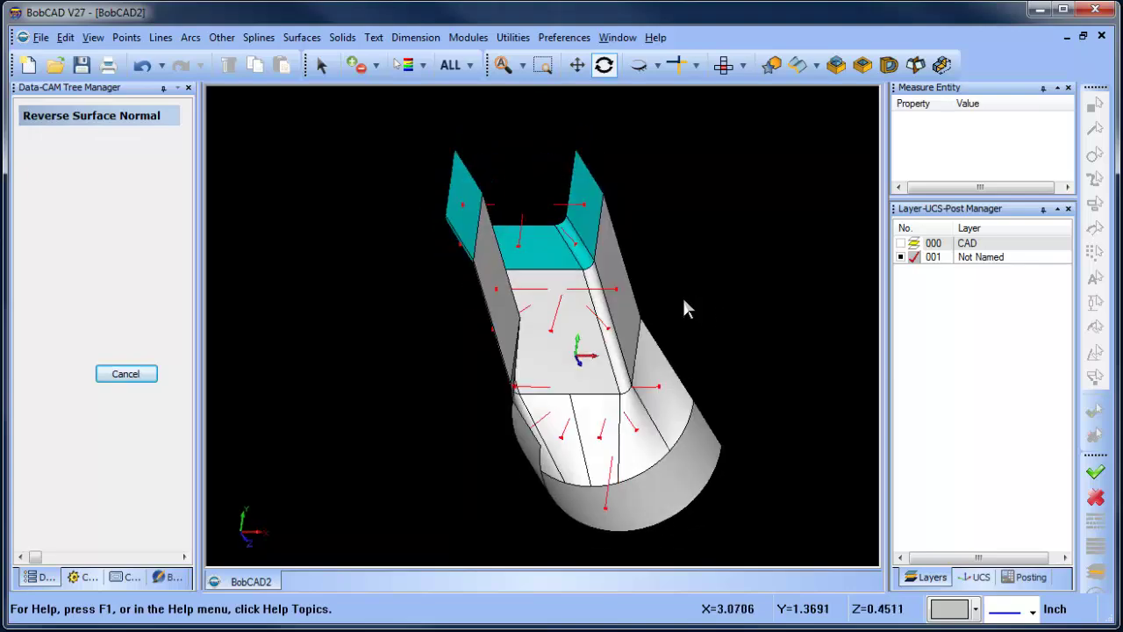
{"action": "left_click", "coordinate": [93, 36]}
{"action": "left_click", "coordinate": [167, 392]}
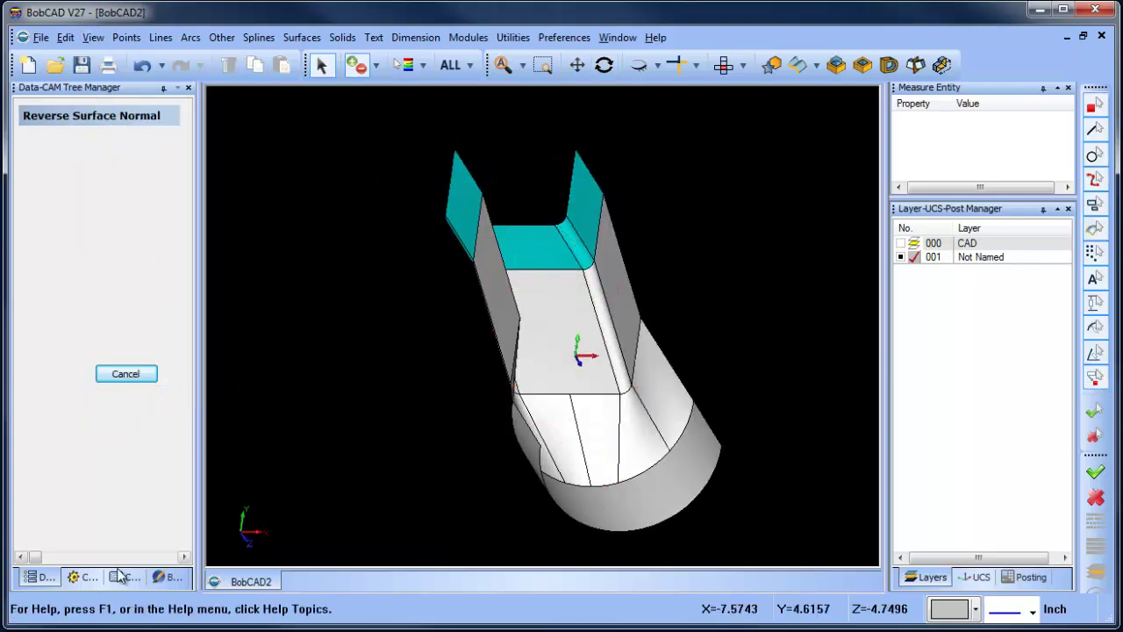
Step: Edit Feature Multiaxis and set its drive surfaces to ALL surfaces of the model
{"action": "right_click", "coordinate": [105, 226]}
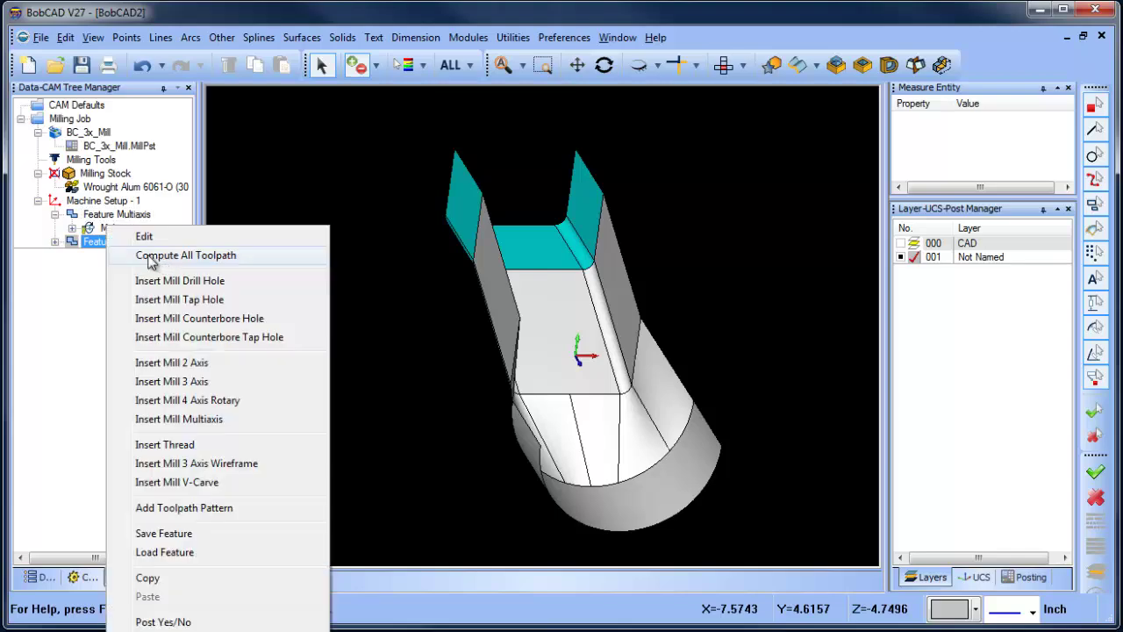
{"action": "right_click", "coordinate": [100, 215]}
{"action": "left_click", "coordinate": [158, 225]}
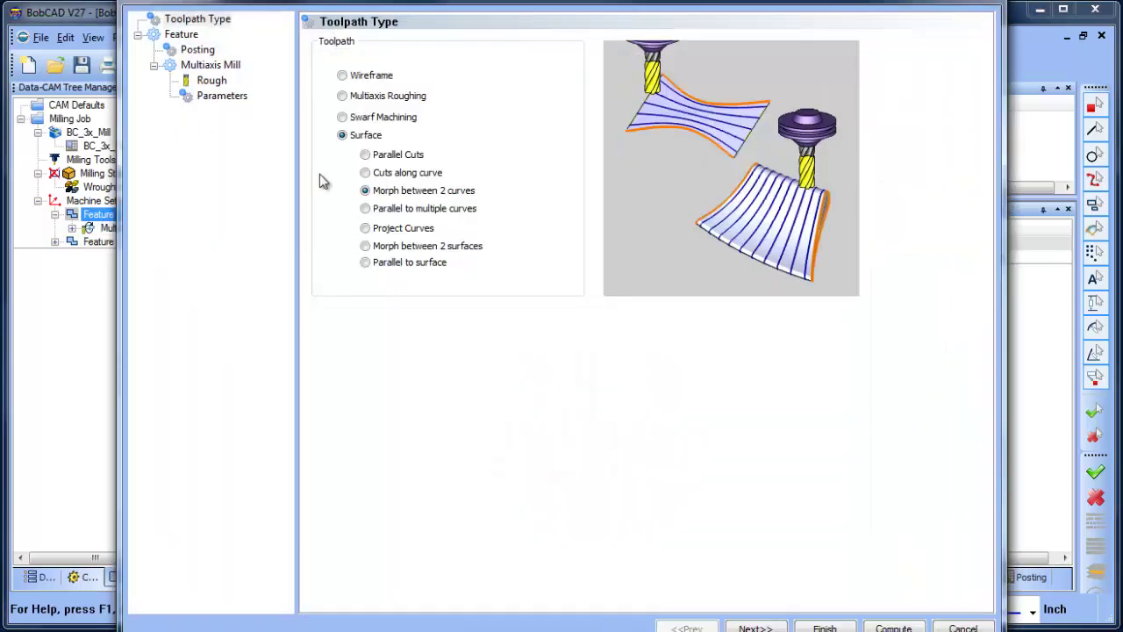
{"action": "left_click", "coordinate": [222, 94]}
{"action": "left_click", "coordinate": [384, 215]}
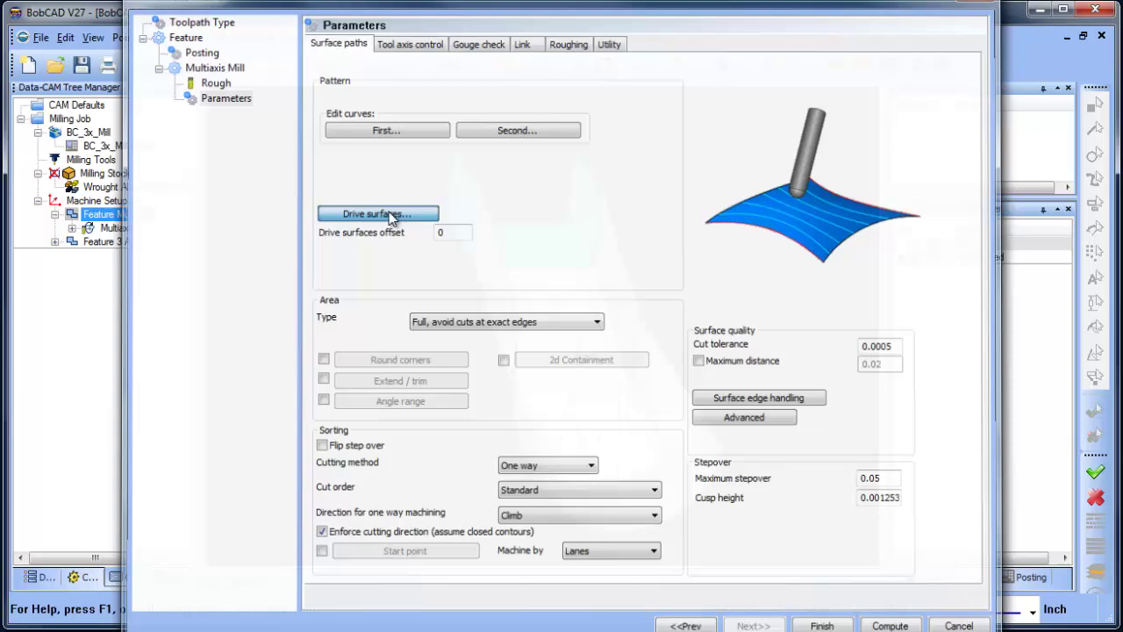
{"action": "left_click", "coordinate": [452, 70]}
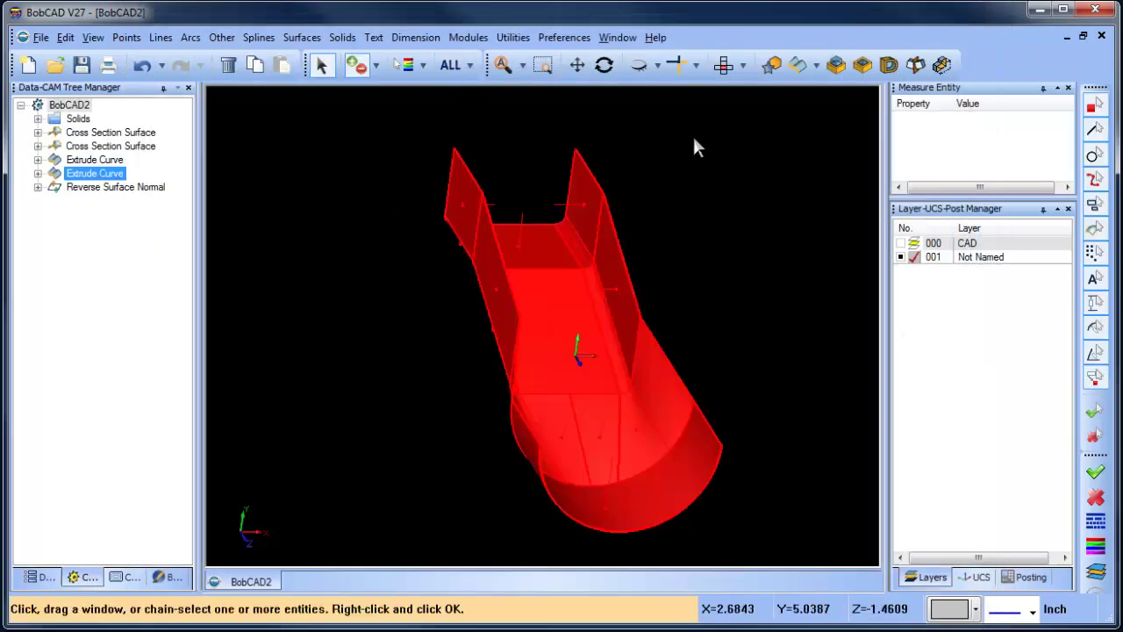
{"action": "right_click", "coordinate": [694, 139]}
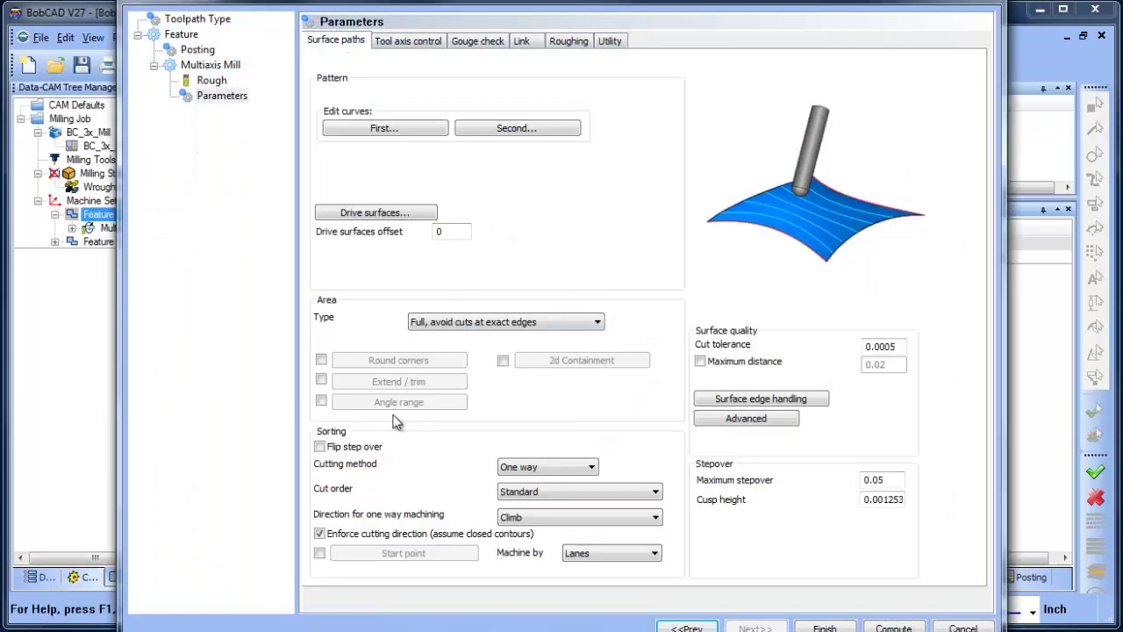
Step: Set the cutting method to Zigzag and the tool axis output format to 3 Axis
{"action": "left_click", "coordinate": [550, 470]}
{"action": "left_click", "coordinate": [526, 483]}
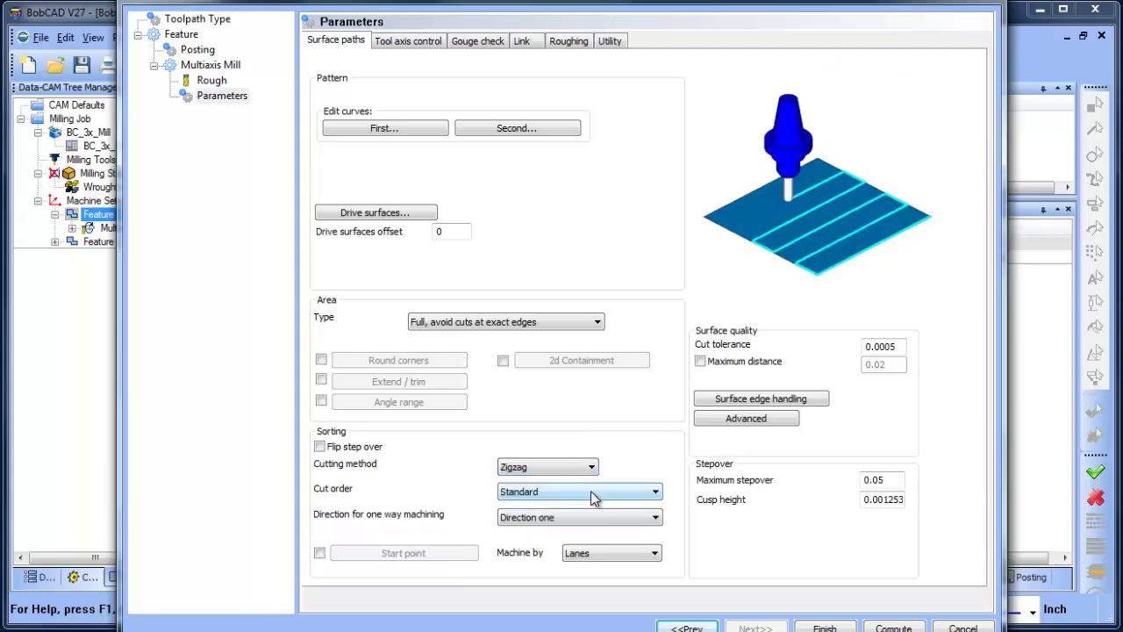
{"action": "left_click", "coordinate": [401, 40]}
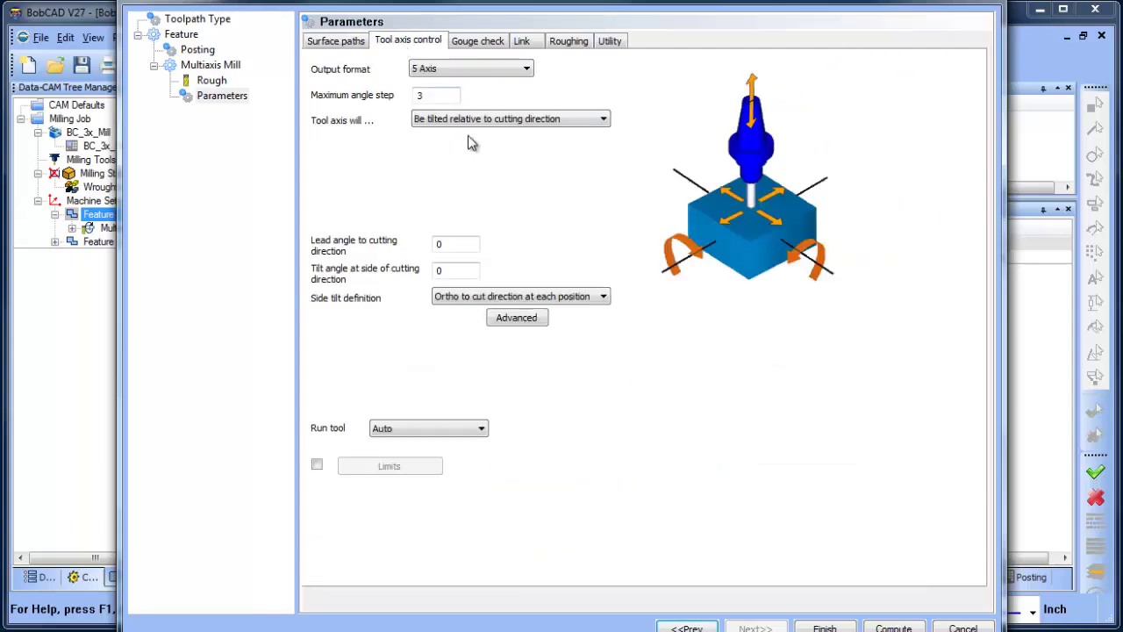
{"action": "left_click", "coordinate": [466, 70]}
{"action": "left_click", "coordinate": [468, 80]}
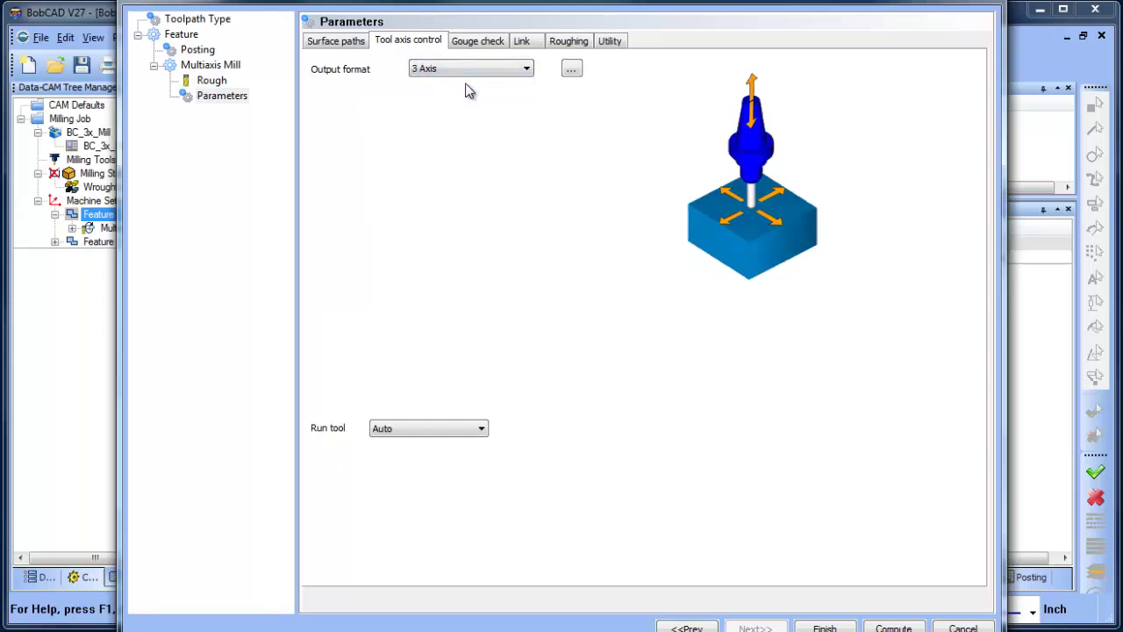
Step: Compute the zigzag toolpath, inspect its passes over the channel floor, walls and fins, then select Feature Multiaxis
{"action": "left_click", "coordinate": [893, 629]}
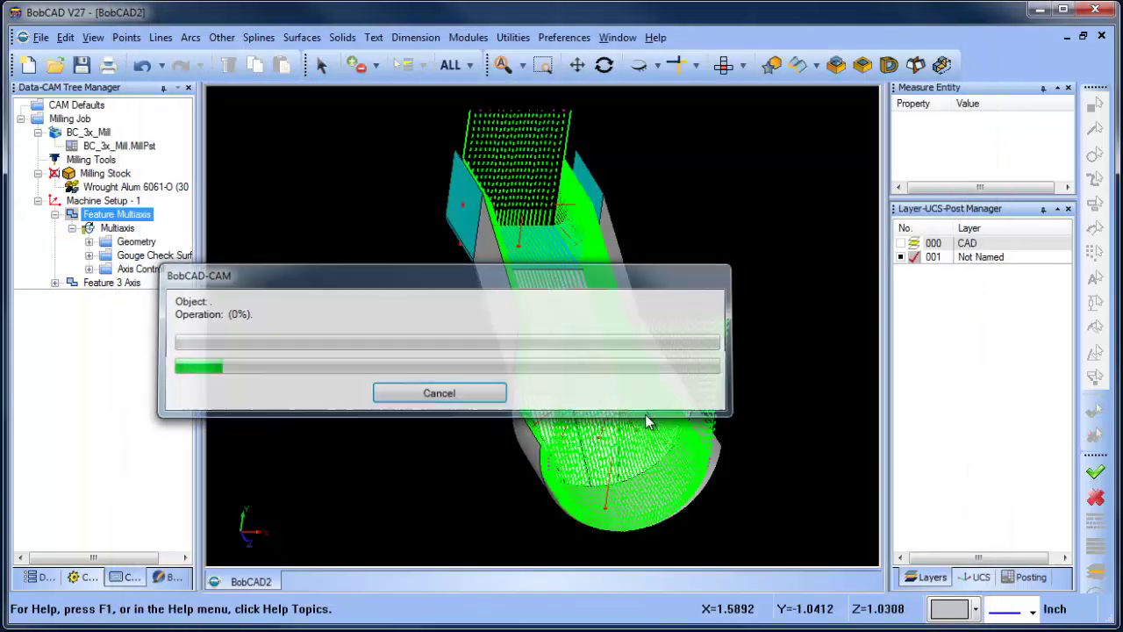
{"action": "middle_click_drag", "start_coordinate": [751, 389], "coordinate": [616, 336]}
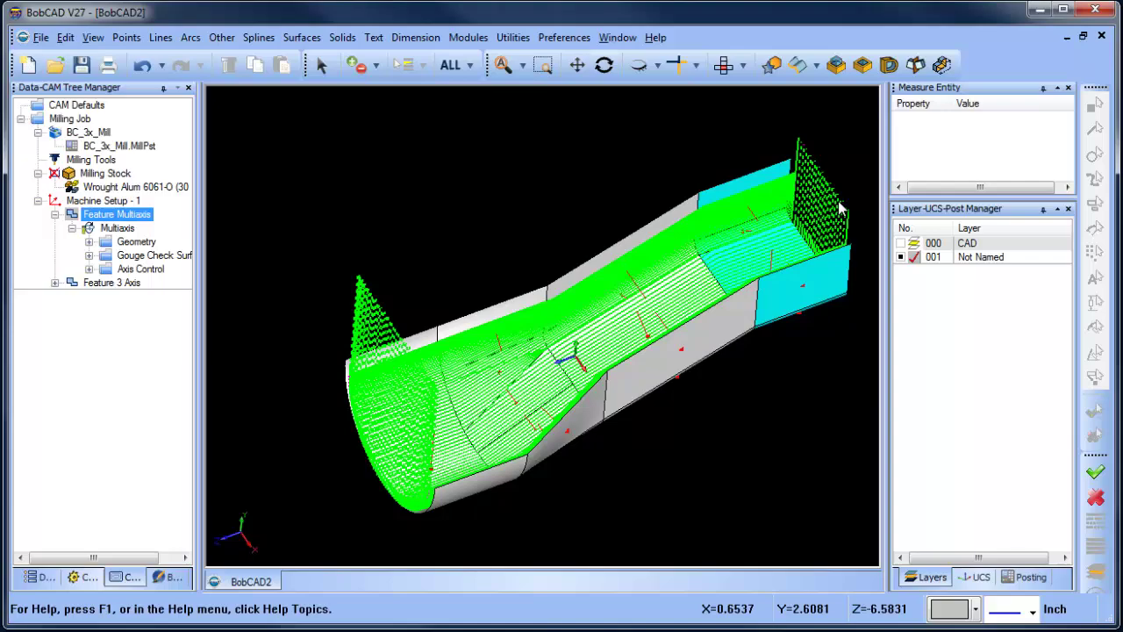
{"action": "scroll", "coordinate": [792, 245], "scroll_direction": "up", "scroll_amount": 5}
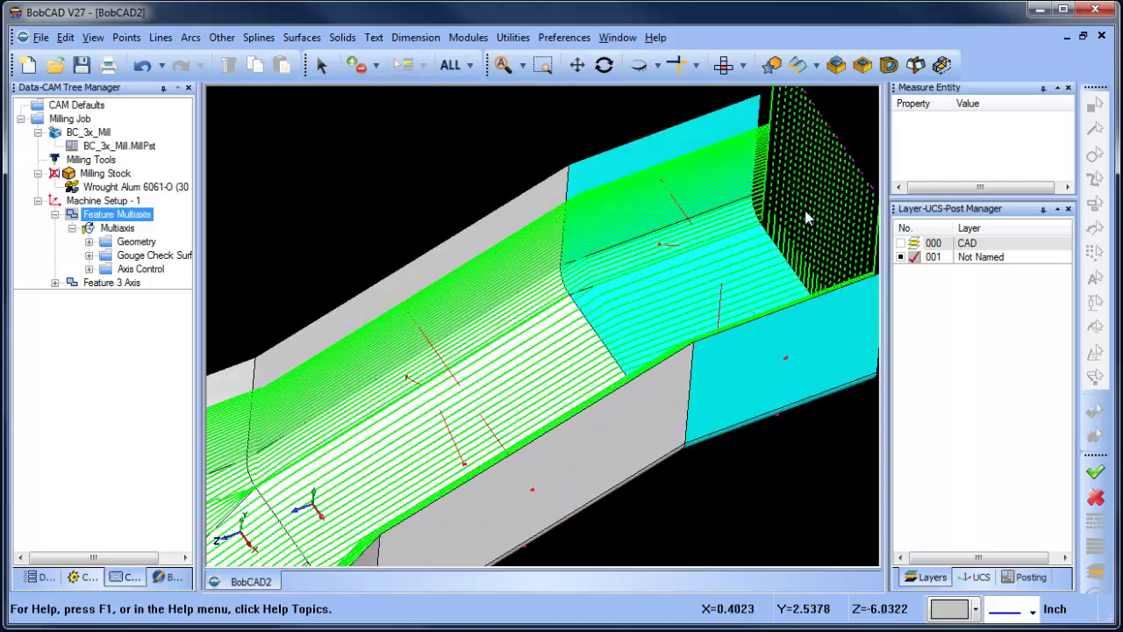
{"action": "middle_click_drag", "start_coordinate": [758, 303], "coordinate": [650, 110]}
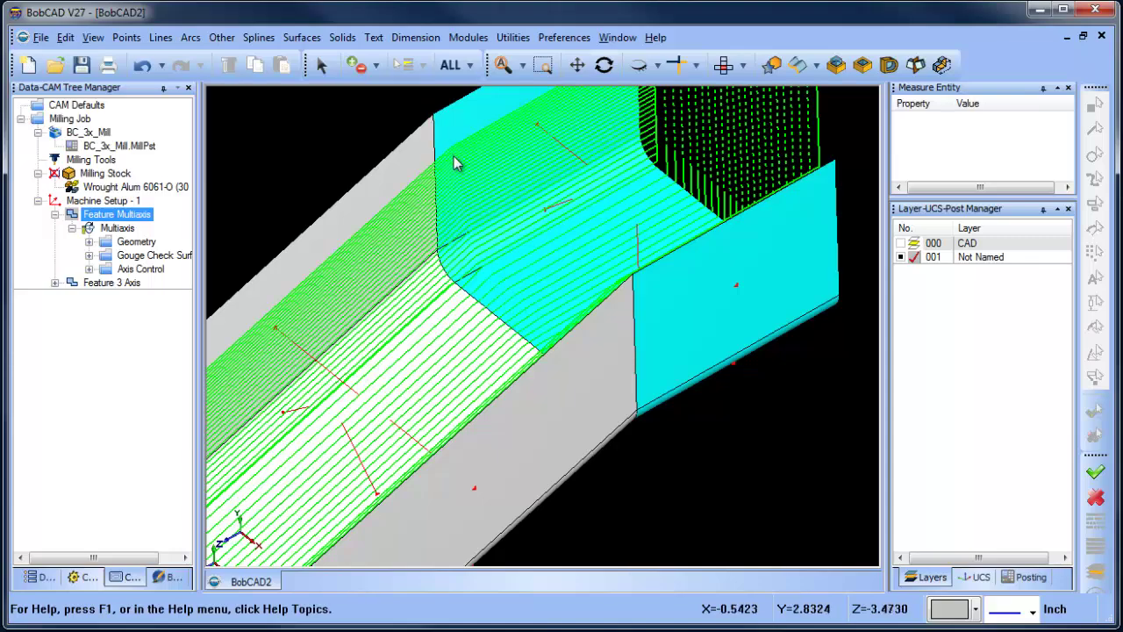
{"action": "middle_click_drag", "start_coordinate": [453, 158], "coordinate": [475, 207]}
{"action": "middle_click_drag", "start_coordinate": [561, 417], "coordinate": [536, 252]}
{"action": "scroll", "coordinate": [534, 252], "scroll_direction": "up", "scroll_amount": 2}
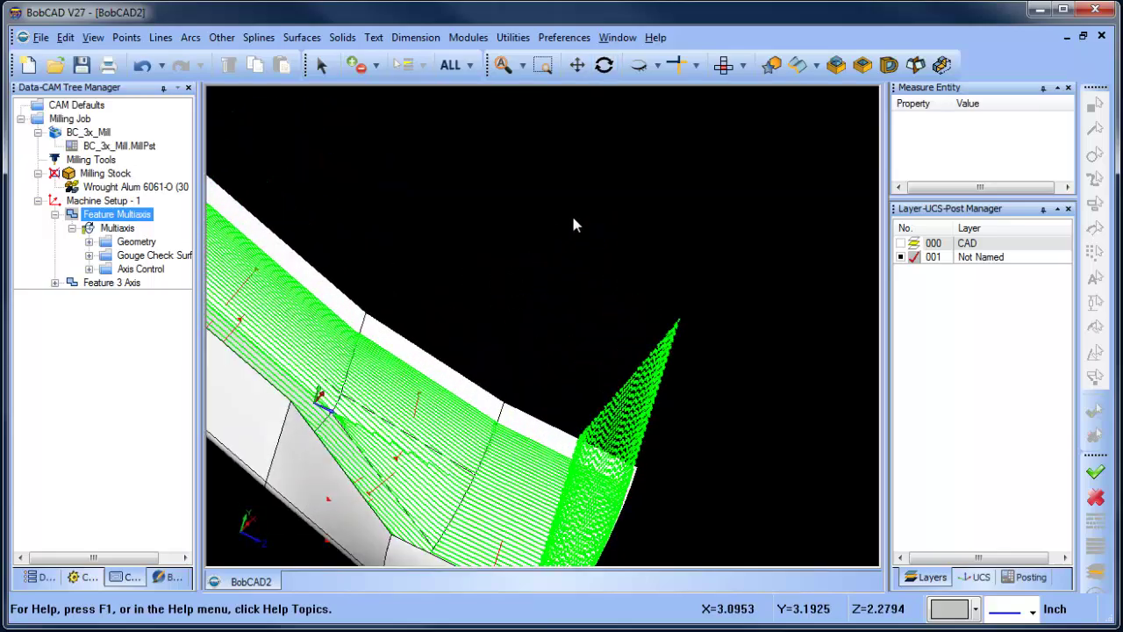
{"action": "scroll", "coordinate": [638, 182], "scroll_direction": "down", "scroll_amount": 4}
{"action": "middle_click_drag", "start_coordinate": [650, 394], "coordinate": [582, 331]}
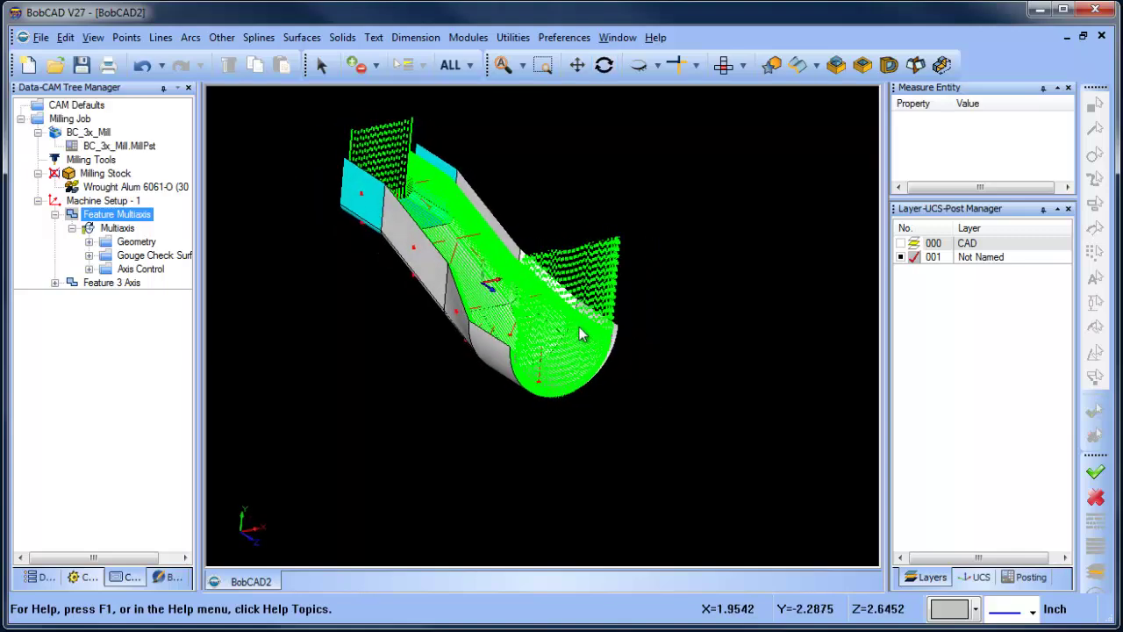
{"action": "left_click", "coordinate": [141, 268]}
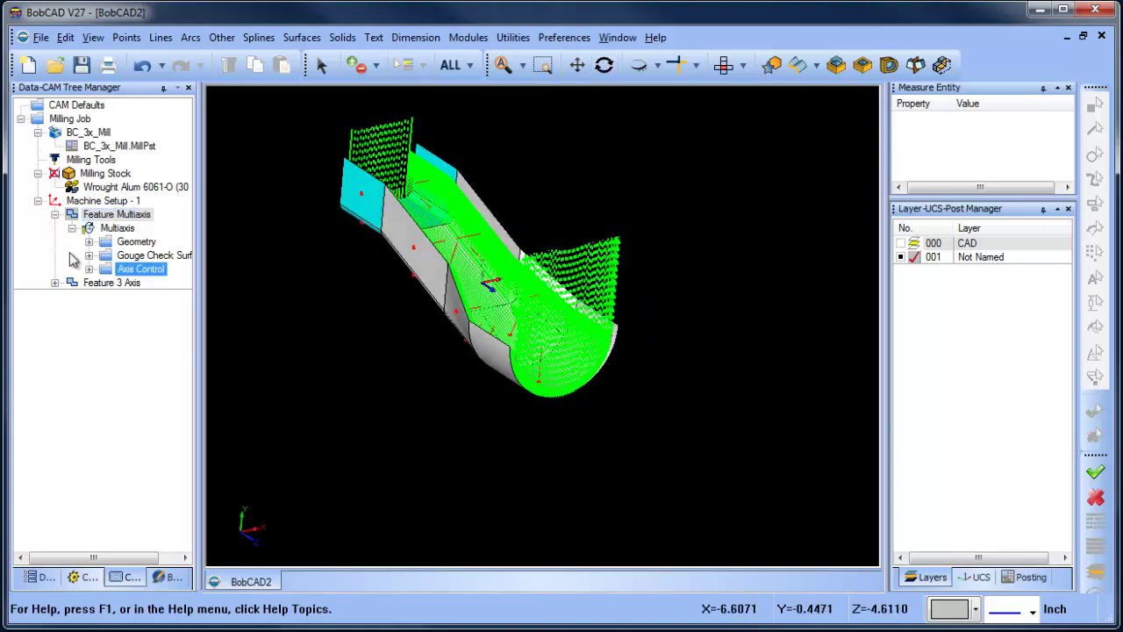
{"action": "left_click", "coordinate": [99, 217]}
Step: On the Link settings, set Large gaps and Large moves to Blend spline and recompute
{"action": "right_click", "coordinate": [132, 215]}
{"action": "left_click", "coordinate": [158, 224]}
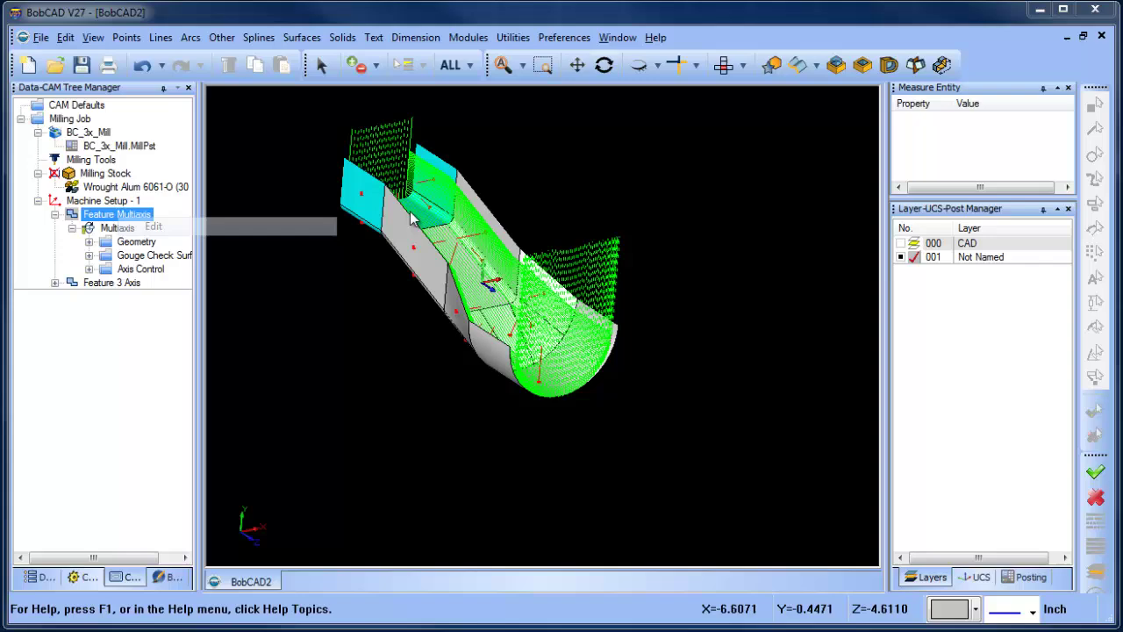
{"action": "left_click", "coordinate": [222, 95]}
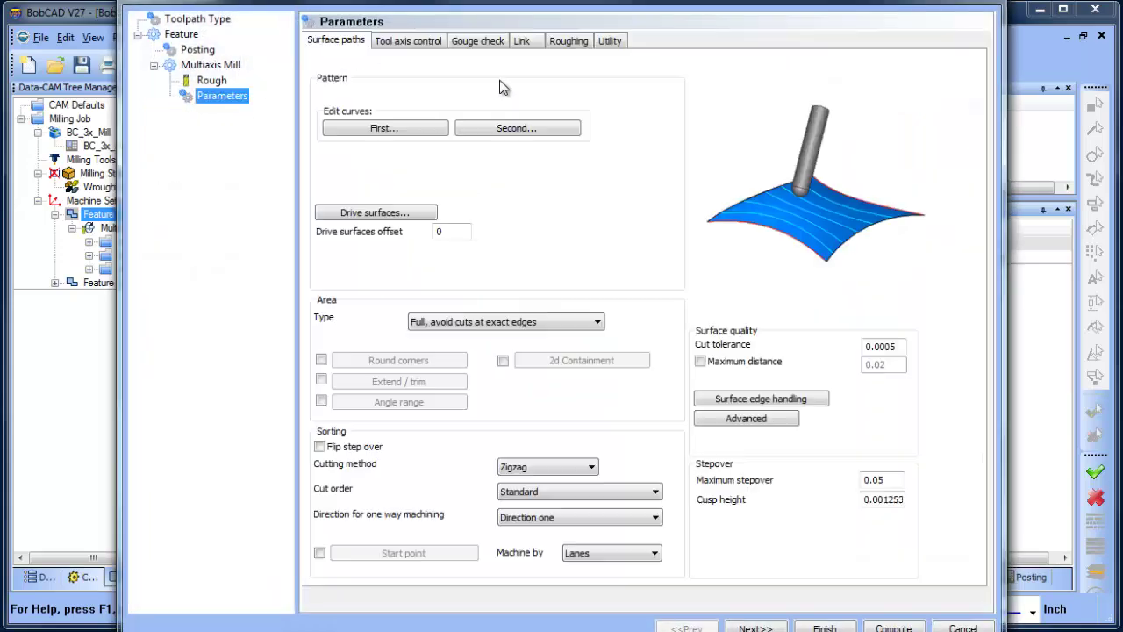
{"action": "left_click", "coordinate": [521, 40]}
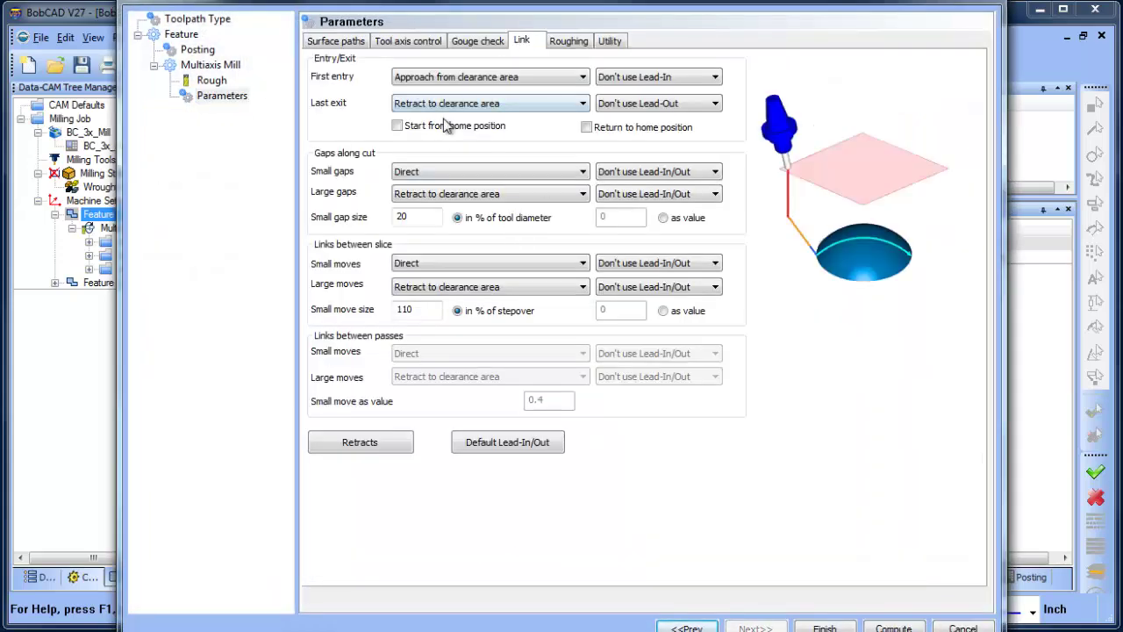
{"action": "left_click", "coordinate": [490, 194]}
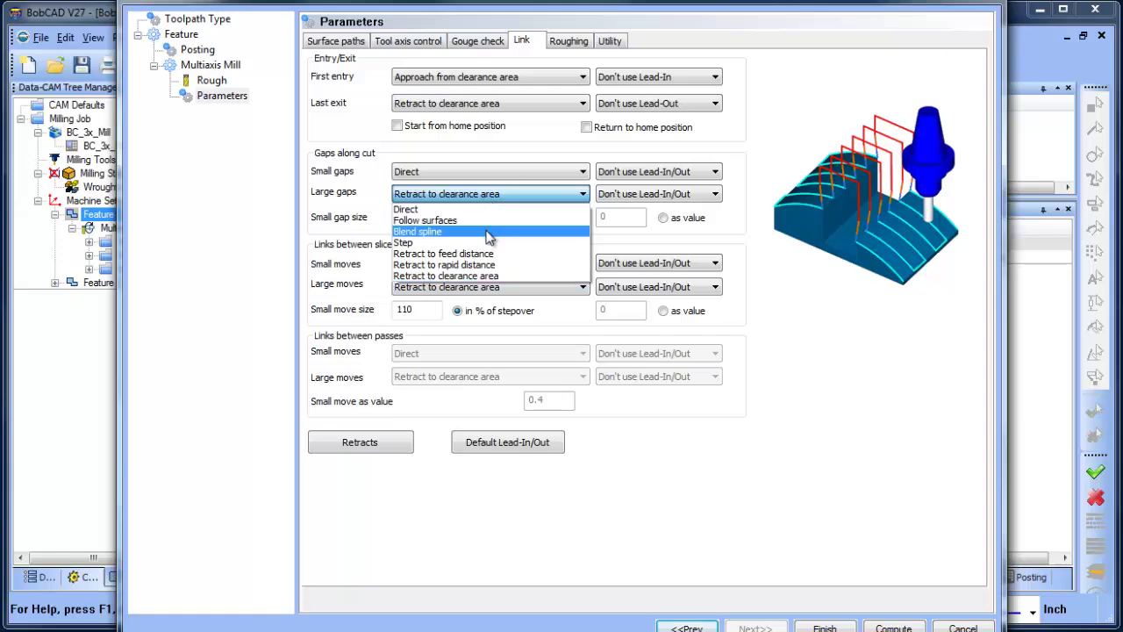
{"action": "left_click", "coordinate": [489, 231]}
{"action": "left_click", "coordinate": [478, 287]}
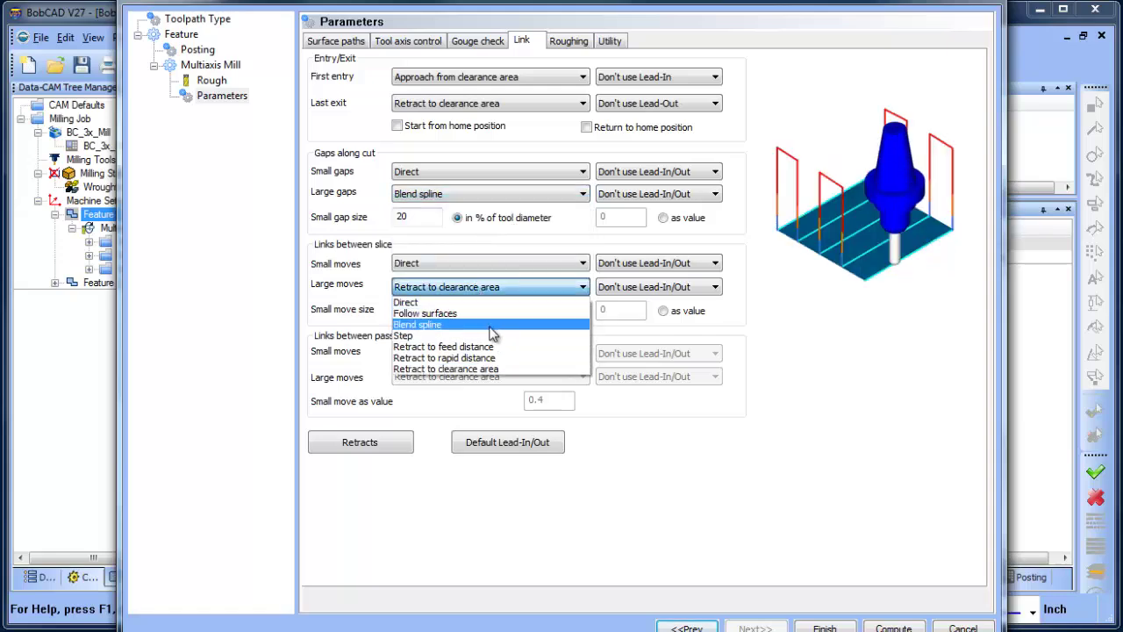
{"action": "left_click", "coordinate": [489, 325]}
{"action": "left_click", "coordinate": [815, 625]}
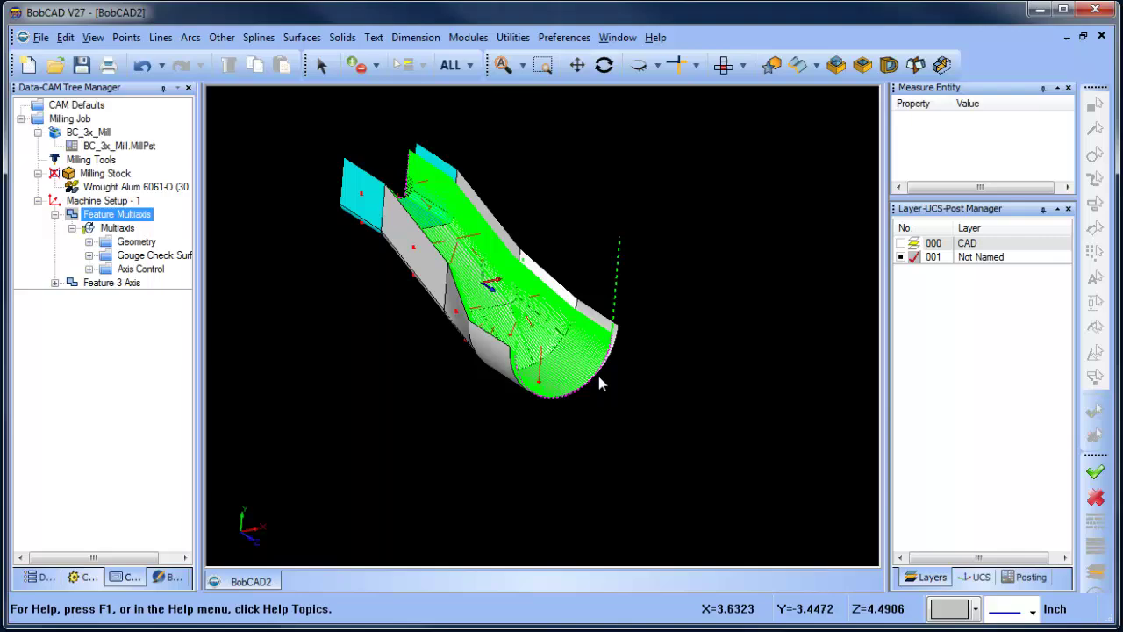
{"action": "middle_click_drag", "start_coordinate": [606, 394], "coordinate": [486, 404]}
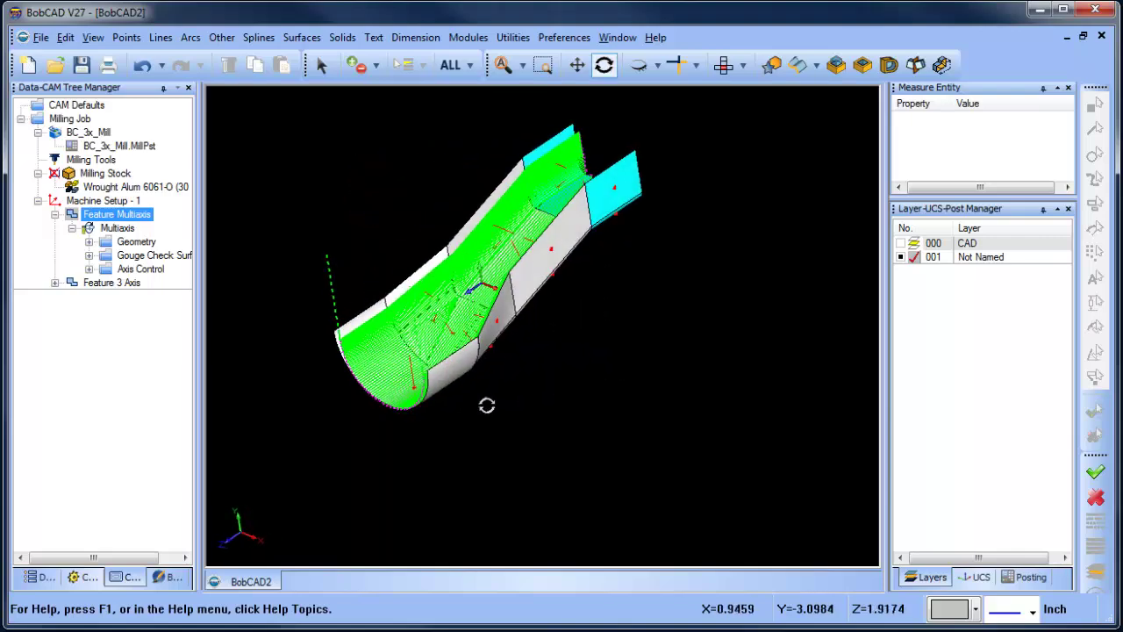
{"action": "middle_click_drag", "start_coordinate": [579, 268], "coordinate": [596, 316]}
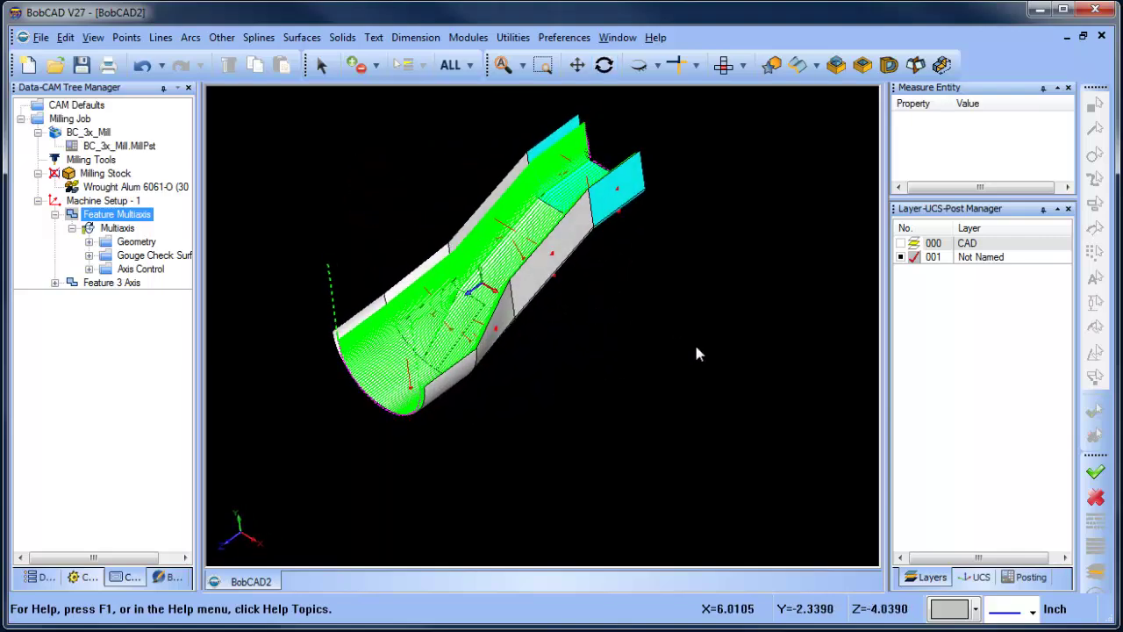